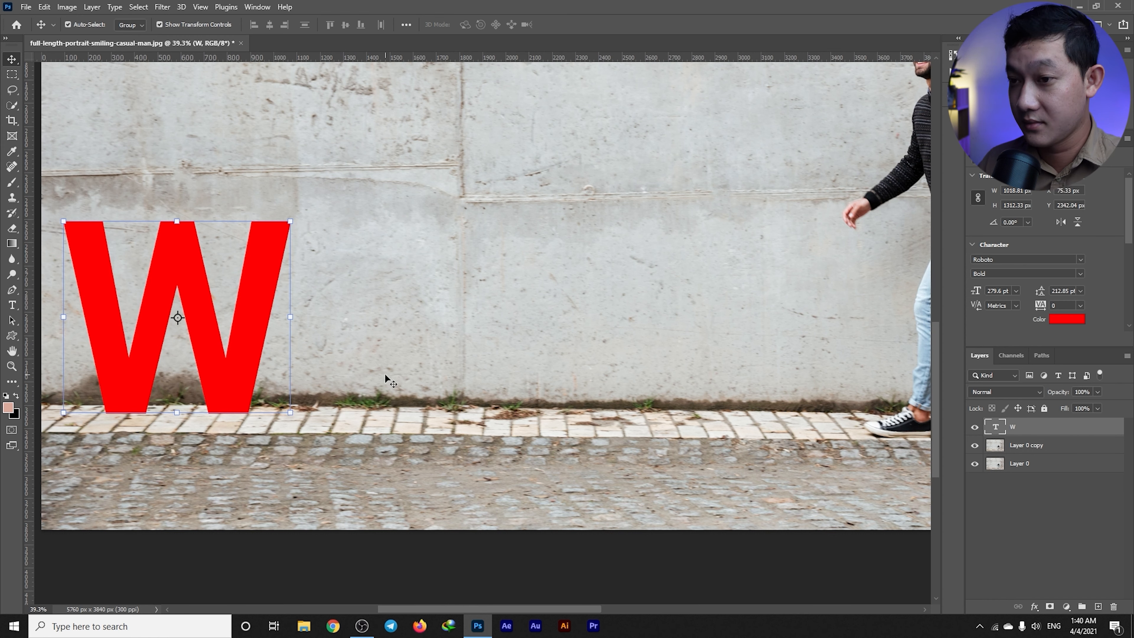
Add a separate text layer with the letter A in Roboto Bold and colour it blue
click(12, 306)
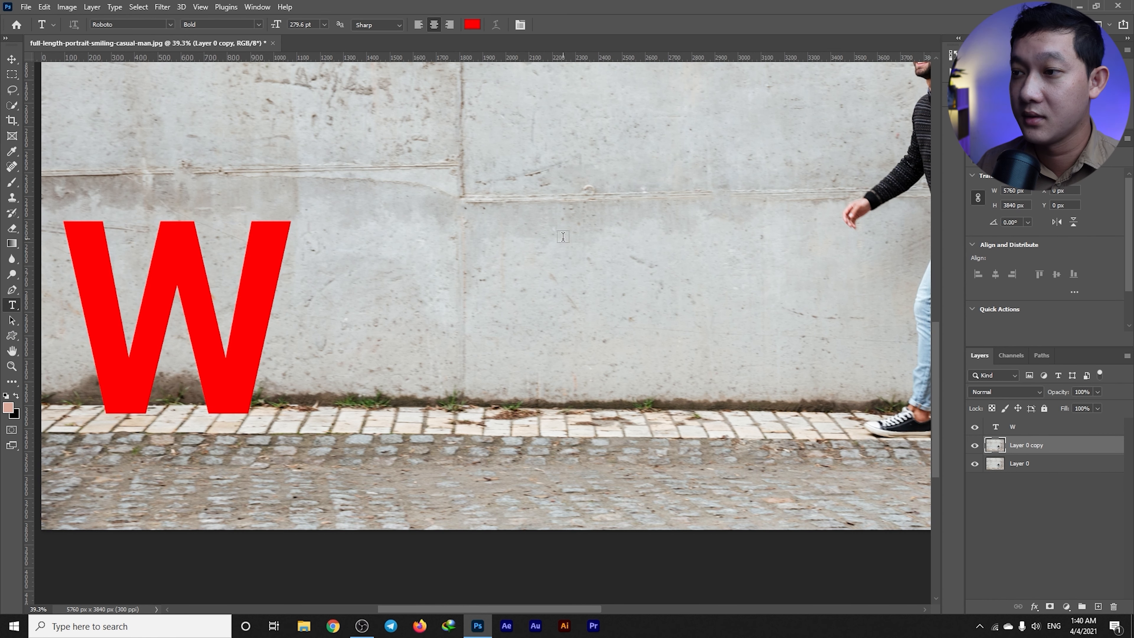
click(514, 253)
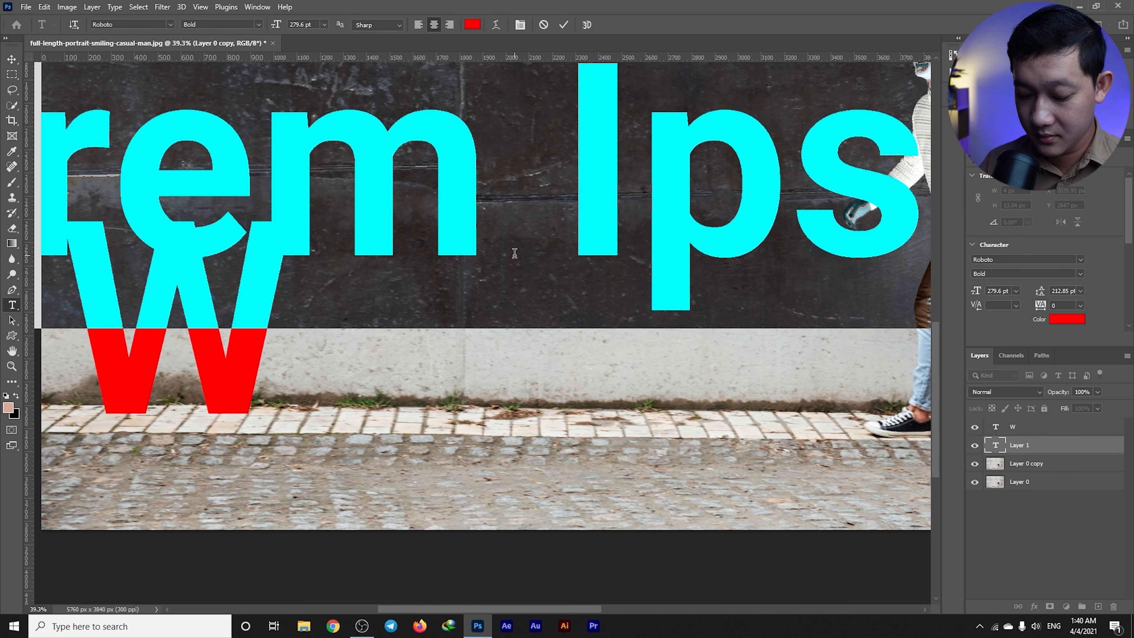
text(A)
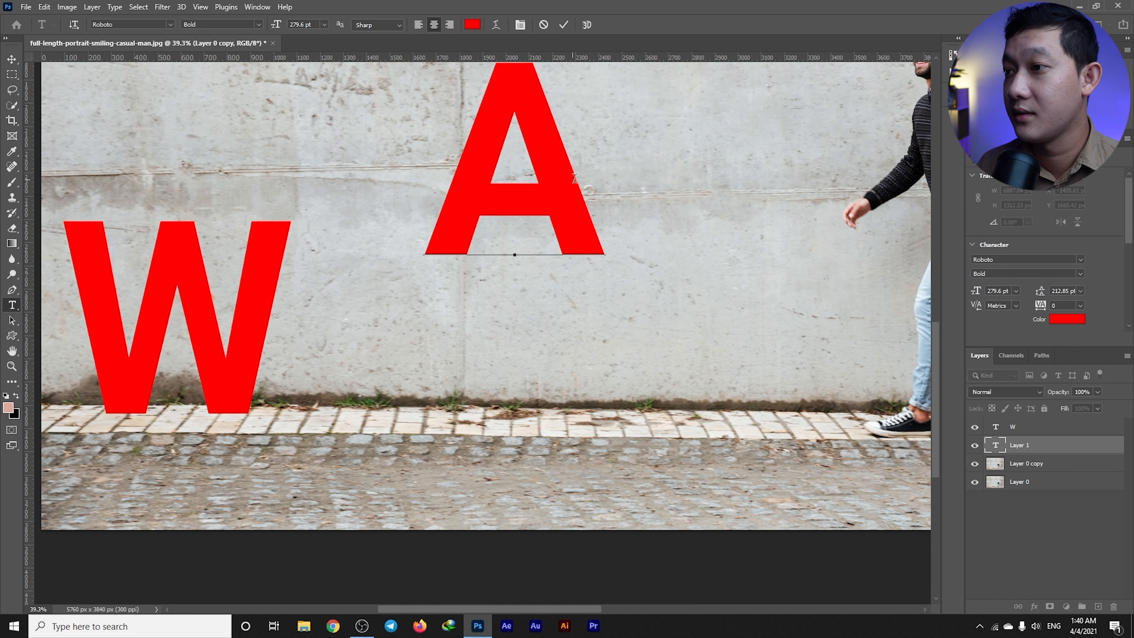
double_click(505, 176)
click(472, 25)
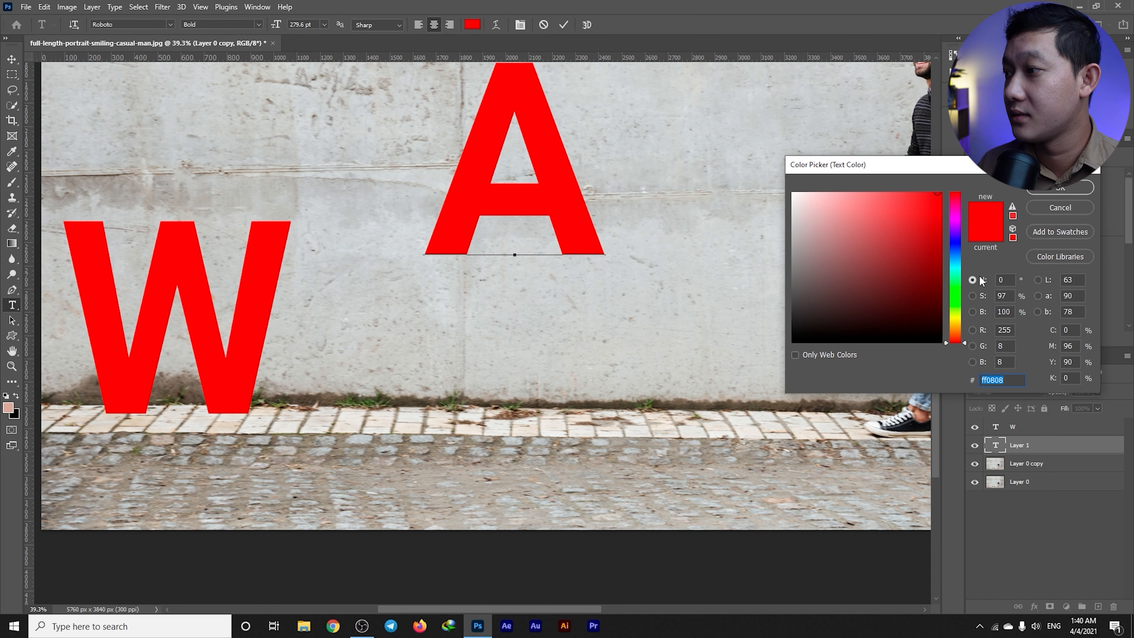
drag(954, 260, 953, 254)
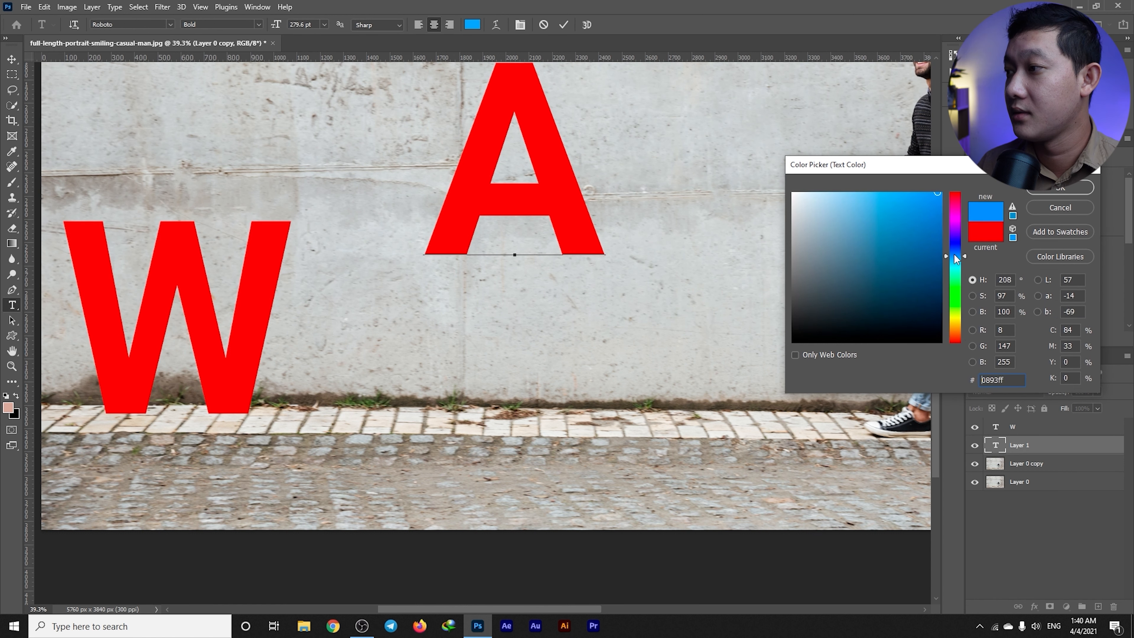
click(1055, 192)
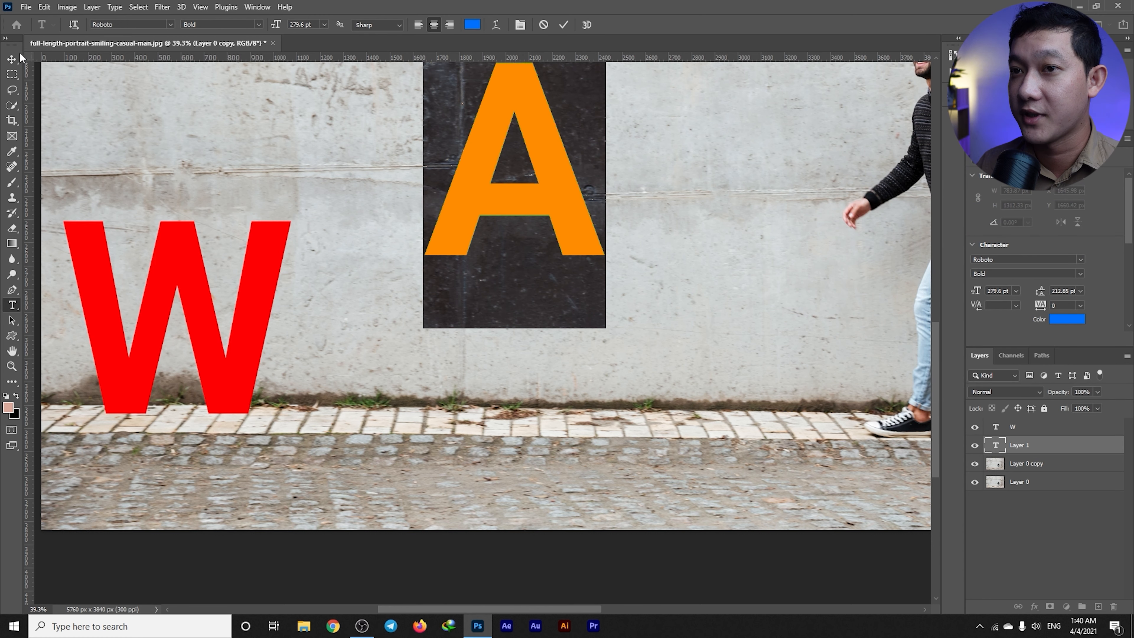
Place the blue A beside the W, level with its top and baseline
click(13, 62)
drag(466, 195, 362, 326)
click(563, 313)
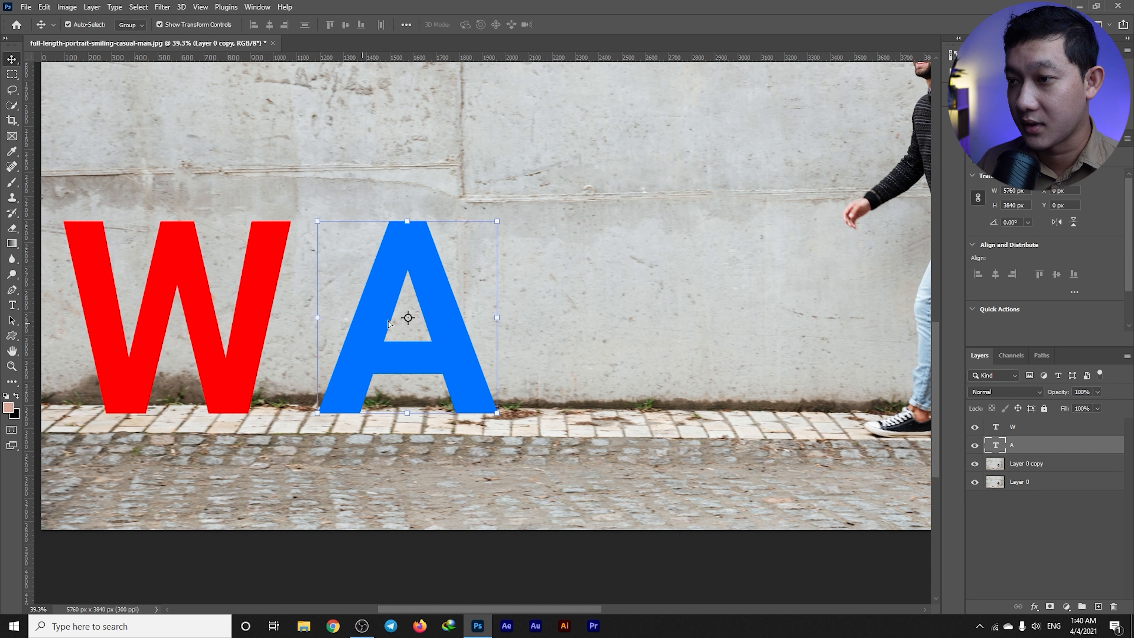
click(543, 316)
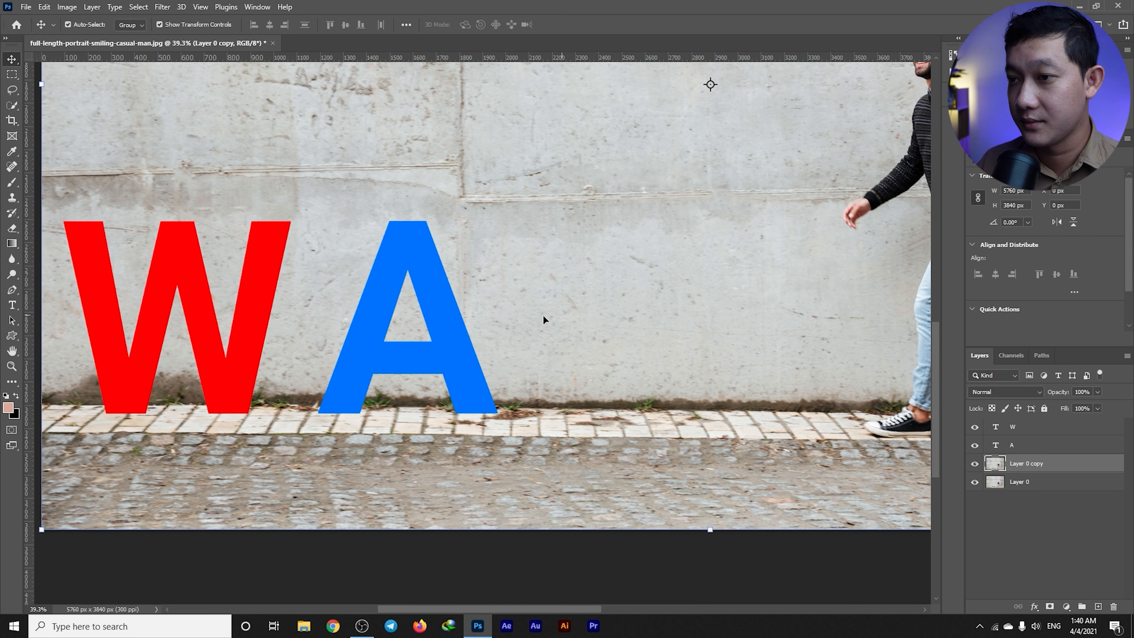
Add a separate letter L coloured yellow (#ffc808) and place it beside the A on the same baseline
click(12, 305)
click(639, 271)
text(L)
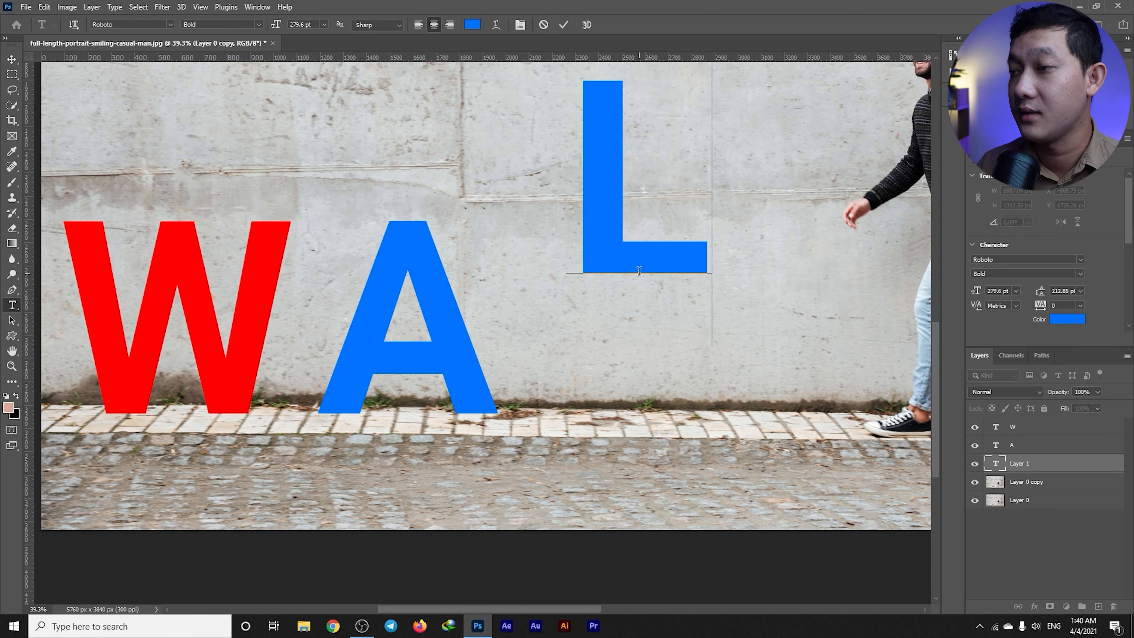
double_click(615, 169)
click(472, 24)
click(954, 323)
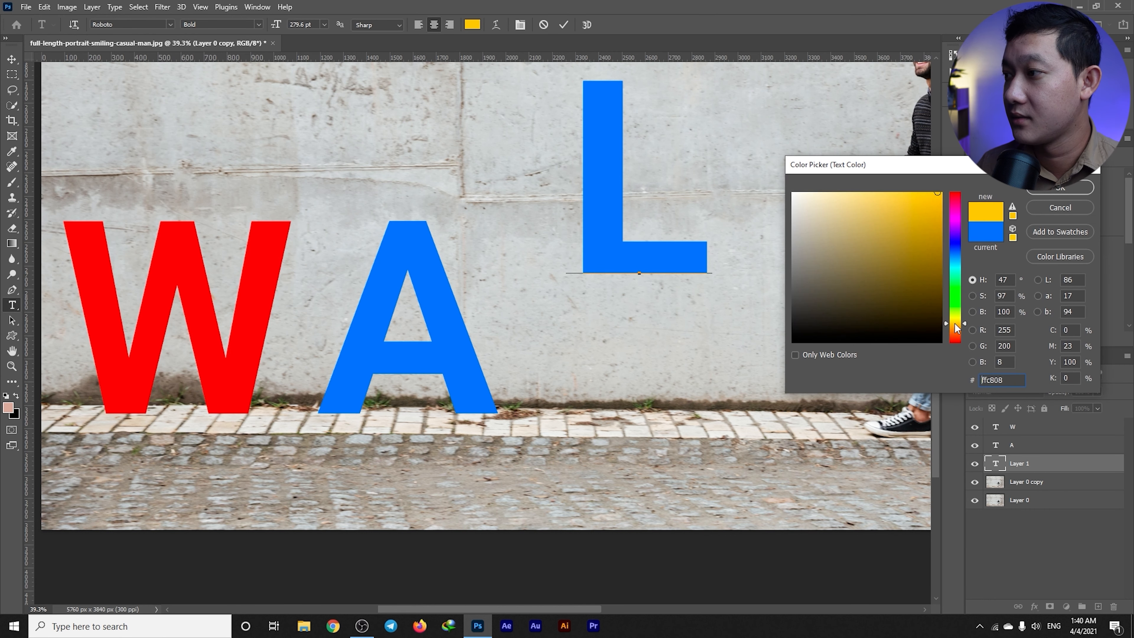
click(1062, 188)
key(ctrl+Return)
key(v)
drag(608, 207, 584, 347)
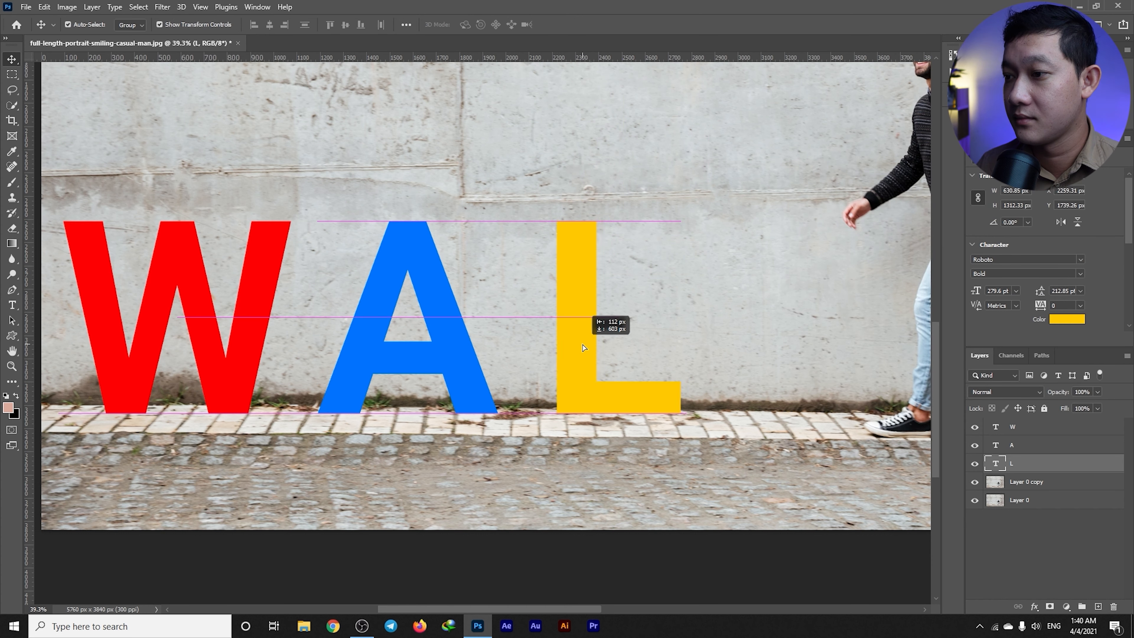
click(716, 319)
Add a separate letter K coloured bright green (#1fff08) and place it beside the L on the same baseline
key(t)
key(ctrl+0)
click(483, 209)
text(K)
key(ctrl+a)
click(472, 25)
click(956, 307)
click(1062, 188)
key(ctrl+Return)
key(v)
drag(497, 199, 556, 507)
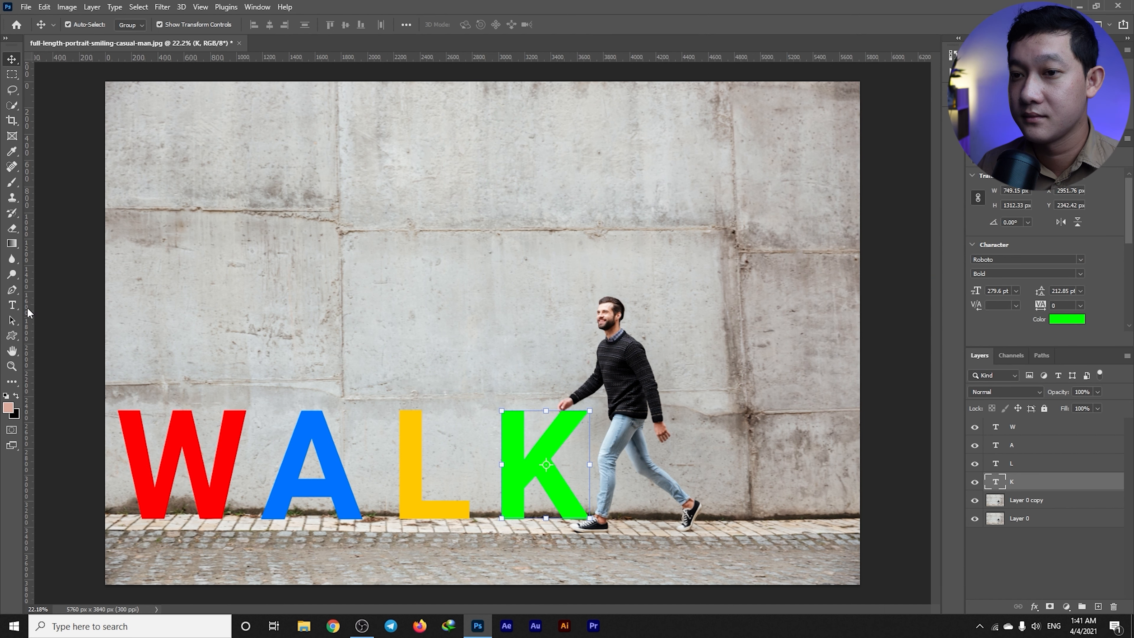
Add a separate text layer with the letter I on the wall and colour it magenta
key(t)
click(493, 258)
text(I)
click(1067, 319)
click(955, 192)
drag(954, 192, 955, 218)
click(1060, 189)
key(ctrl+a)
click(1067, 319)
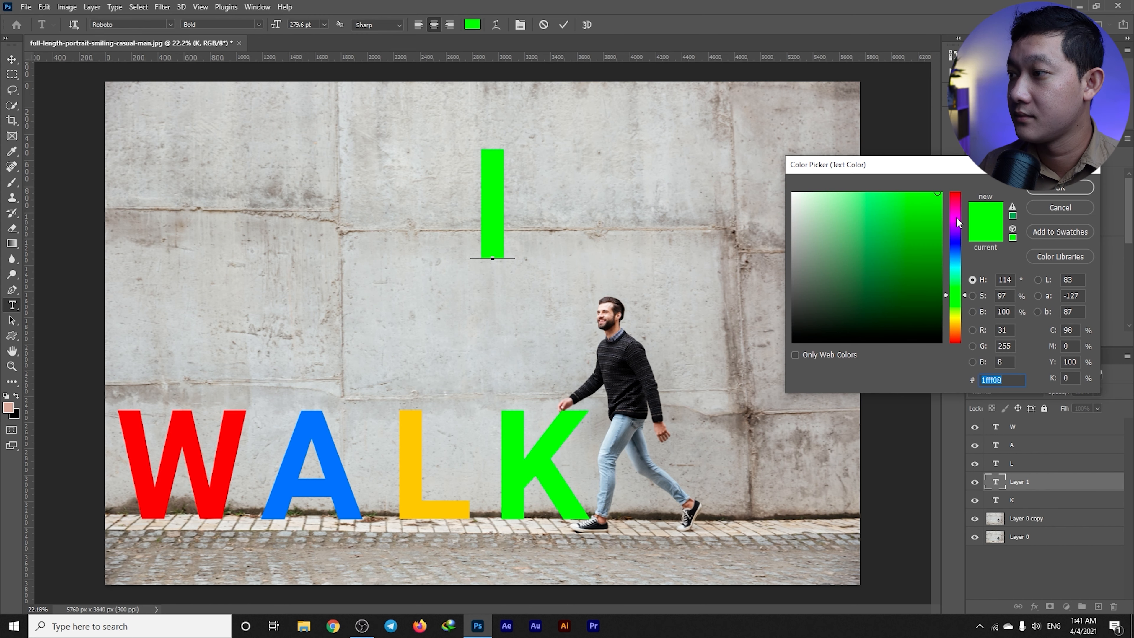
click(954, 218)
click(1060, 187)
Place the magenta I after the K on the same baseline, over the walking man's legs
key(ctrl+Return)
key(v)
drag(492, 201, 628, 462)
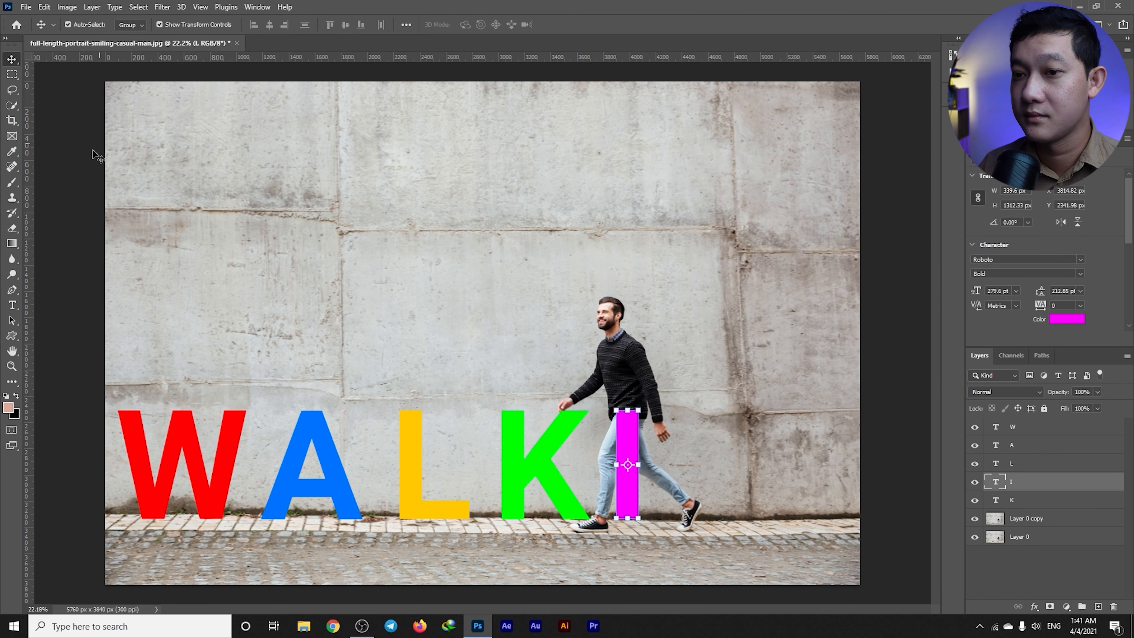
Add a separate letter N coloured orange (#ff6c00) and place it after the I on the same baseline
key(t)
click(527, 224)
text(N)
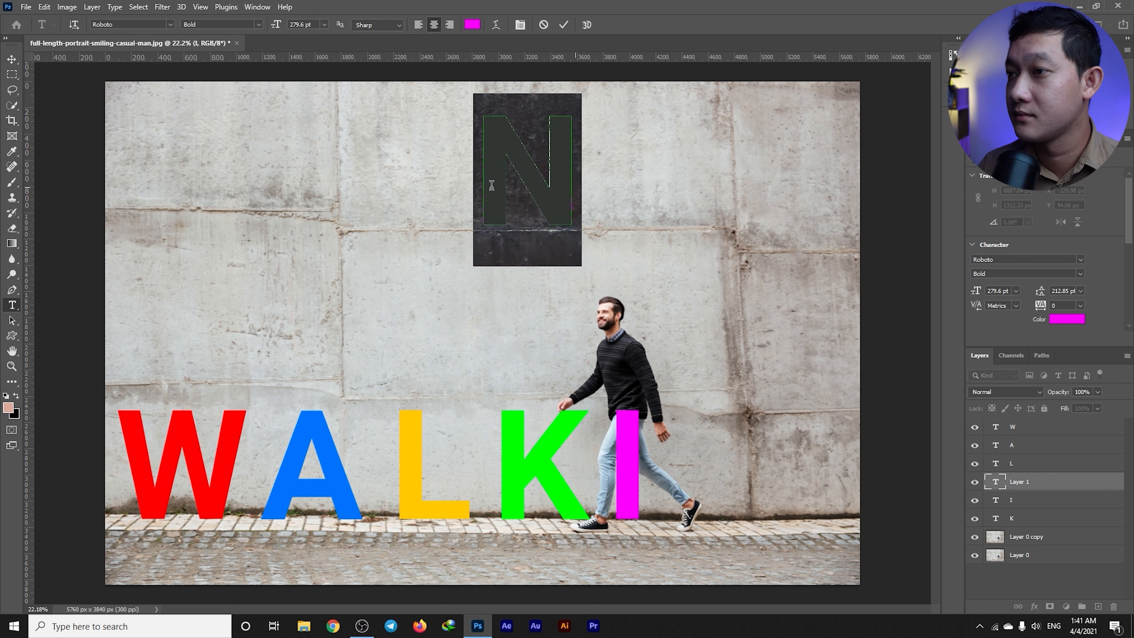
key(ctrl+a)
click(1066, 318)
drag(954, 318, 956, 332)
click(1059, 187)
key(ctrl+Return)
key(v)
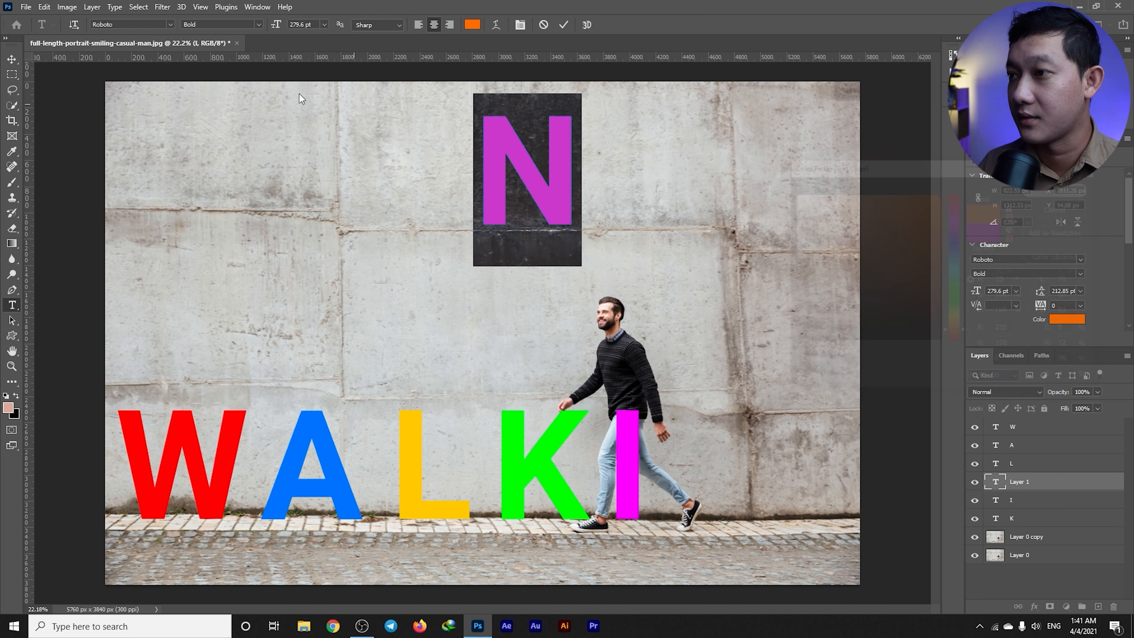
drag(527, 179, 724, 473)
Add a letter G coloured turquoise (#00ffd2) and move it next to the N at the end of the word
click(13, 304)
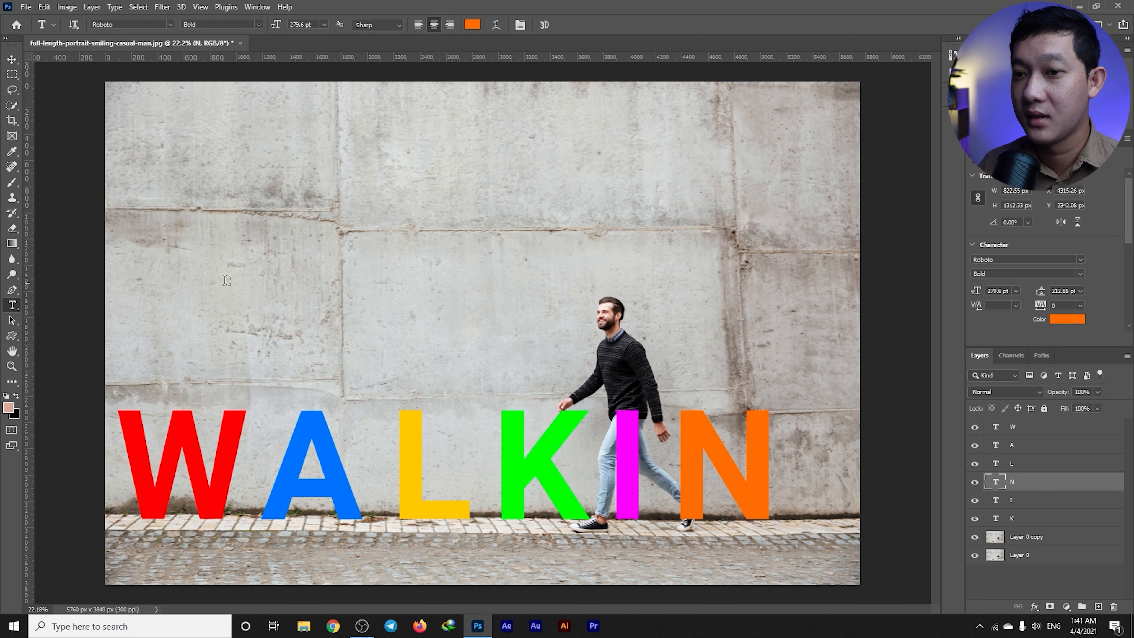
click(531, 235)
text(G)
click(1066, 319)
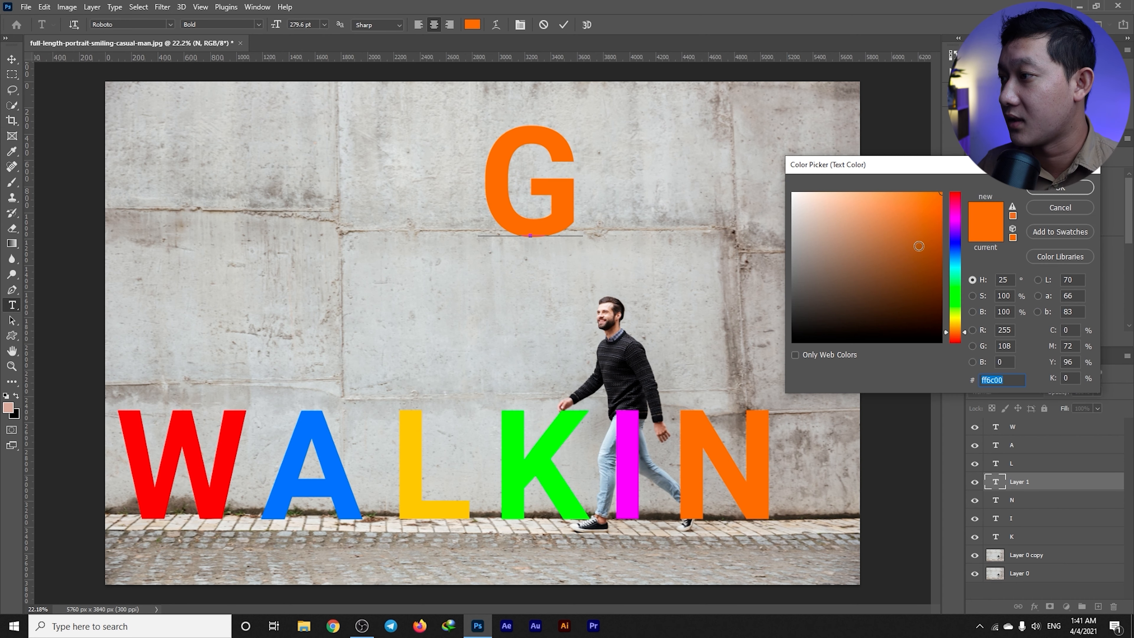
click(958, 270)
drag(956, 269, 955, 272)
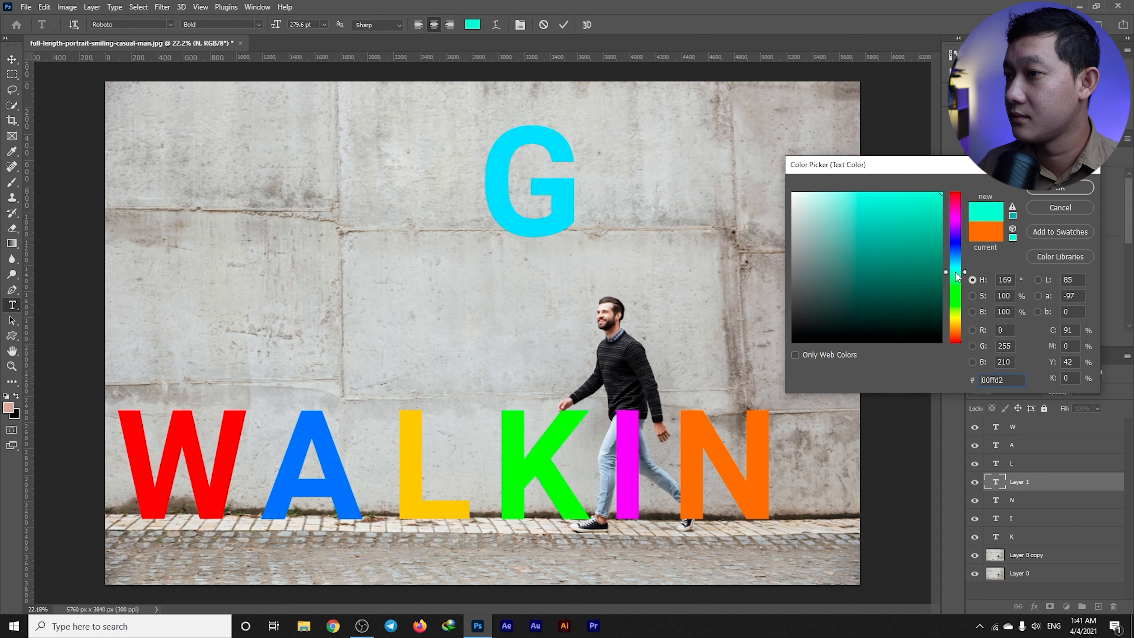
click(1060, 186)
click(11, 58)
drag(516, 227, 789, 483)
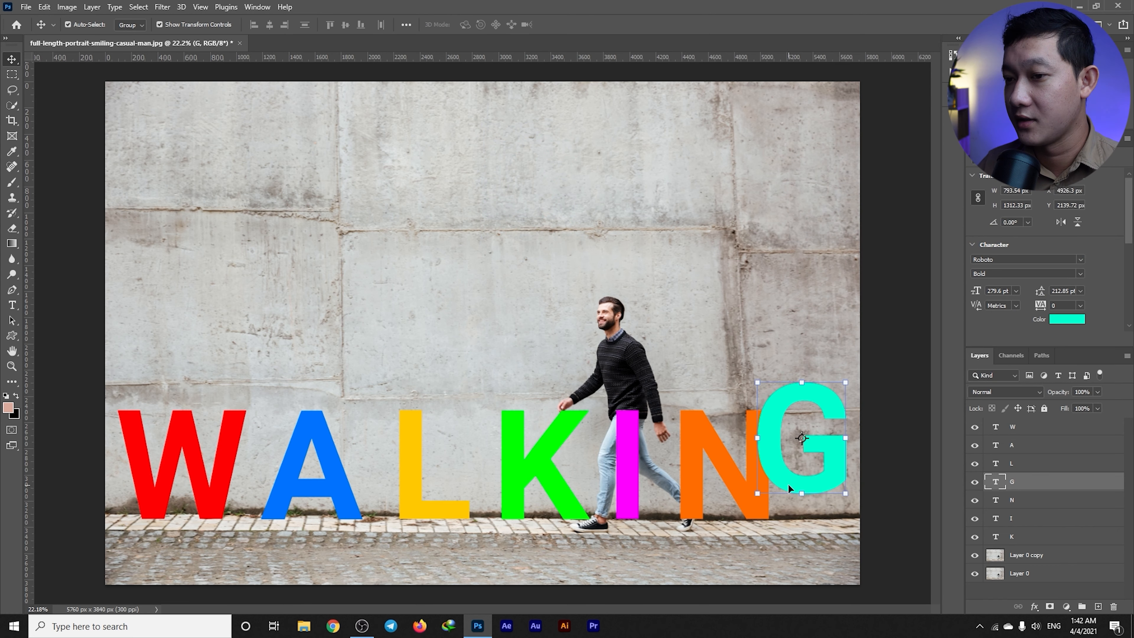
Lower the G towards the baseline and shift the L and K left so the K's tip meets the man's hand
scroll(848, 422, up, 5)
drag(554, 393, 569, 443)
scroll(535, 402, down, 3)
scroll(367, 418, up, 5)
drag(365, 418, 362, 418)
drag(693, 443, 658, 427)
drag(704, 281, 701, 336)
drag(712, 390, 653, 385)
drag(659, 435, 614, 430)
drag(670, 402, 380, 393)
drag(616, 423, 576, 424)
scroll(683, 442, right, 5)
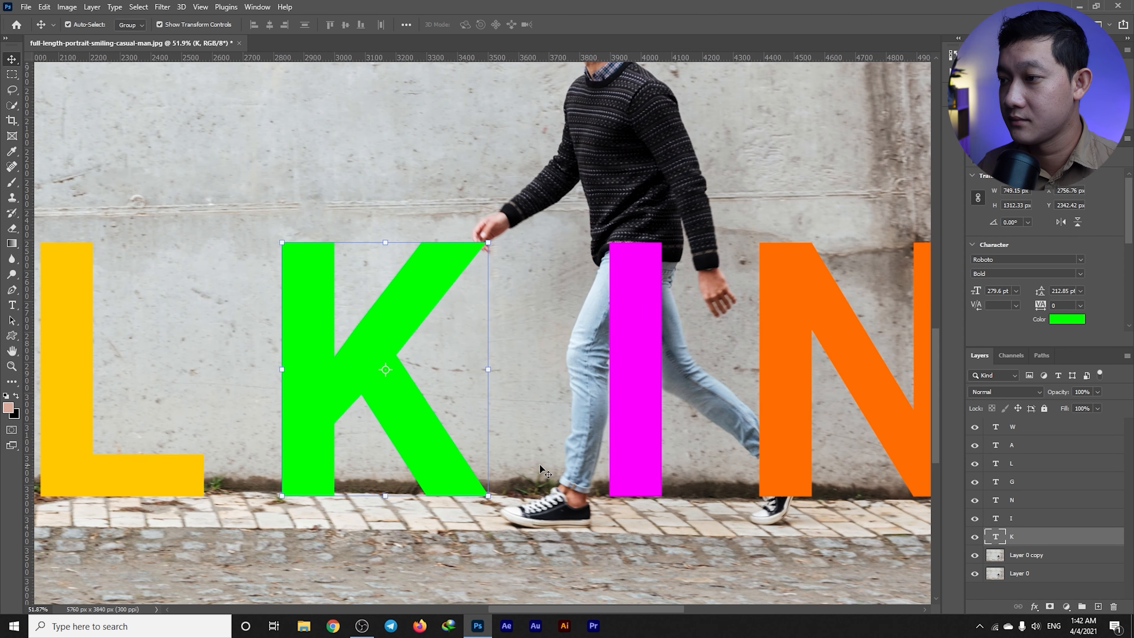
Shift the I left and the K slightly down, and stretch the I to about 1353 px tall
drag(643, 446, 617, 447)
scroll(361, 413, down, 1)
drag(420, 385, 420, 392)
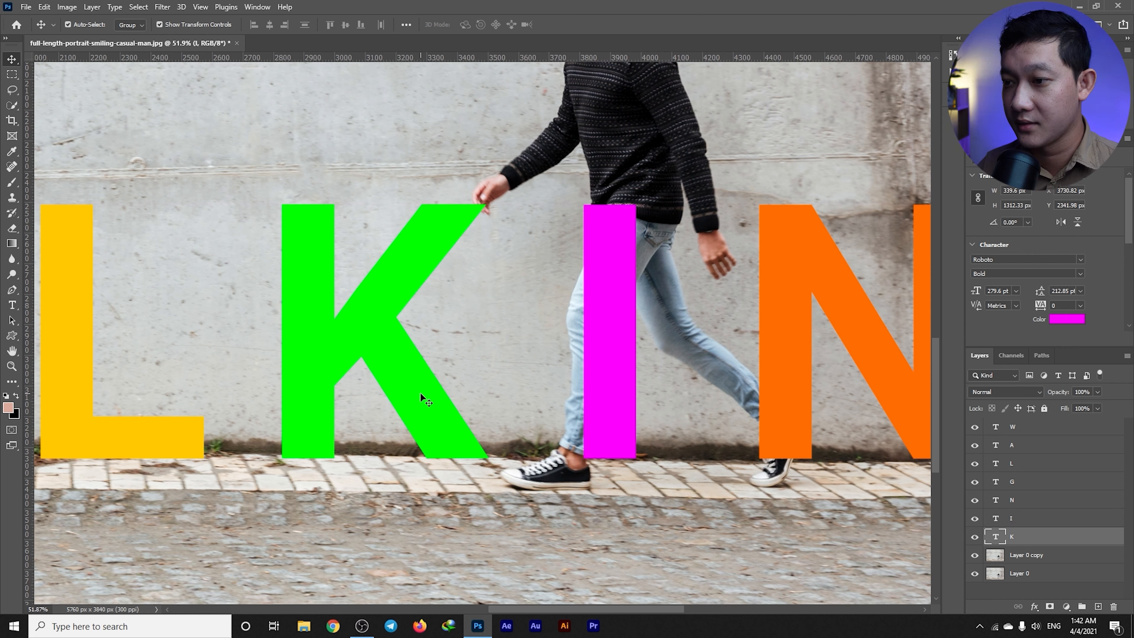
drag(625, 357, 627, 357)
drag(613, 456, 610, 565)
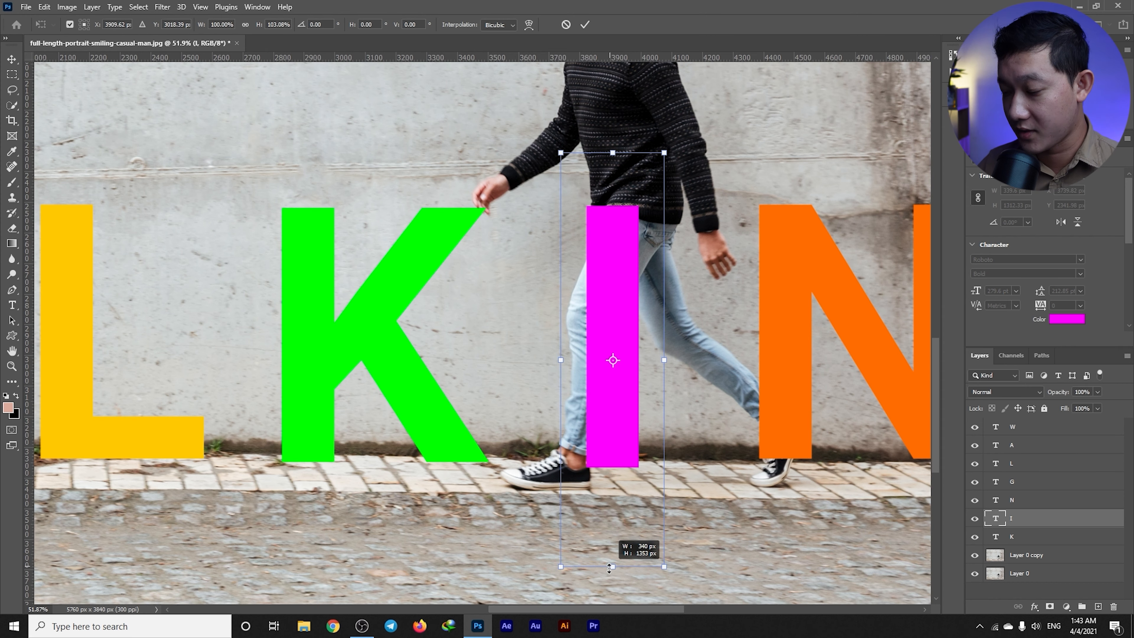
Lower the orange N slightly so it stands further down on the pavement
click(765, 493)
scroll(765, 494, right, 5)
click(674, 456)
drag(674, 465, 672, 473)
click(871, 330)
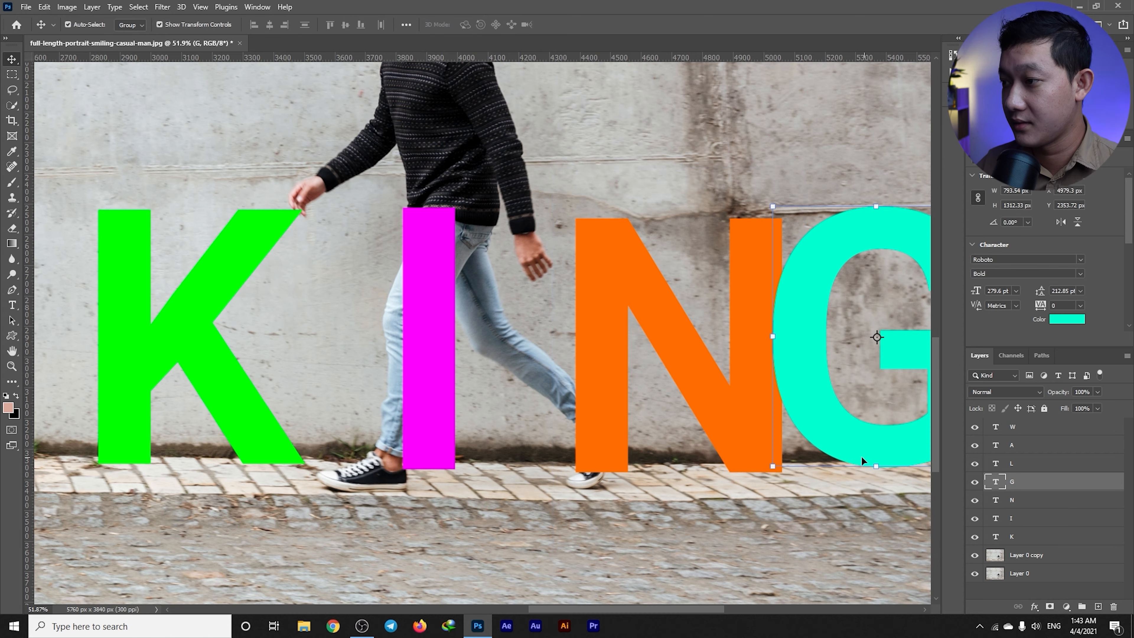
Adjust the spacing along the word, moving the I and N further left
scroll(587, 434, right, 5)
scroll(823, 408, left, 8)
mouse_move(603, 404)
mouse_down()
mouse_move(613, 409)
mouse_move(595, 409)
mouse_up()
drag(779, 431, 744, 430)
drag(910, 444, 661, 425)
drag(579, 376, 573, 375)
drag(713, 380, 700, 380)
click(318, 356)
drag(318, 360, 295, 357)
scroll(295, 357, down, 5)
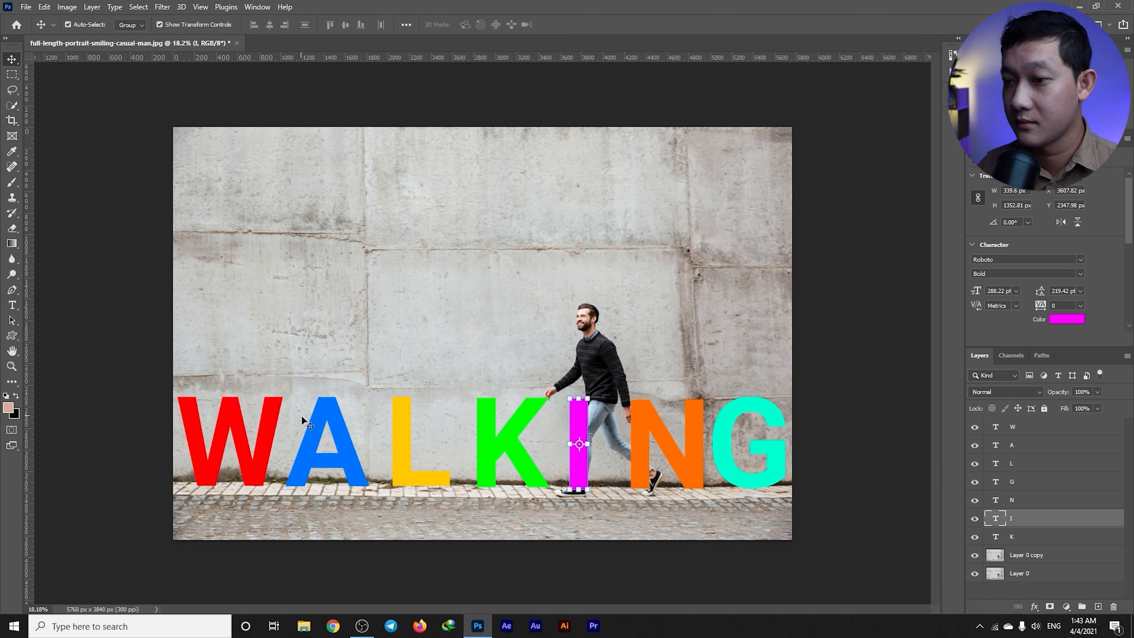
Fine-tune the letter spacing by shifting the L, K, N and G slightly left
click(392, 478)
drag(482, 473, 479, 474)
drag(579, 461, 625, 461)
drag(717, 464, 714, 464)
click(585, 453)
drag(484, 467, 482, 468)
click(554, 469)
drag(579, 471, 583, 471)
click(651, 461)
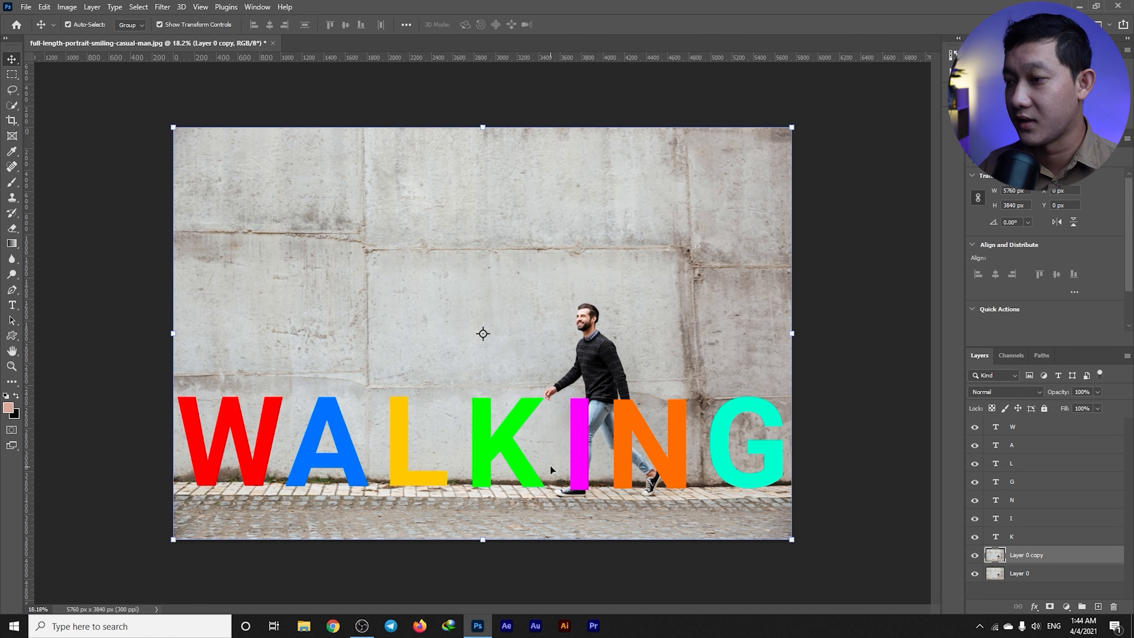
Check the letters' spacing and alignment along the pavement at different magnifications
key(ctrl+plus)
click(168, 456)
drag(349, 493, 349, 492)
click(417, 345)
key(ctrl+minus)
key(ctrl+minus)
key(ctrl+plus)
key(ctrl+plus)
key(ctrl+minus)
scroll(294, 398, up, 3)
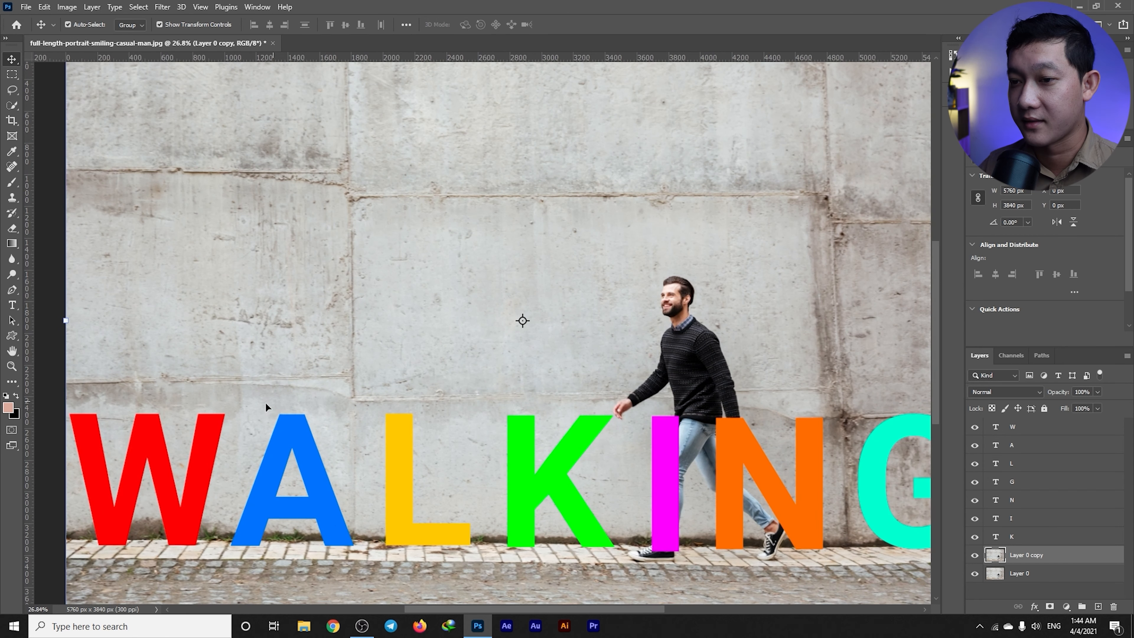
Add a Drop Shadow layer style to the red W and set the shadow colour to black (#000000)
click(200, 457)
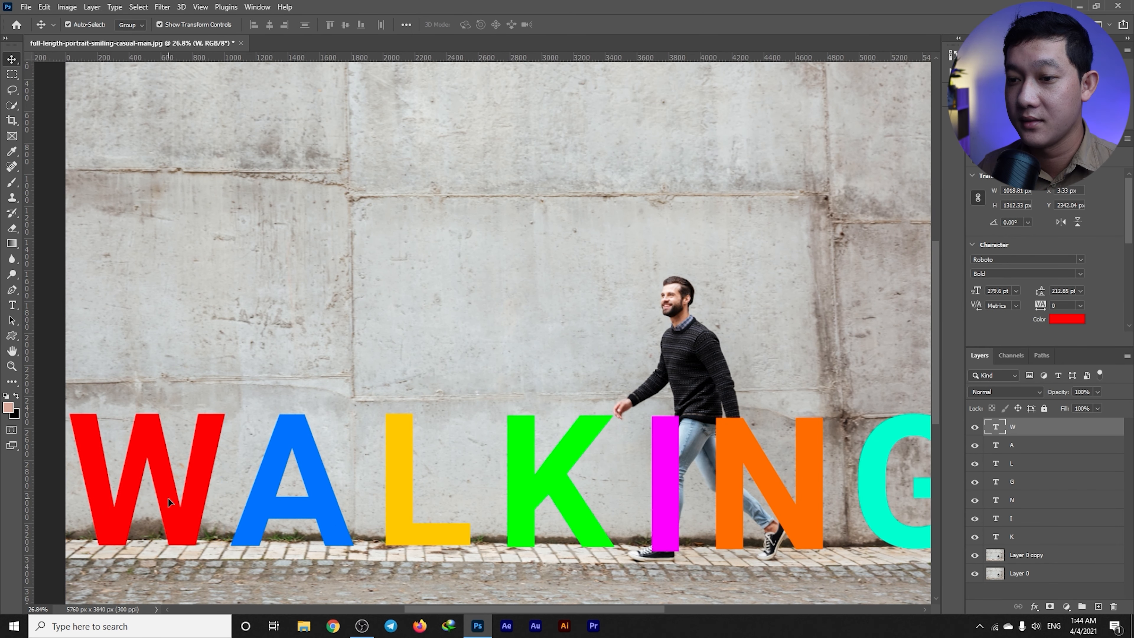
click(92, 7)
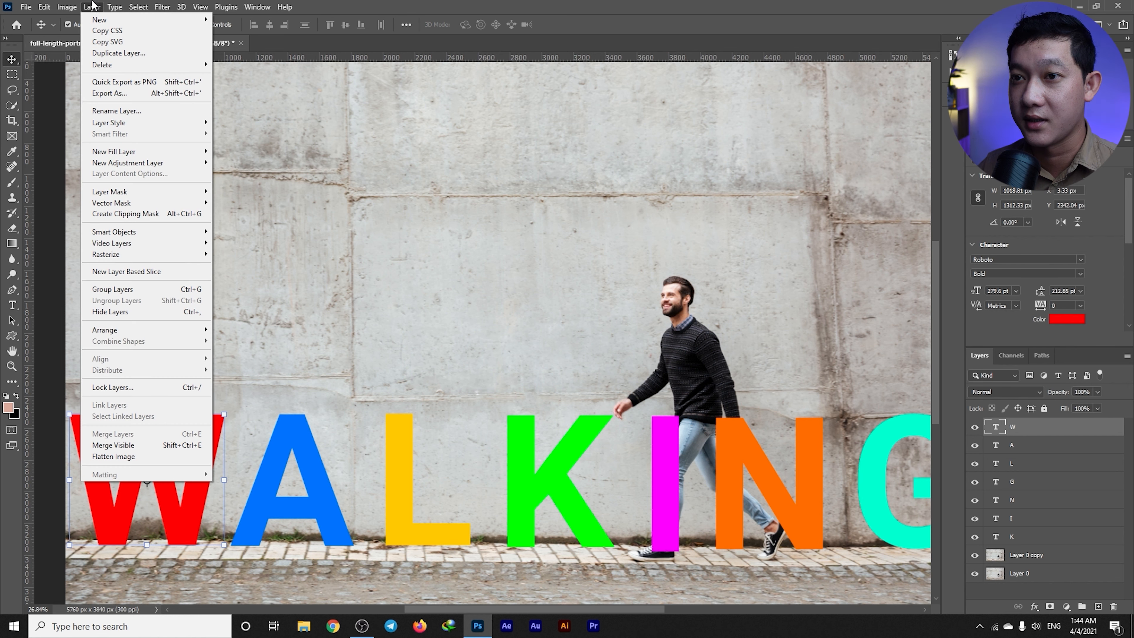
mouse_move(134, 122)
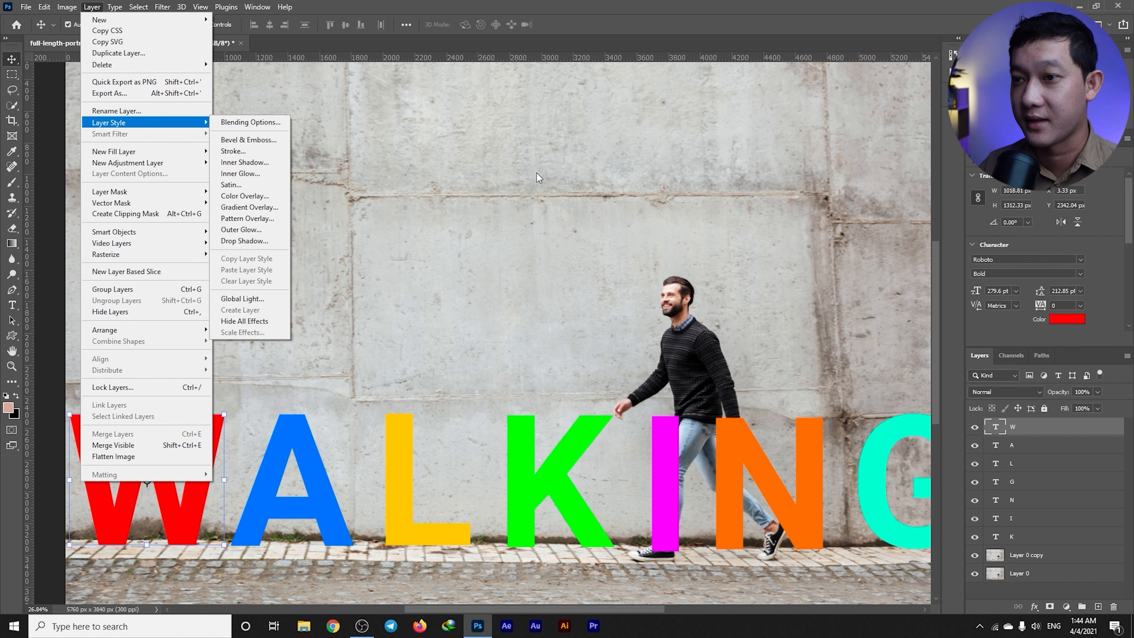
click(254, 242)
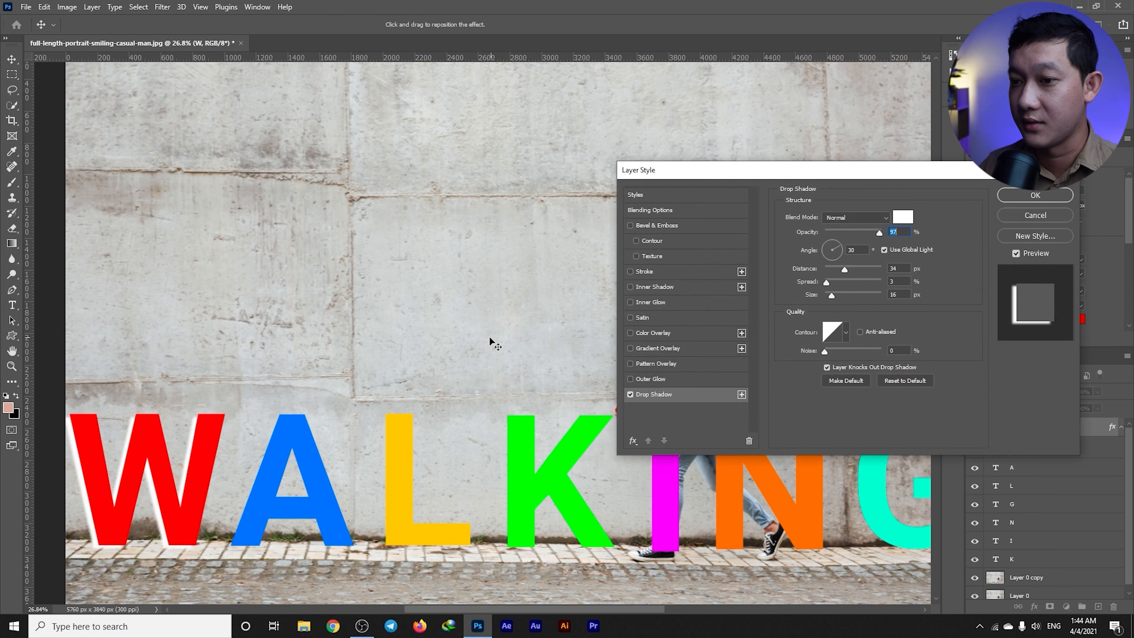
click(903, 216)
click(941, 340)
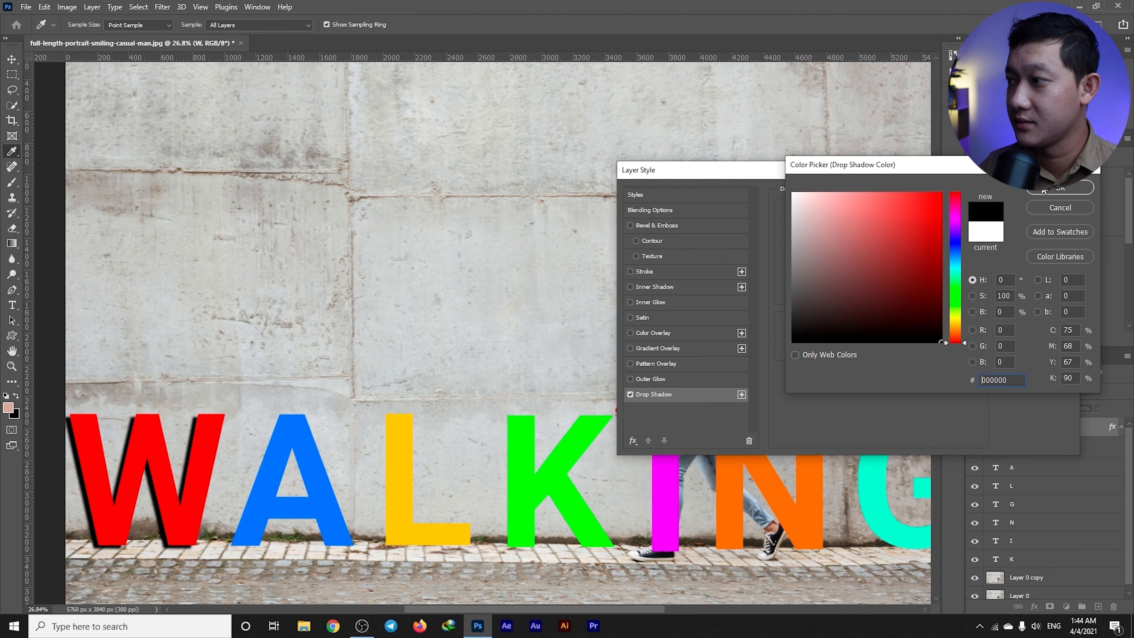
key(Return)
Turn the W's drop shadow to an angle of 176° so it falls to the letter's right, and apply the style
drag(162, 532, 172, 530)
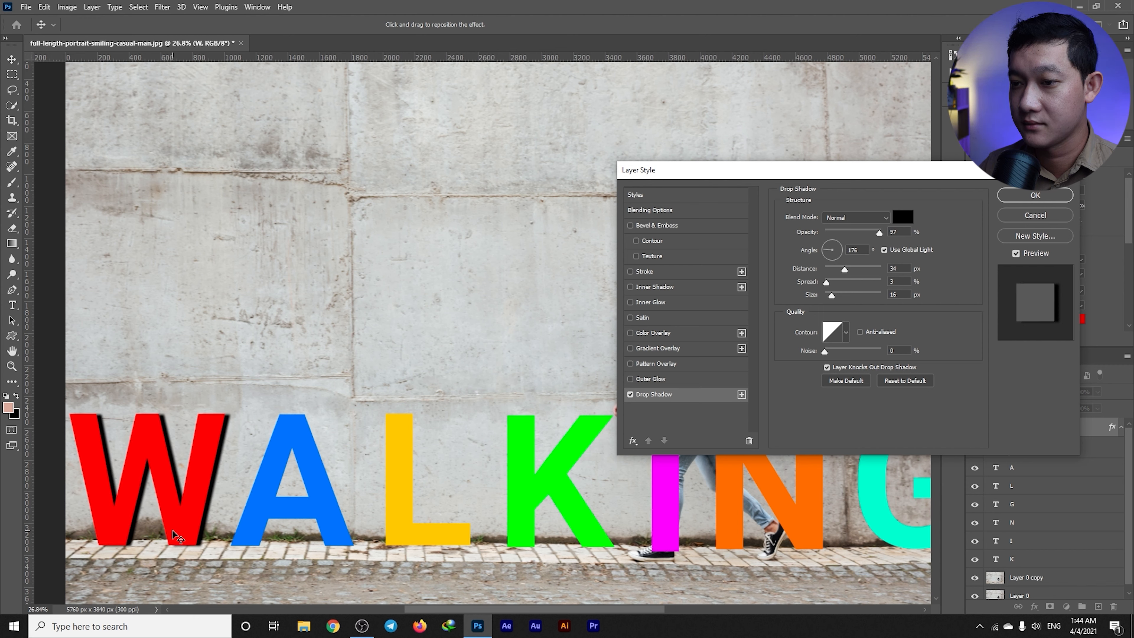
click(1034, 195)
scroll(206, 434, down, 2)
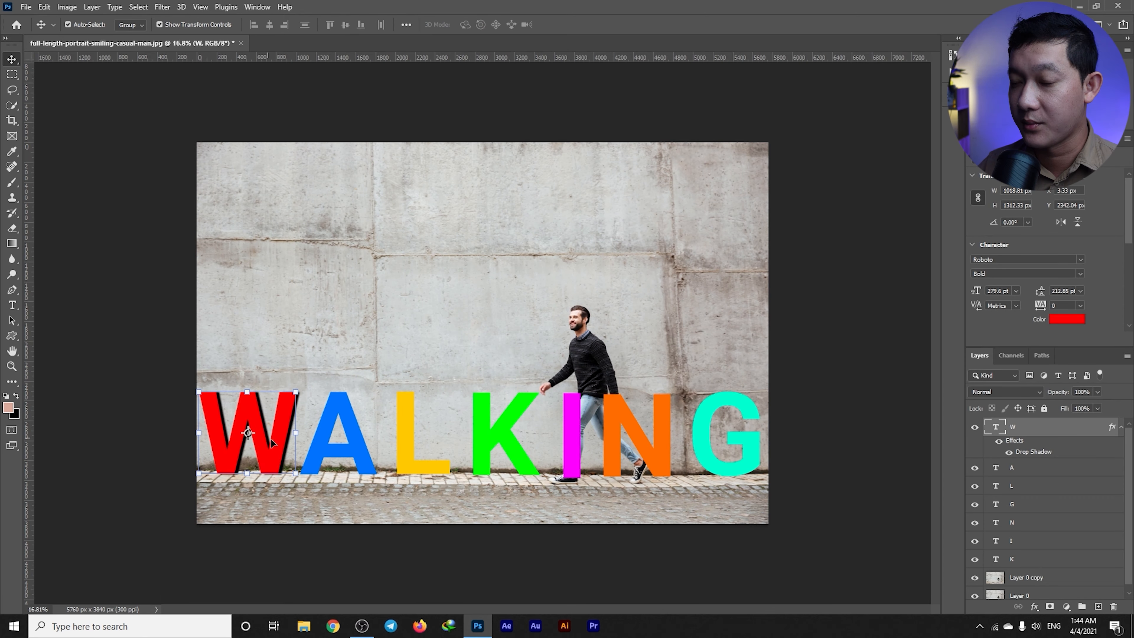
scroll(312, 428, up, 2)
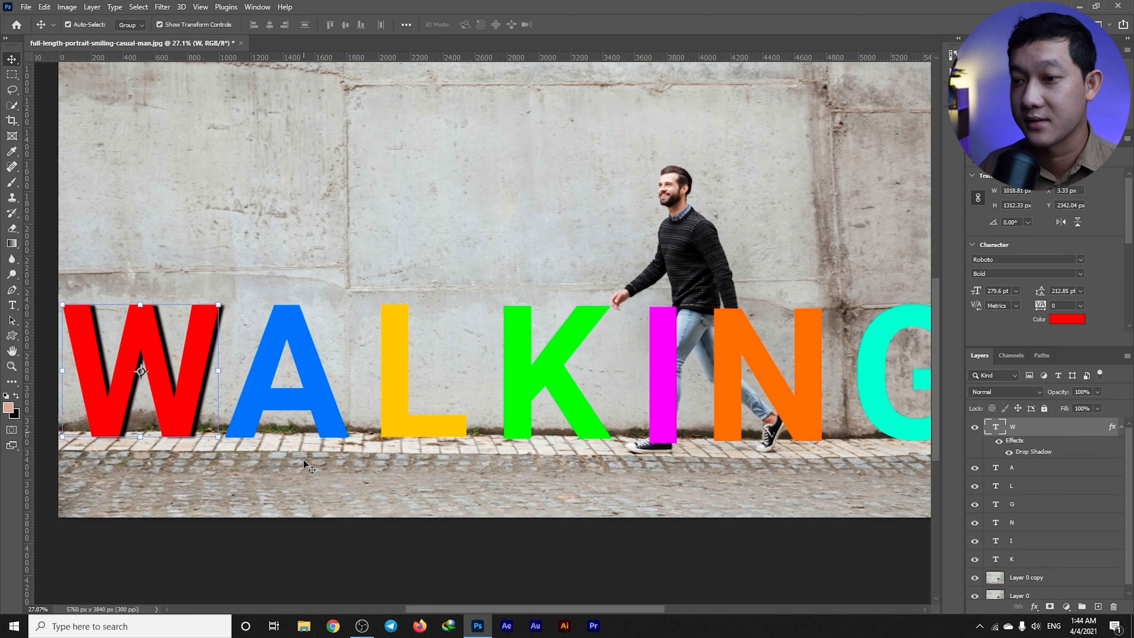
Copy the red W's layer style and paste it onto the blue A and the yellow L
scroll(226, 390, up, 2)
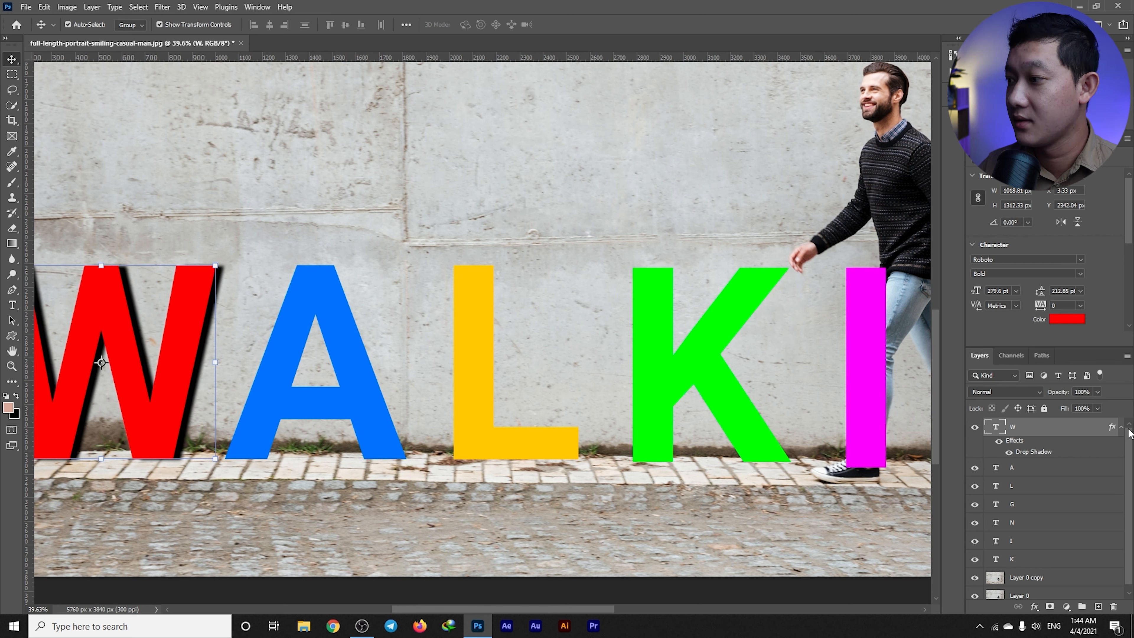
right_click(1050, 436)
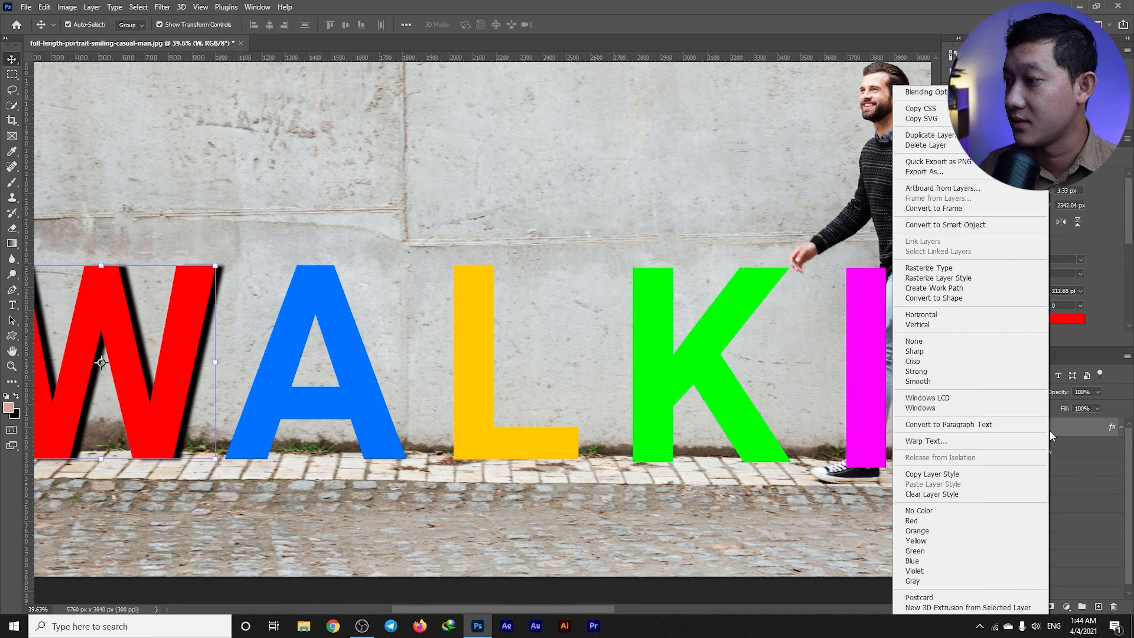
click(928, 472)
click(336, 358)
right_click(1013, 476)
click(898, 483)
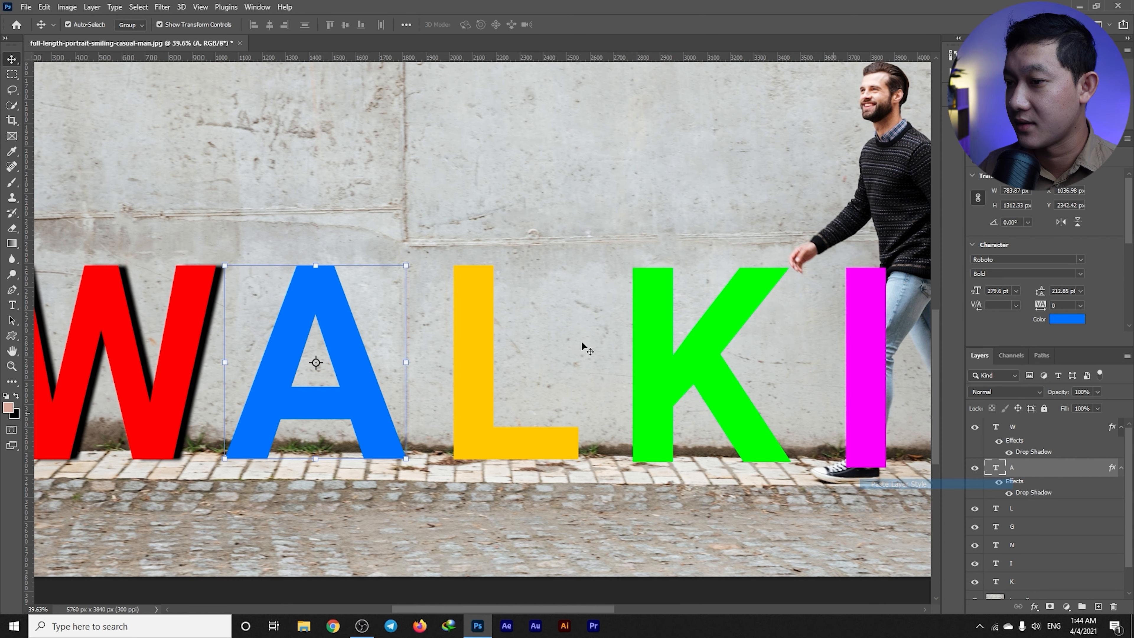
click(481, 385)
right_click(1054, 511)
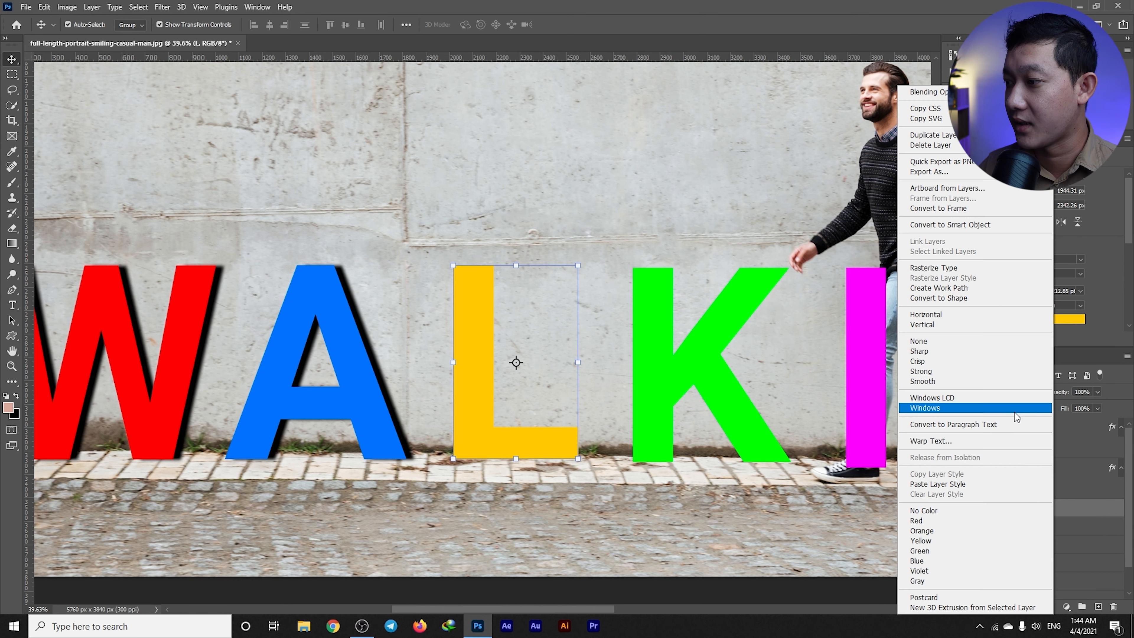
click(1040, 483)
Paste the copied drop shadow style onto the green K and the magenta I
click(702, 410)
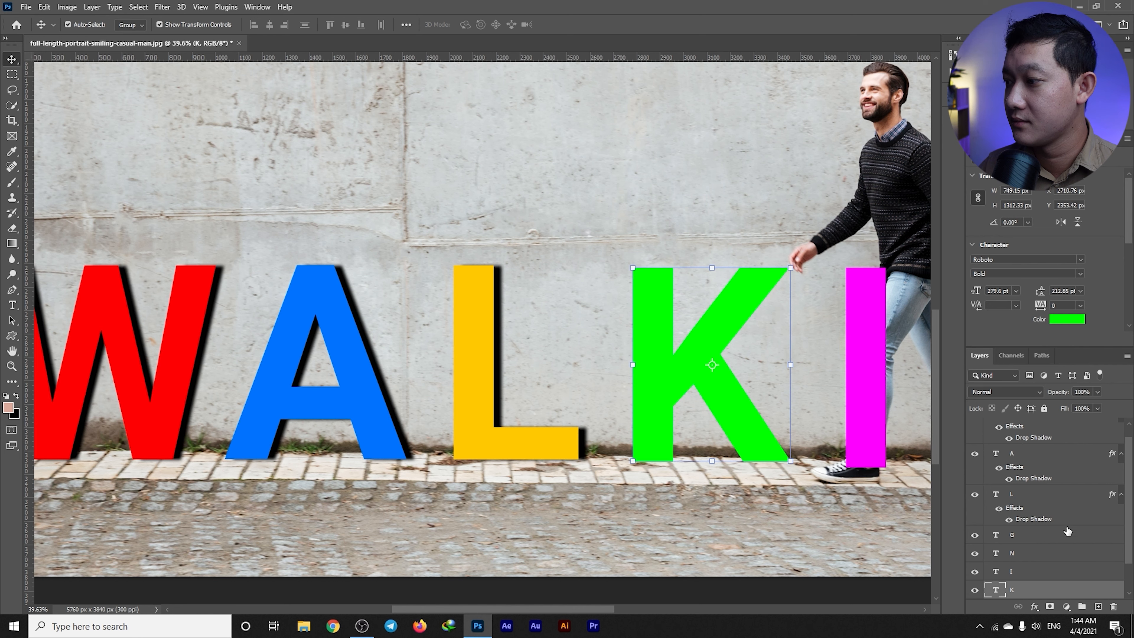
scroll(1007, 515, down, 1)
right_click(1027, 557)
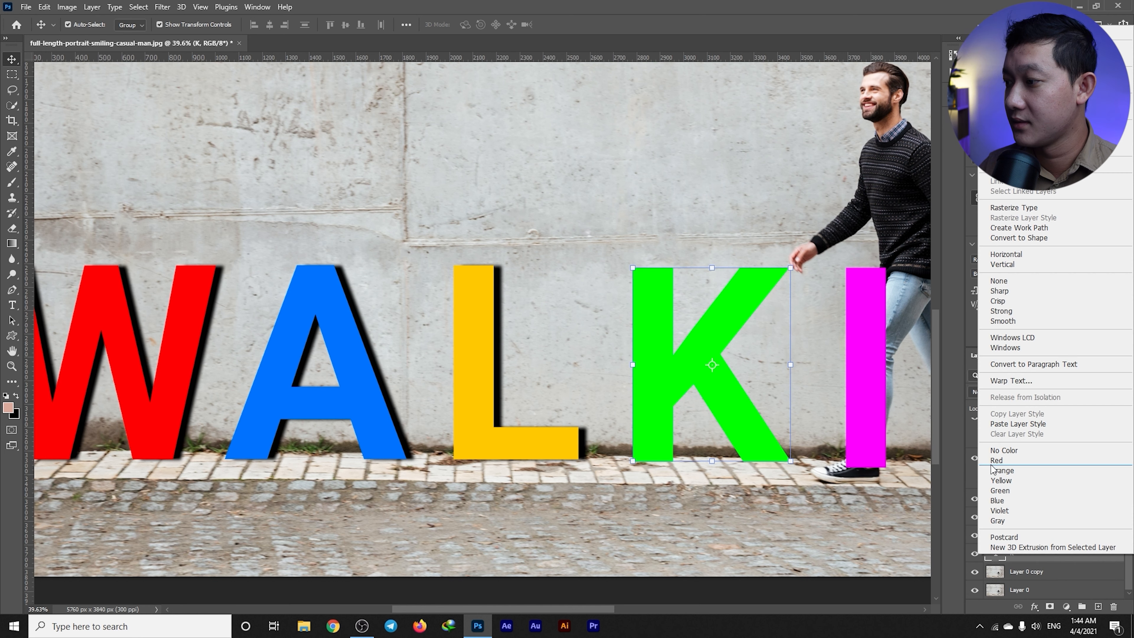
click(1023, 430)
click(855, 407)
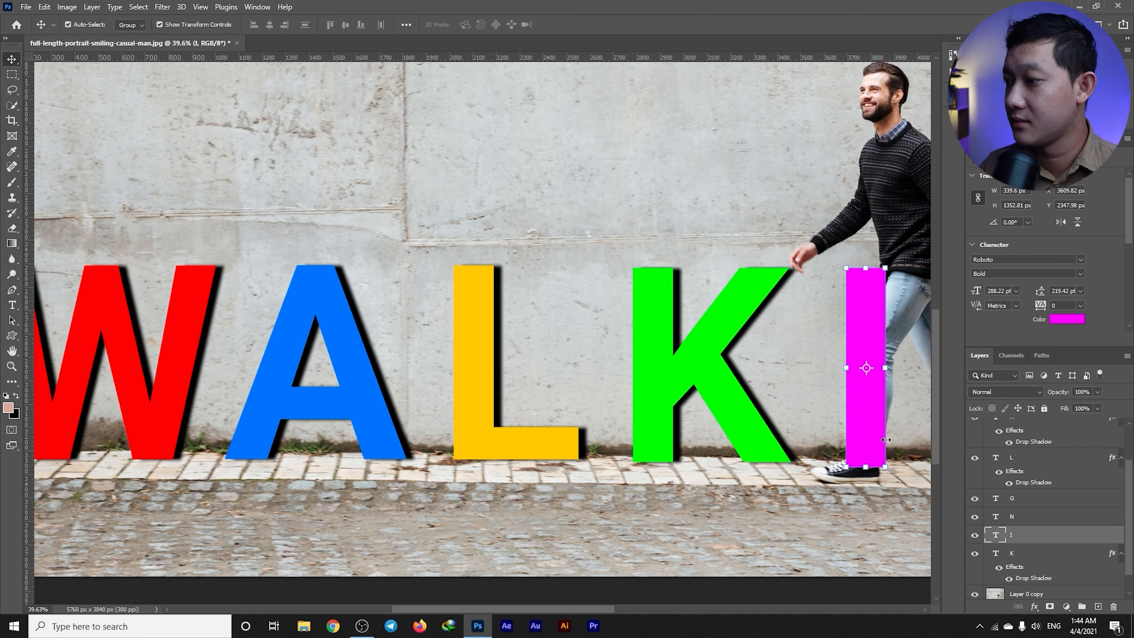
right_click(1016, 540)
click(1006, 406)
Paste the same drop shadow style onto the orange N and the turquoise G
scroll(722, 455, right, 1)
scroll(722, 456, right, 5)
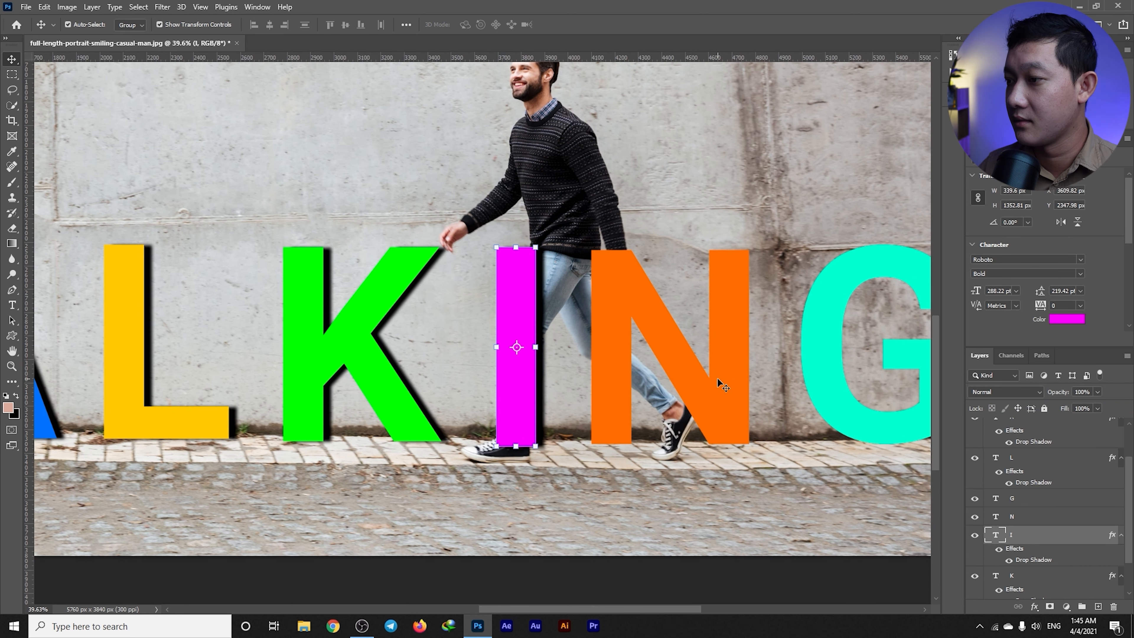
click(719, 383)
right_click(1014, 518)
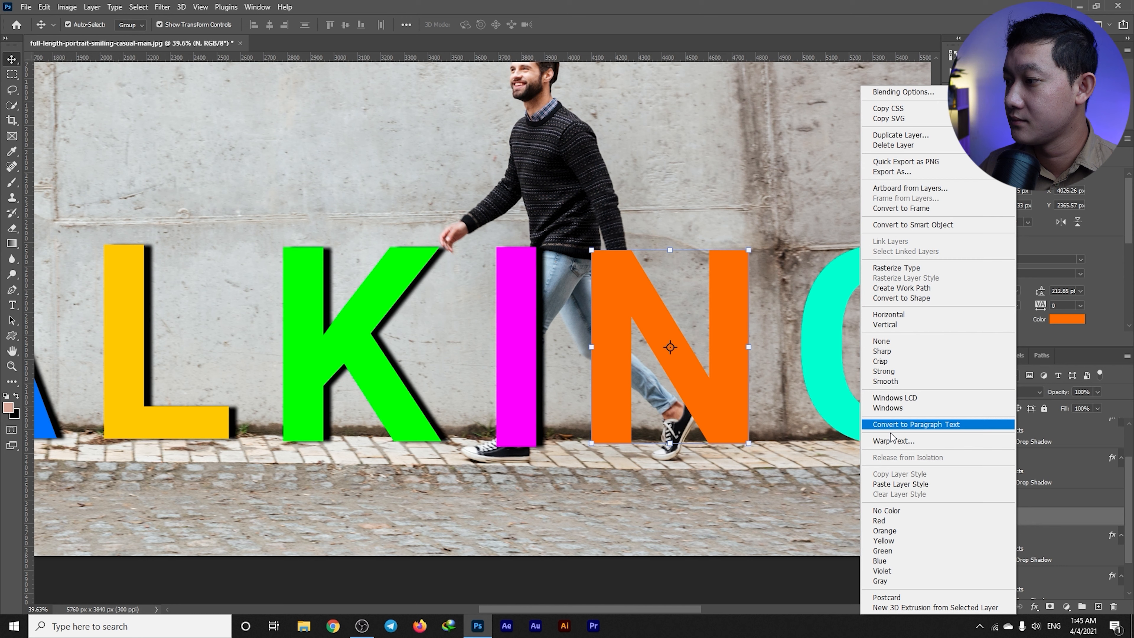
click(892, 484)
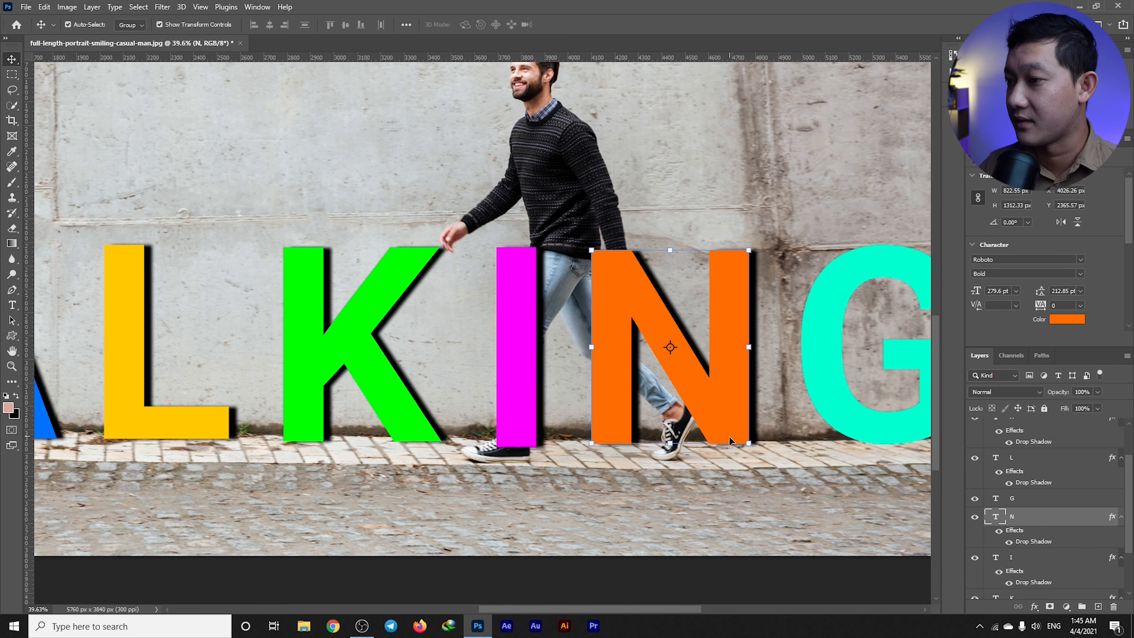
click(847, 407)
right_click(1008, 497)
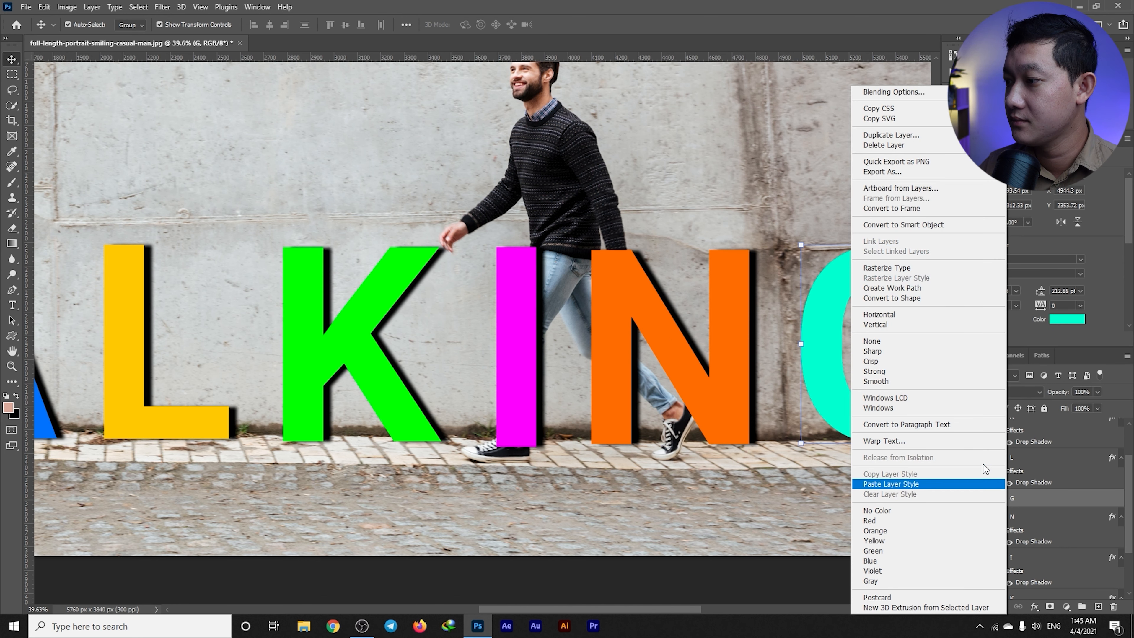
click(901, 484)
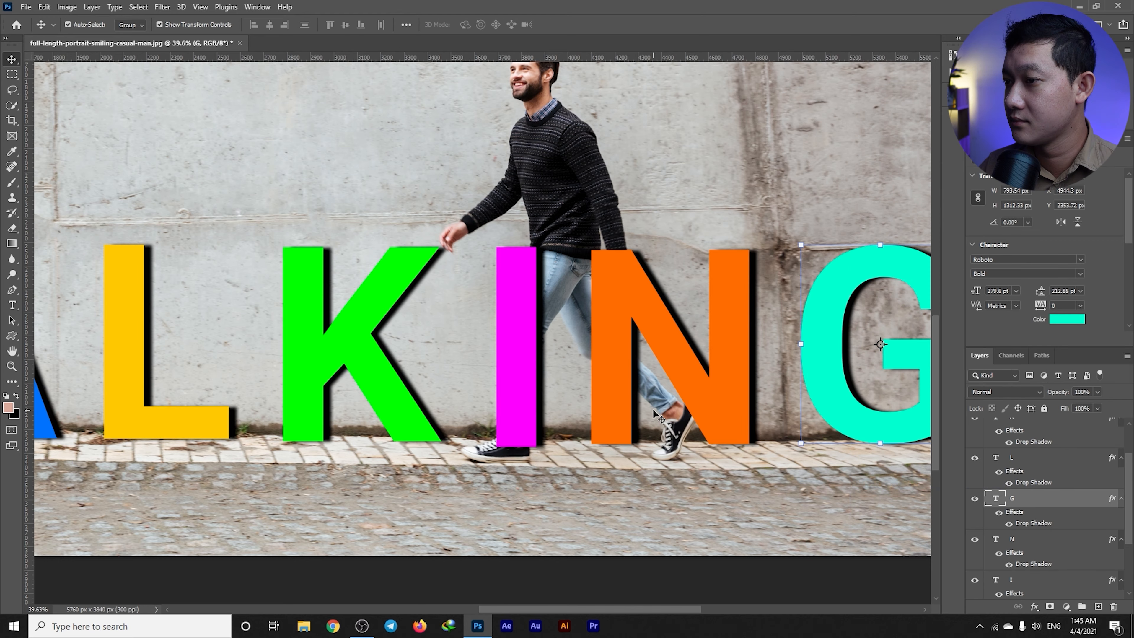
Move the Layer 0 copy photo above all the letter layers, and toggle its visibility to compare it with the letters beneath
key(ctrl+0)
scroll(1060, 491, down, 2)
scroll(1059, 491, up, 3)
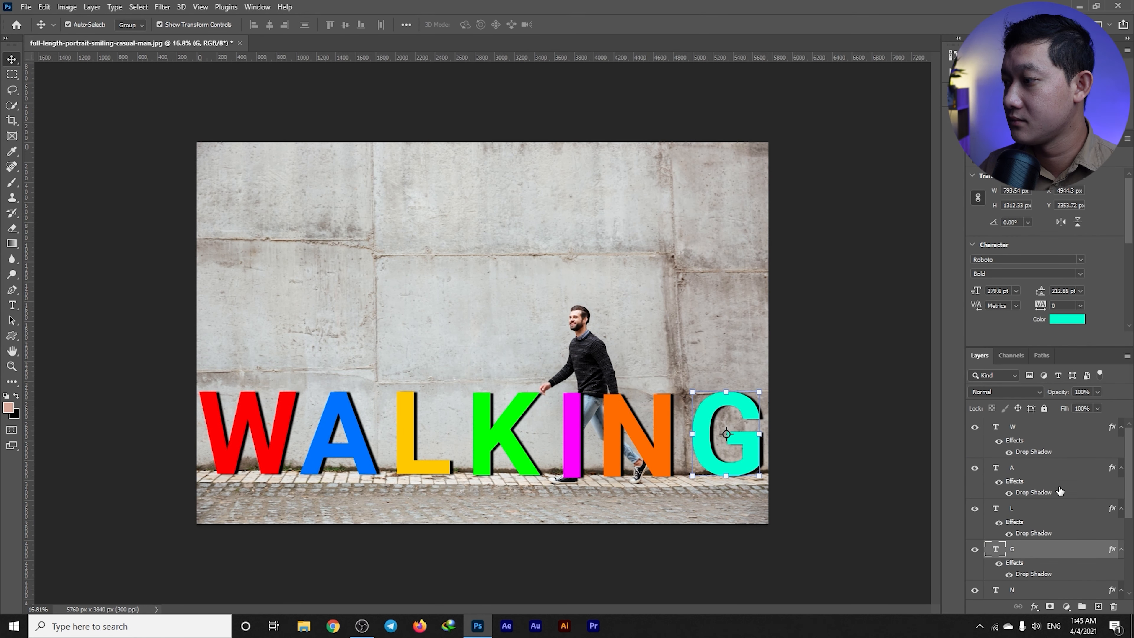
scroll(1042, 475, down, 3)
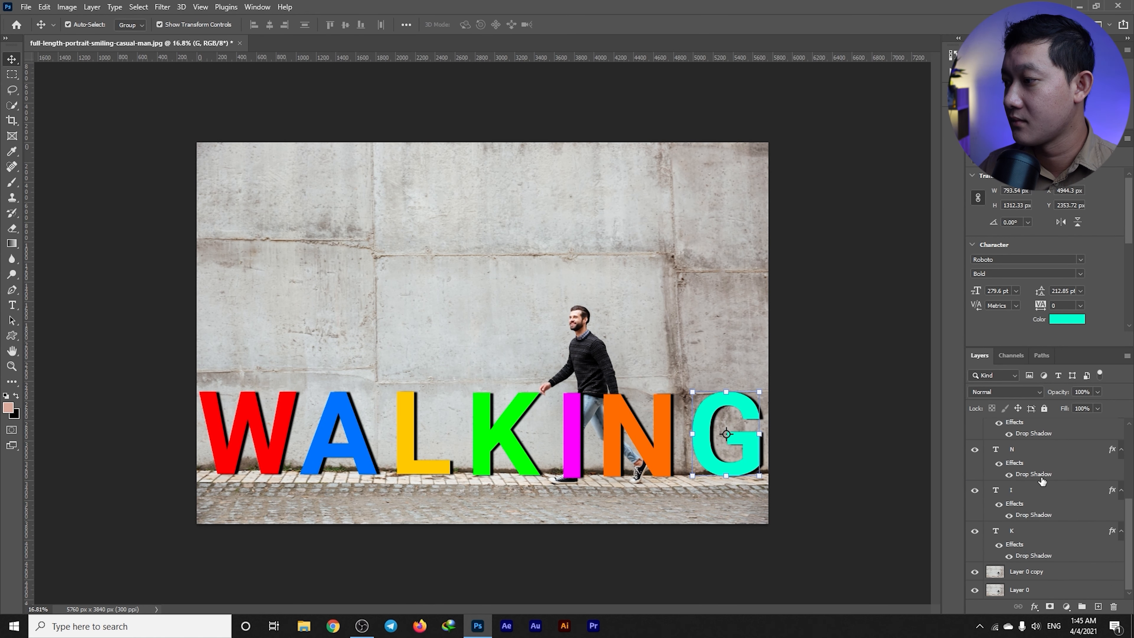
click(1030, 574)
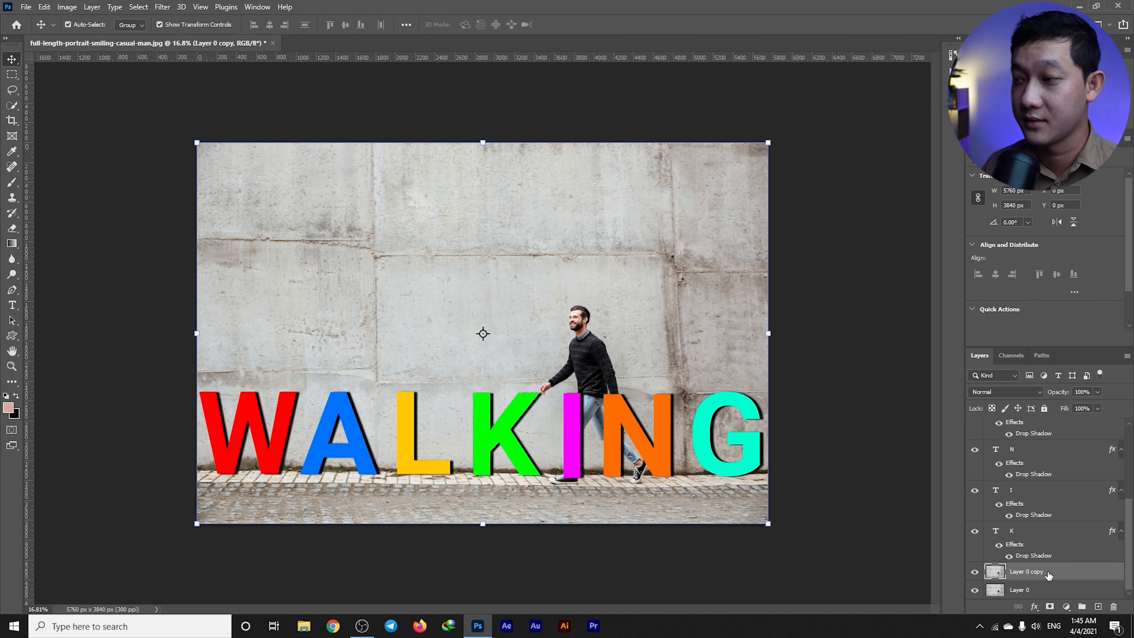
drag(1049, 575, 1014, 425)
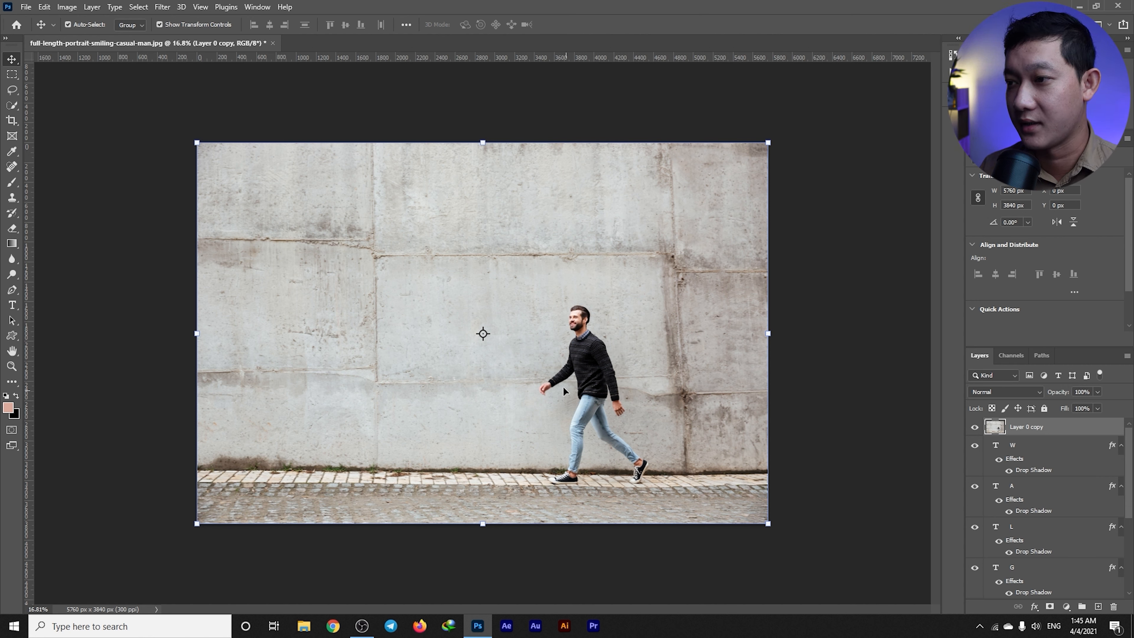
click(975, 427)
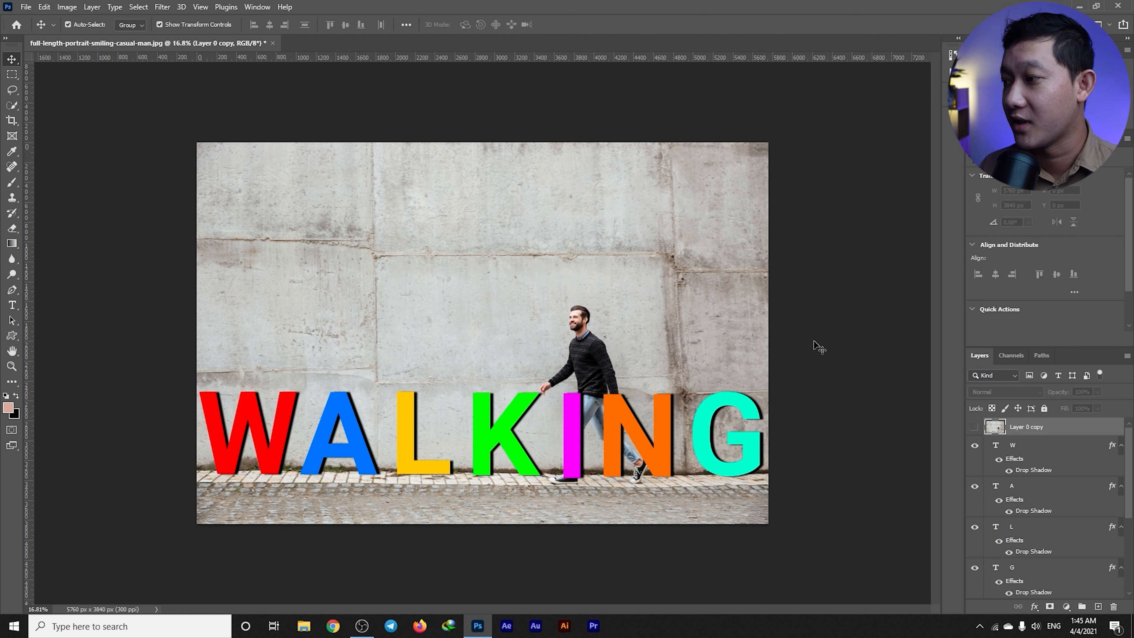
click(975, 428)
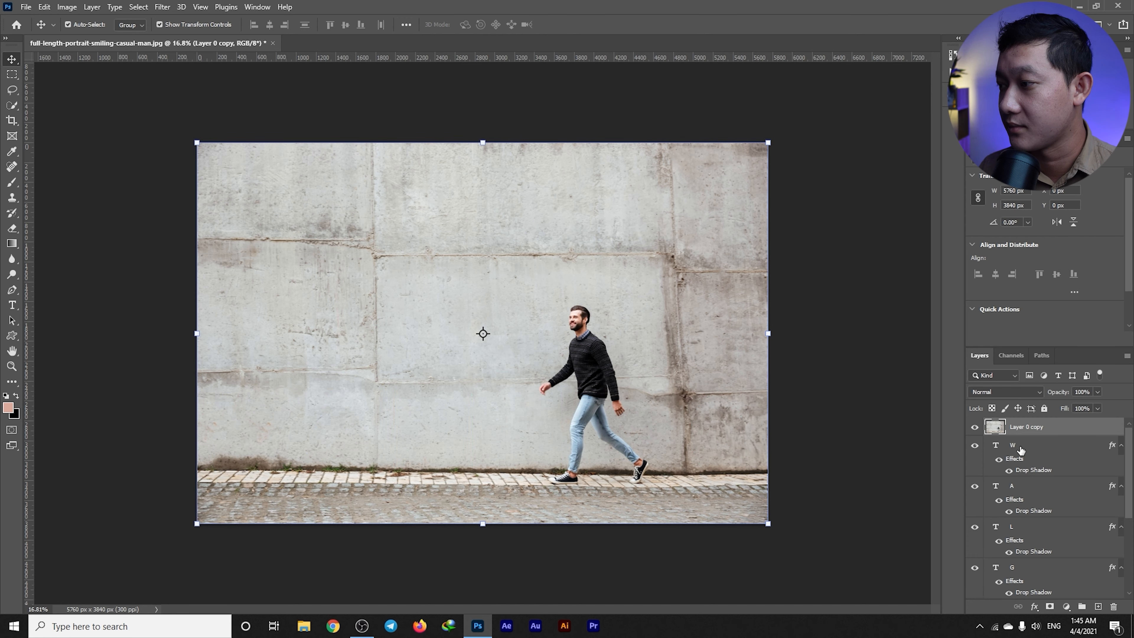
Select the walking man on Layer 0 copy with the automatic Subject selection
key(ctrl+plus)
scroll(889, 403, down, 2)
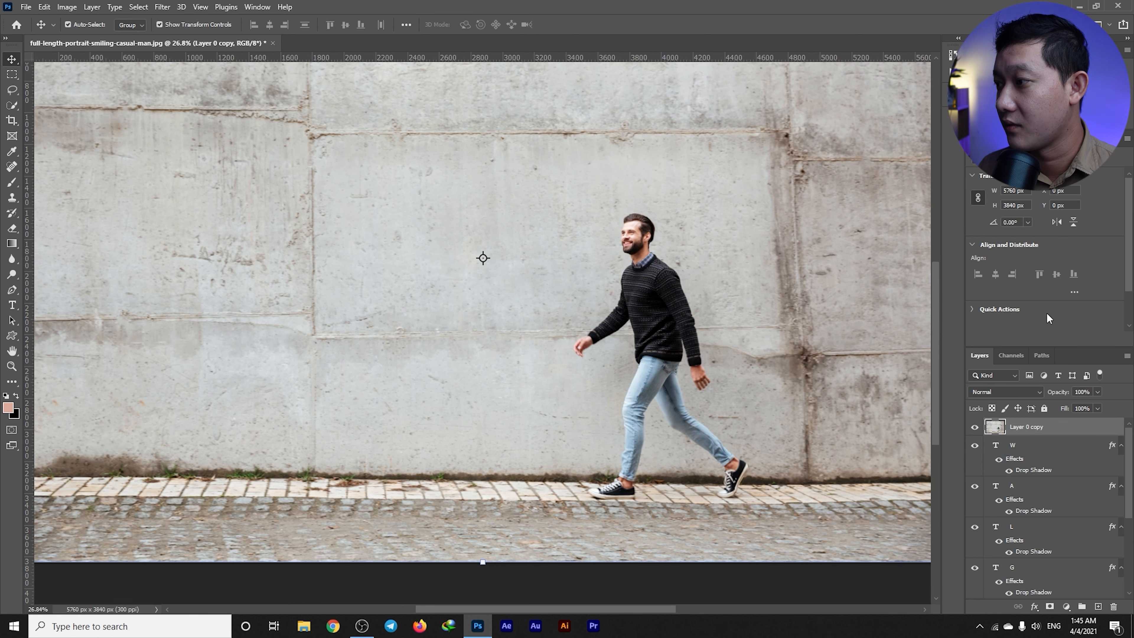
click(971, 309)
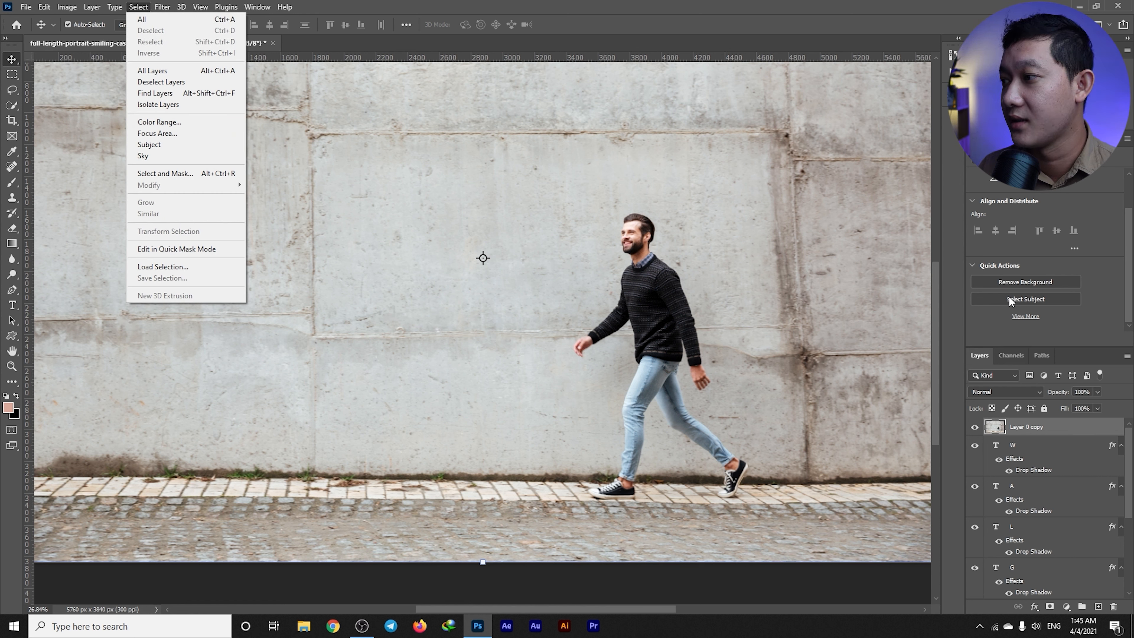
click(149, 144)
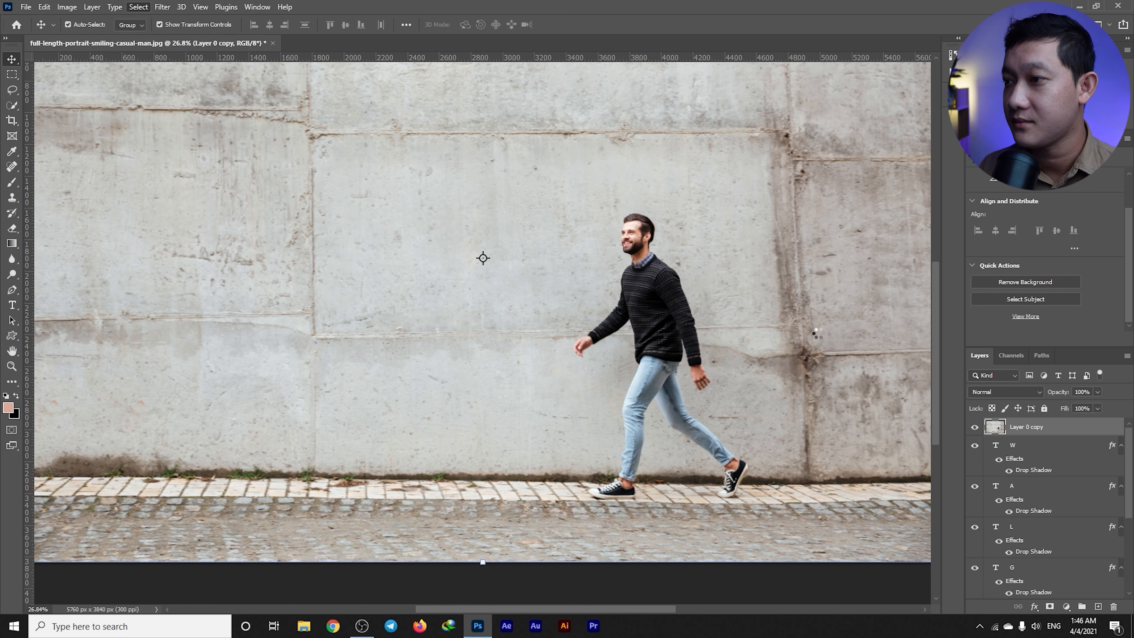
Examine the selection outline around the man's legs at different magnifications for inaccurate edges
scroll(714, 362, up, 3)
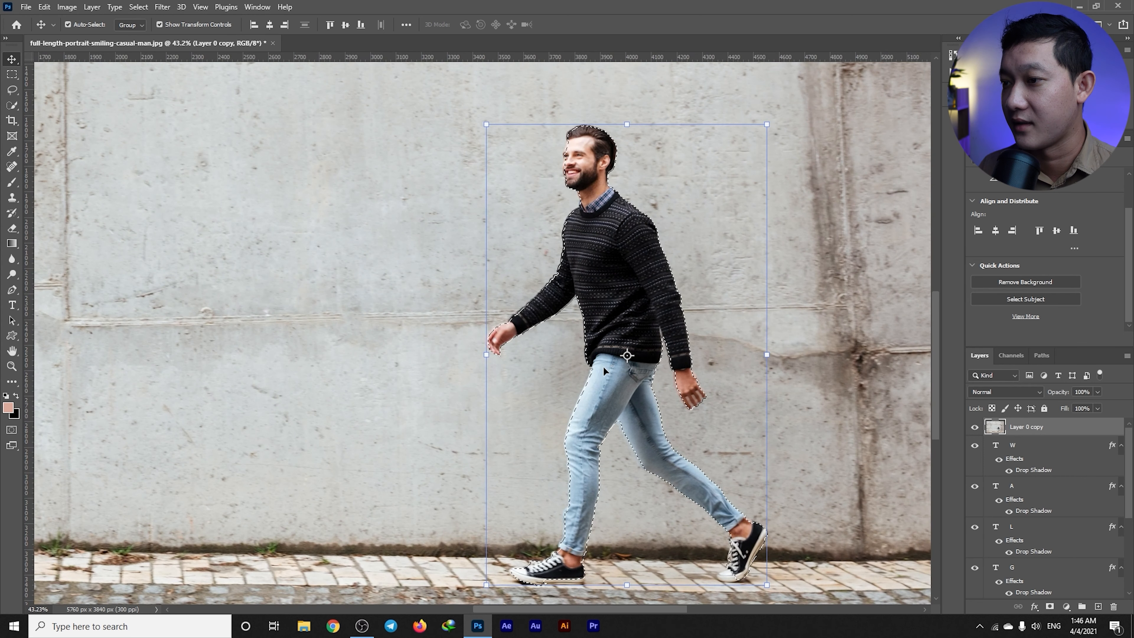
scroll(604, 371, down, 2)
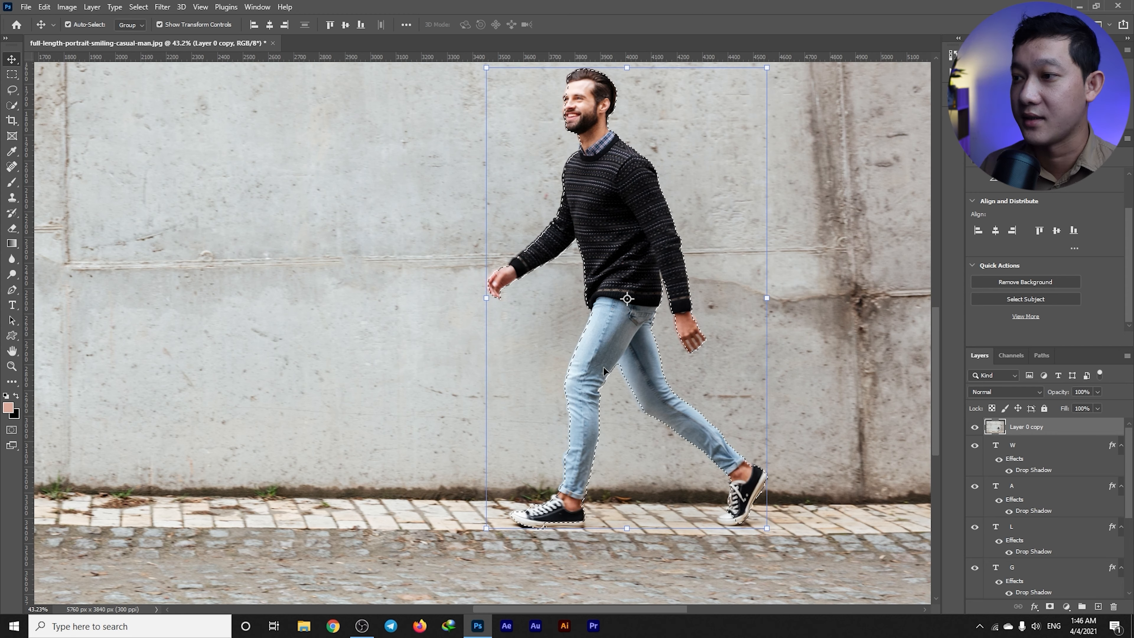
scroll(702, 335, up, 3)
scroll(545, 259, down, 3)
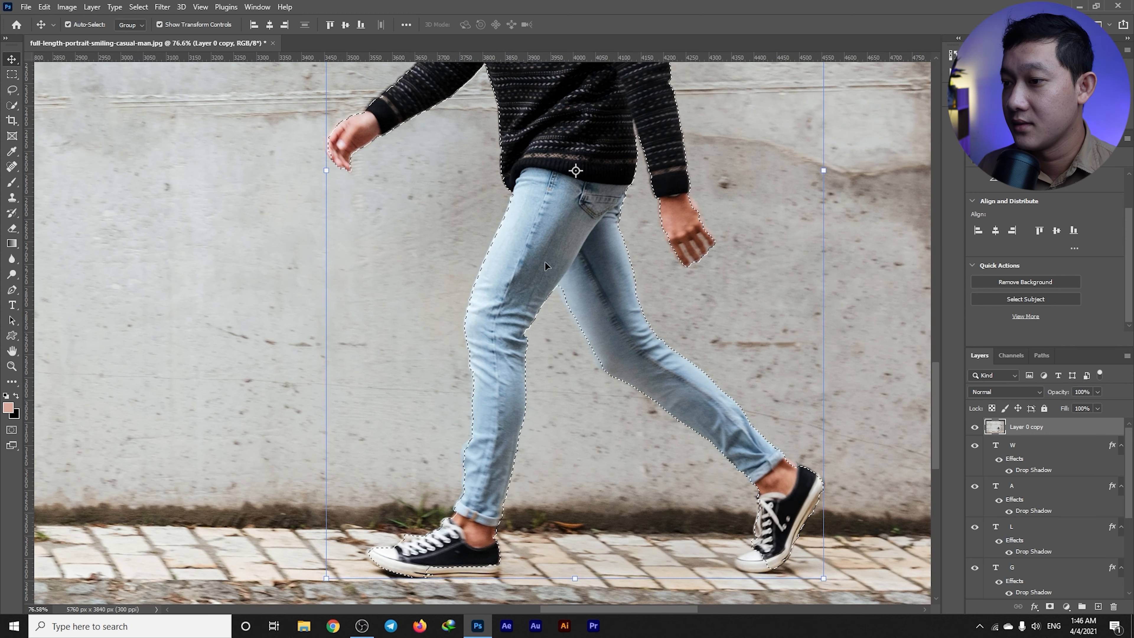
scroll(544, 261, up, 2)
scroll(491, 371, up, 1)
scroll(271, 469, up, 2)
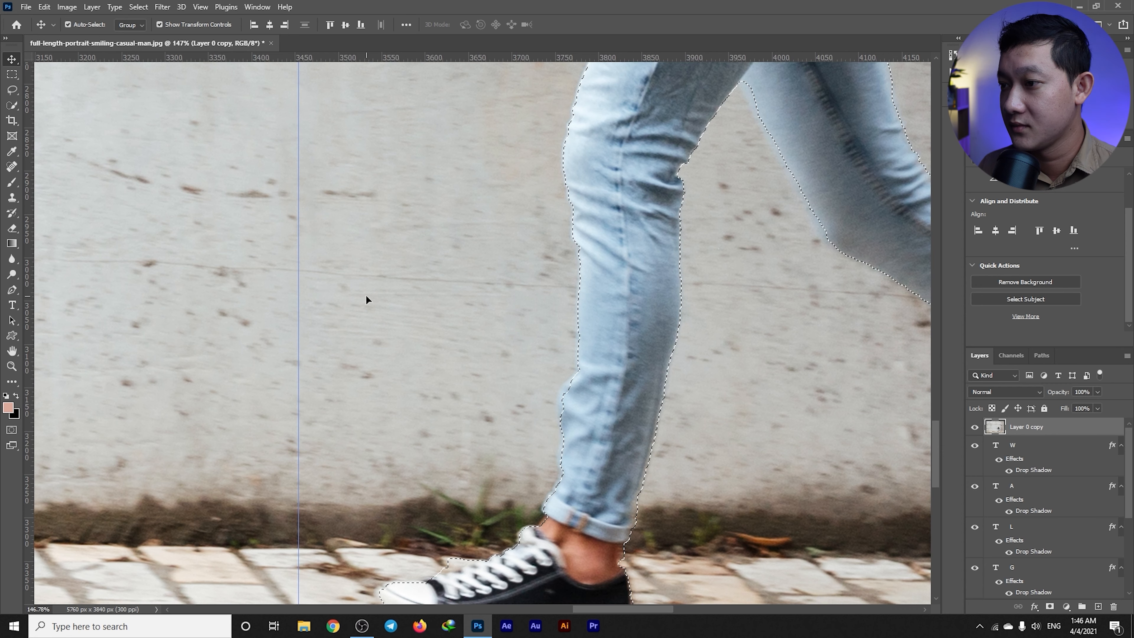
scroll(576, 399, up, 2)
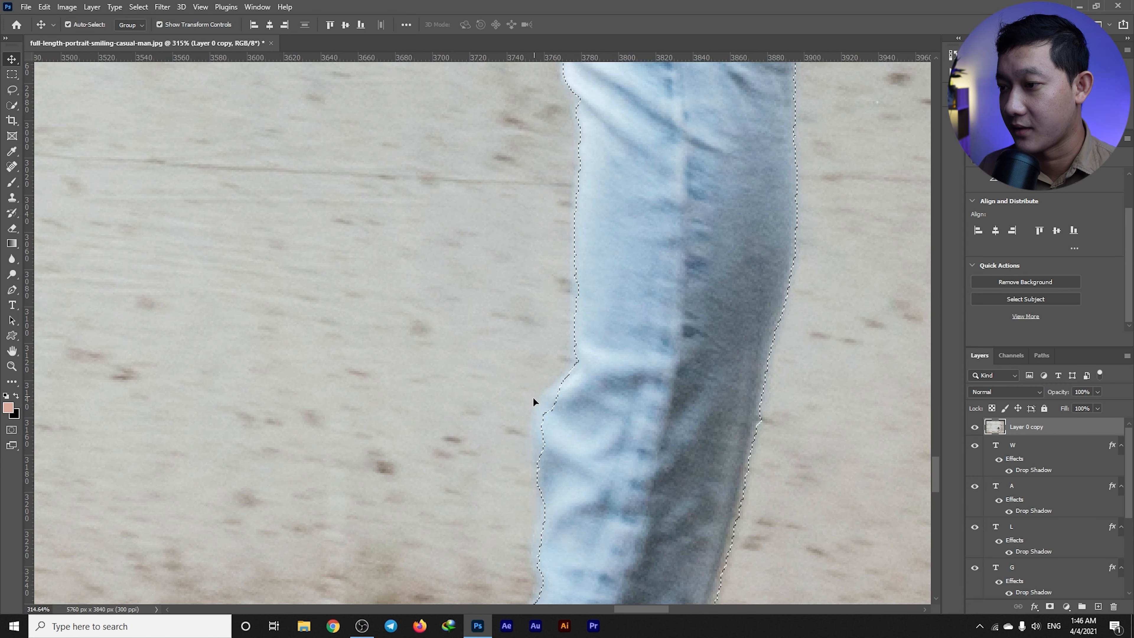
scroll(536, 428, up, 1)
scroll(540, 464, down, 5)
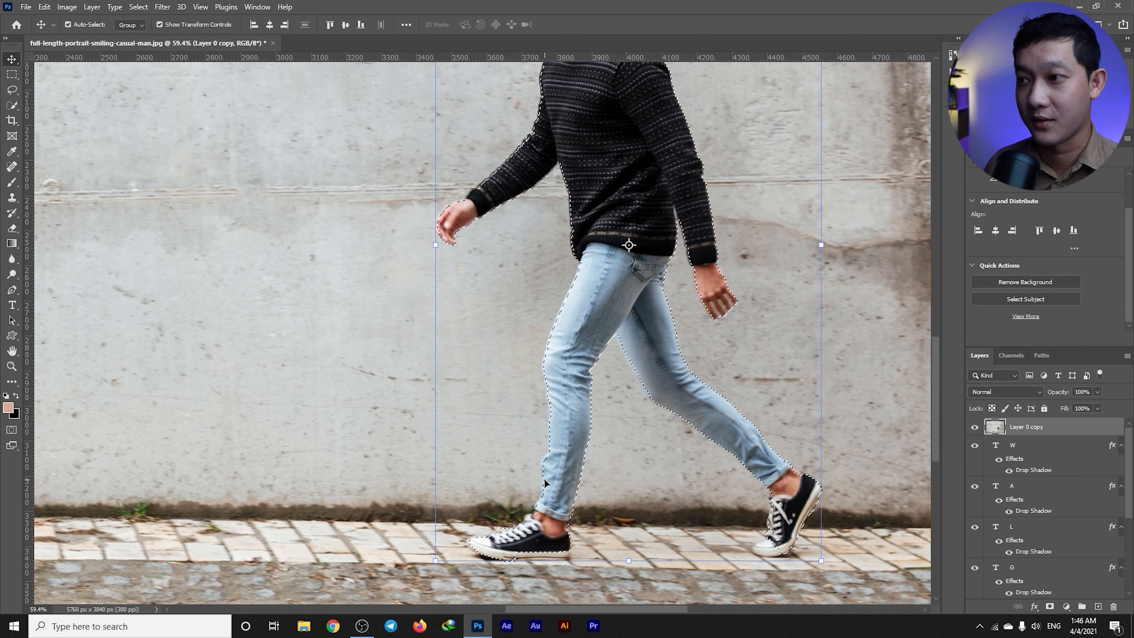
scroll(498, 405, up, 5)
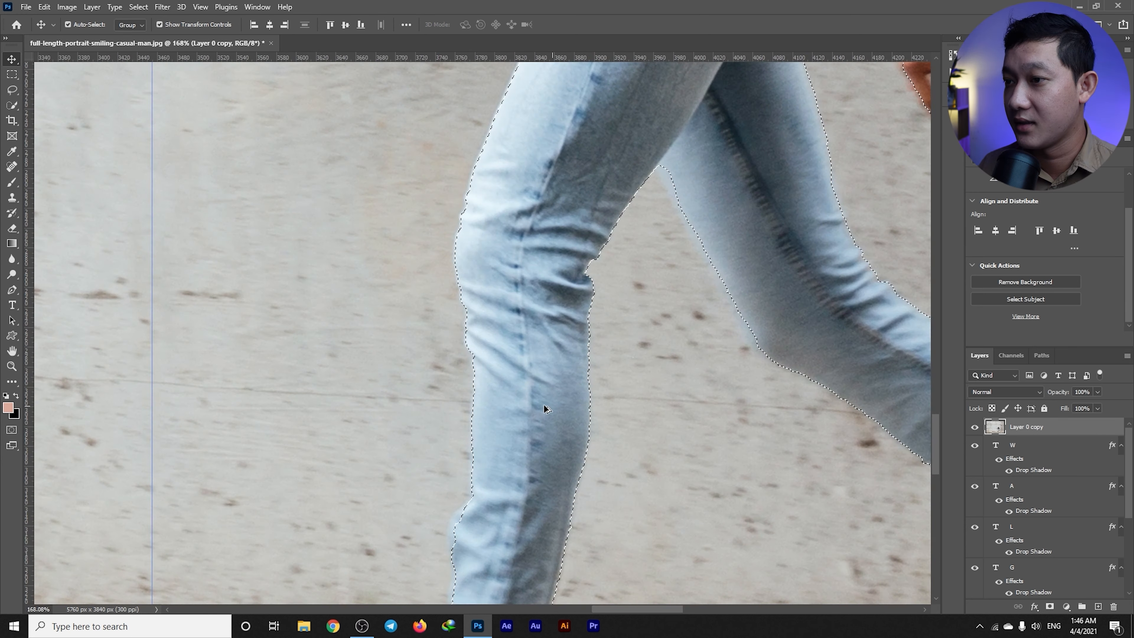
scroll(482, 280, up, 2)
scroll(486, 260, down, 6)
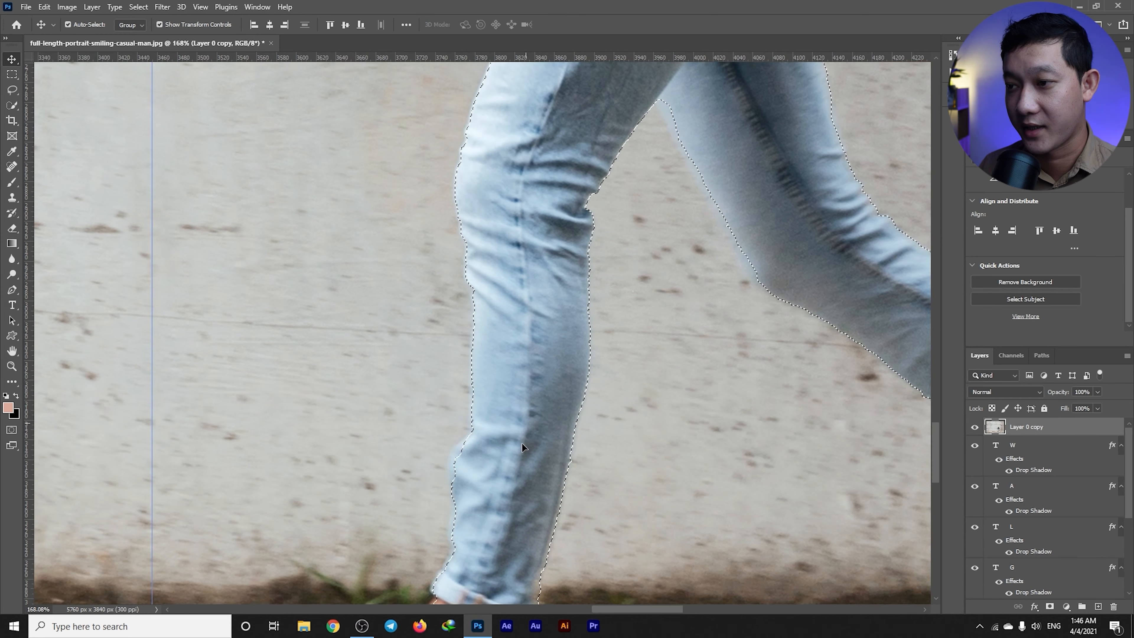
scroll(487, 395, up, 2)
scroll(474, 394, up, 1)
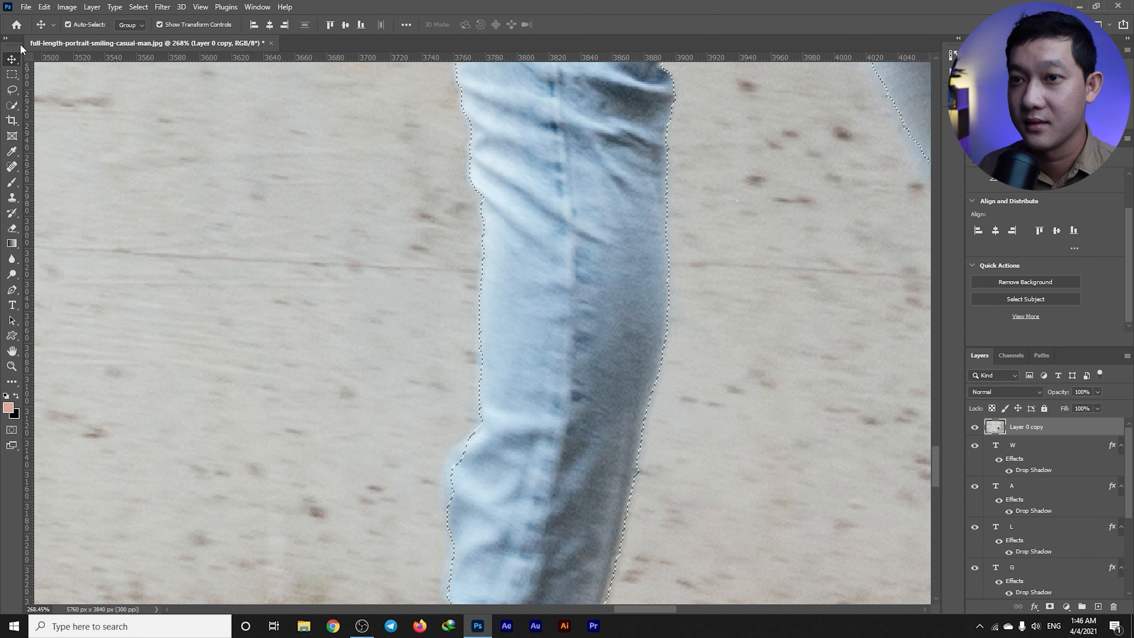
Add the missed bulge of denim on the front edge of the man's lower leg to the selection with the Lasso tool
drag(13, 89, 57, 88)
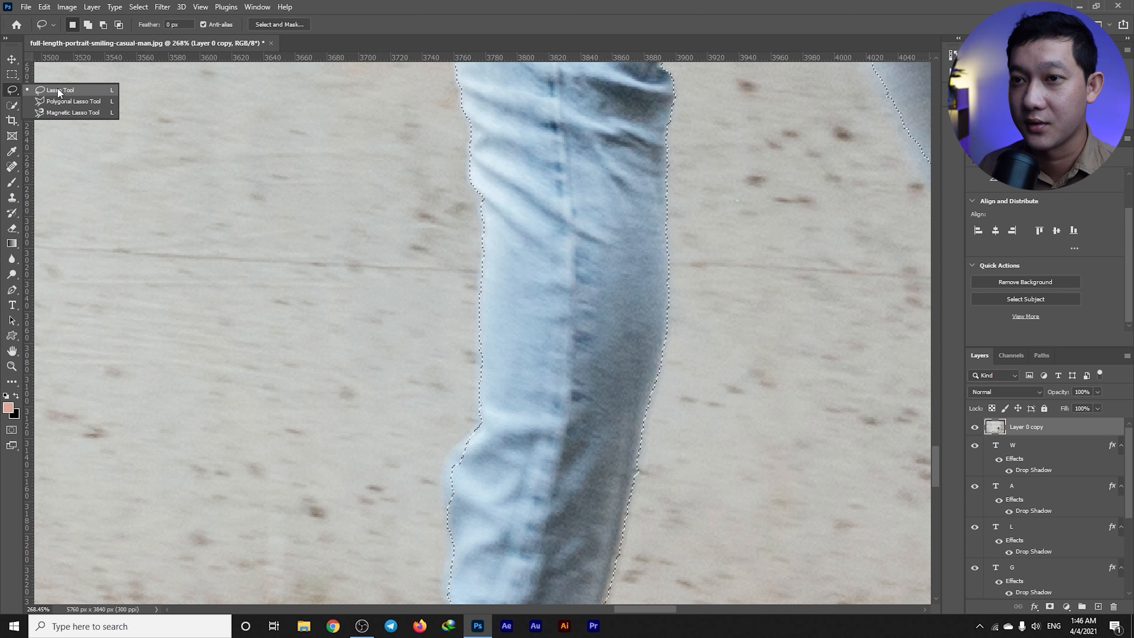
click(57, 90)
scroll(520, 353, down, 4)
key(shift)
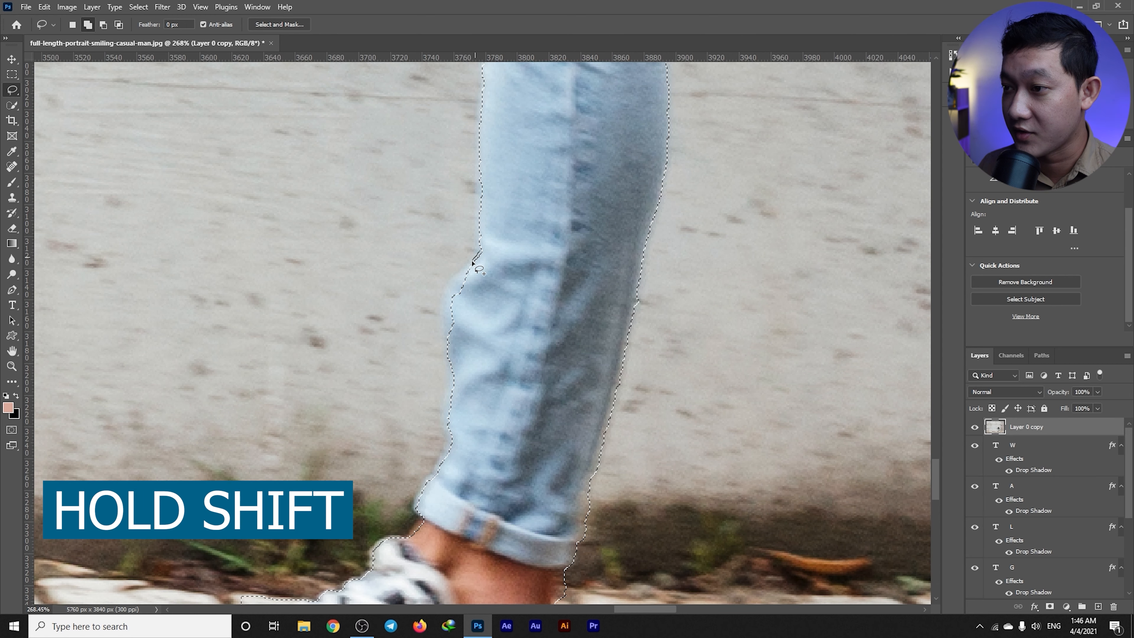
drag(443, 300, 452, 344)
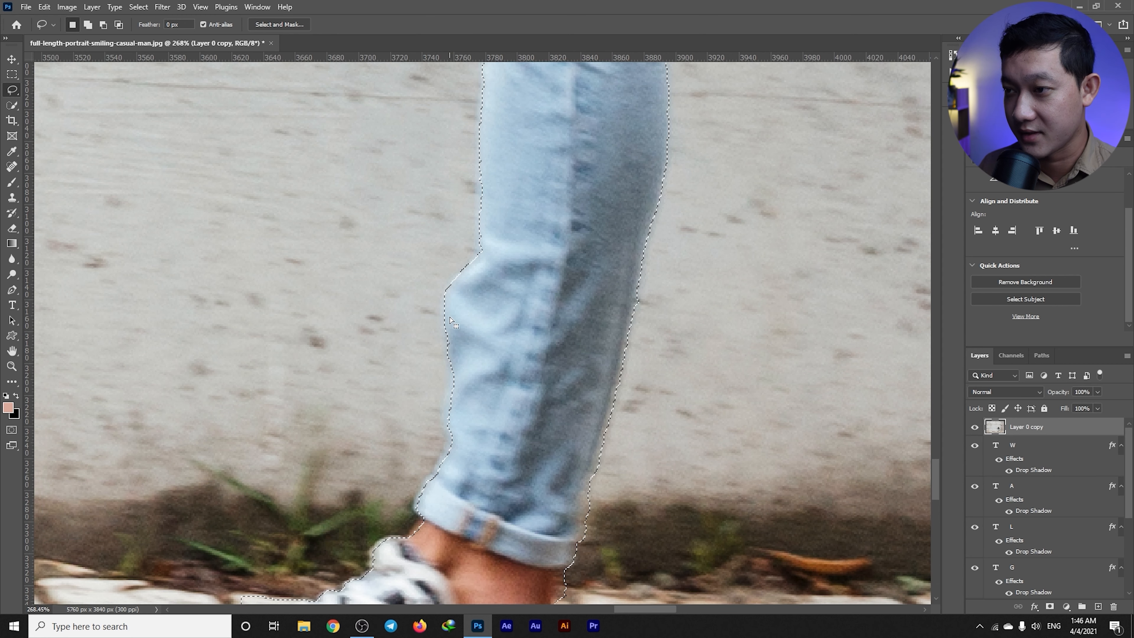
Subtract the patch of paving above the front shoe's laces from the selection with the Lasso tool
scroll(451, 311, down, 3)
scroll(452, 340, down, 2)
scroll(474, 223, up, 2)
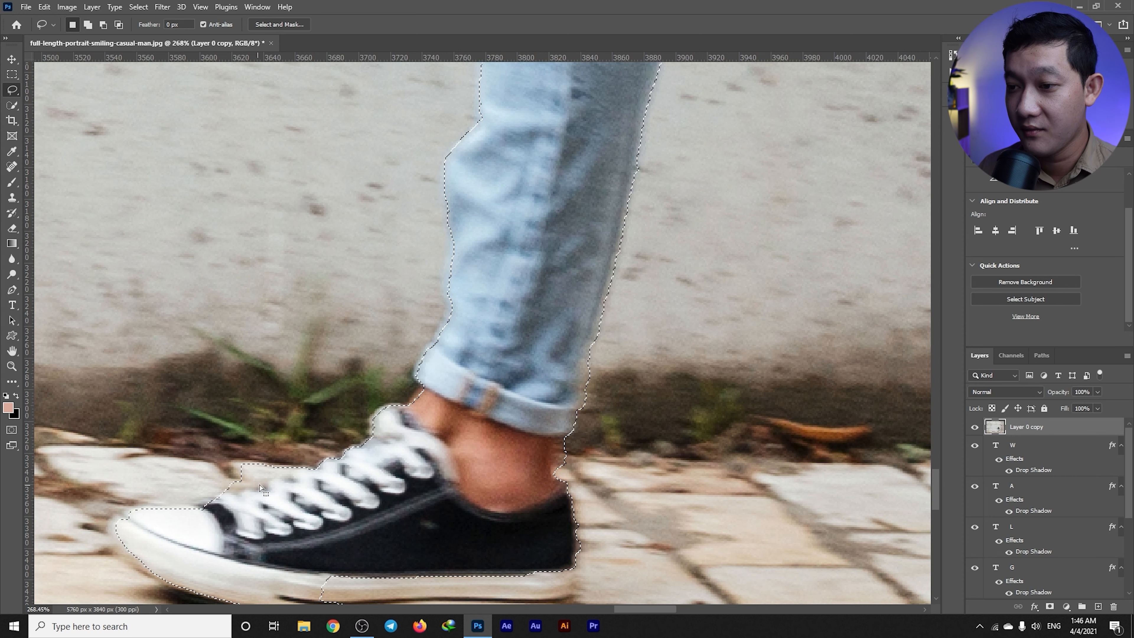
scroll(284, 486, down, 3)
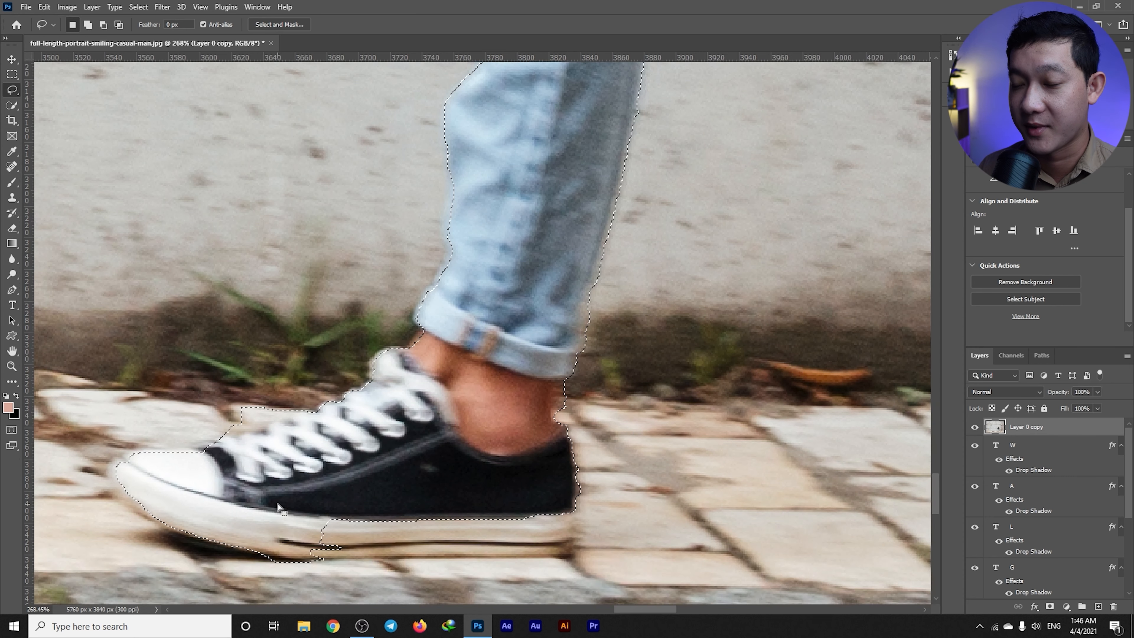
key(alt)
drag(202, 385, 225, 385)
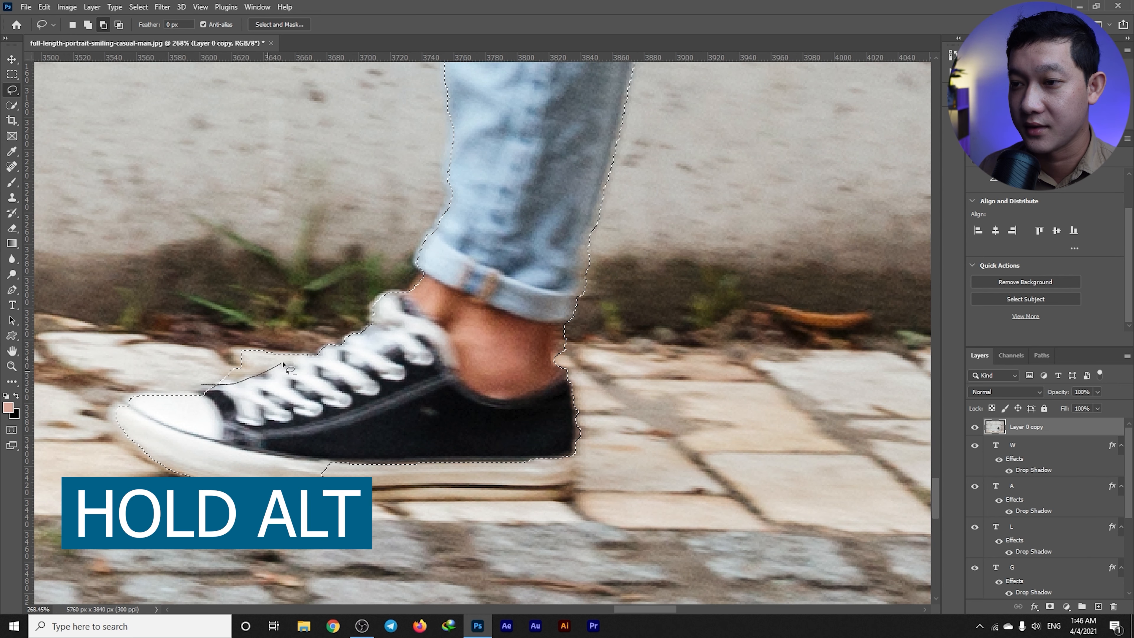
drag(297, 339, 245, 344)
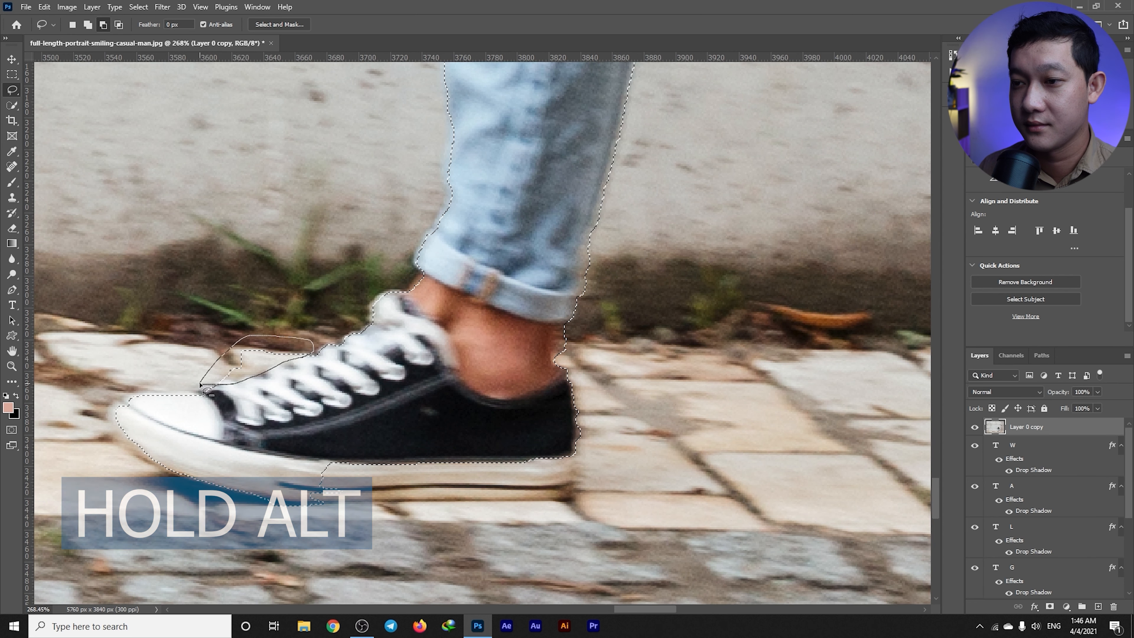
Add the missed outer edge around the front shoe's rounded toe to the selection with the Lasso tool
scroll(248, 415, down, 3)
scroll(248, 415, up, 3)
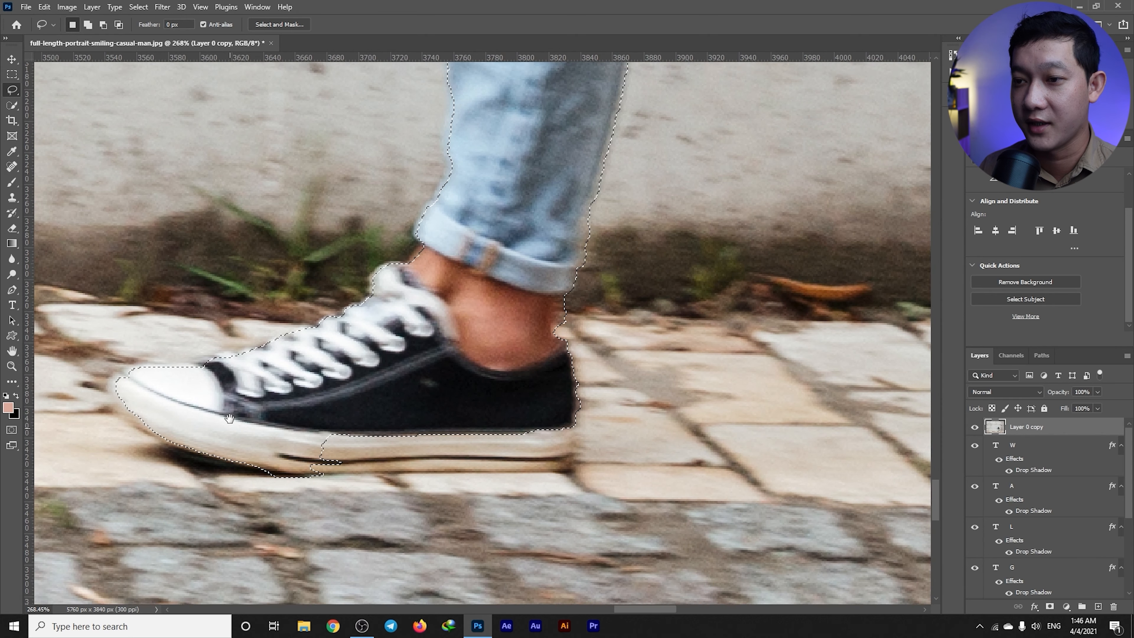
scroll(203, 428, up, 2)
scroll(203, 429, down, 2)
scroll(480, 374, up, 2)
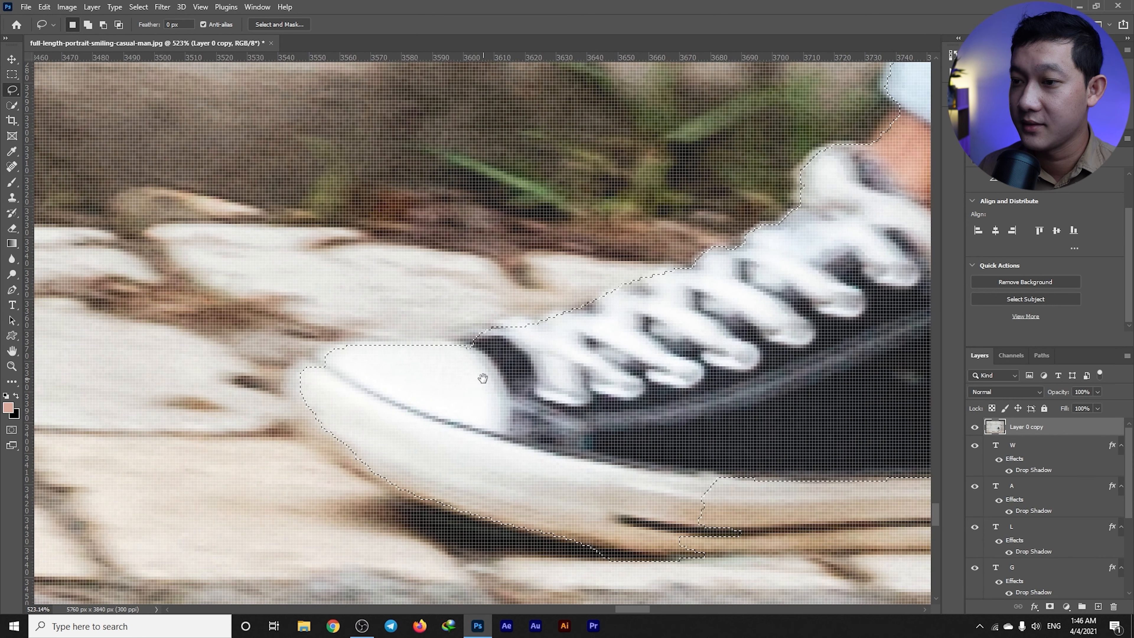
key(shift)
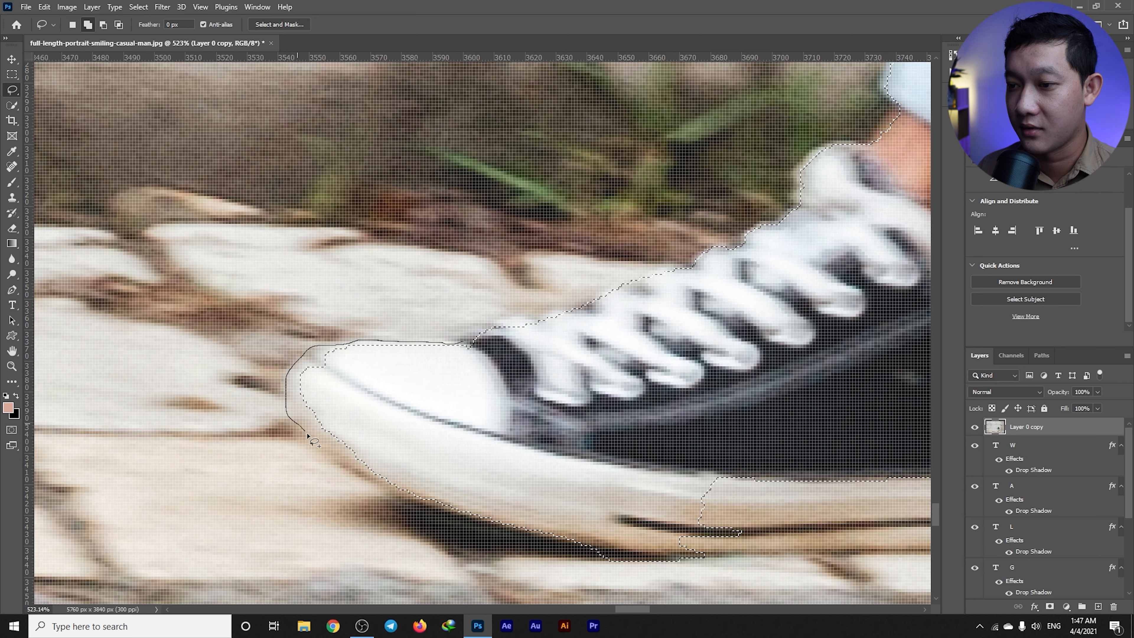
drag(429, 499, 431, 500)
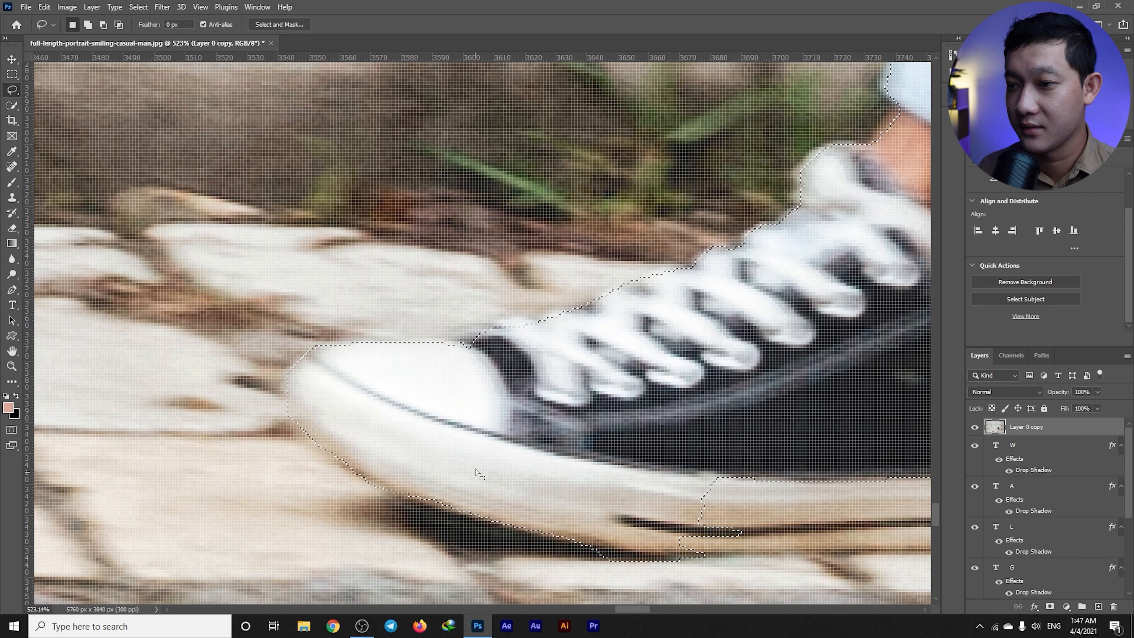
Subtract the dark ground shadow beneath the front part of the front shoe's sole from the selection
scroll(480, 476, down, 3)
scroll(669, 431, down, 2)
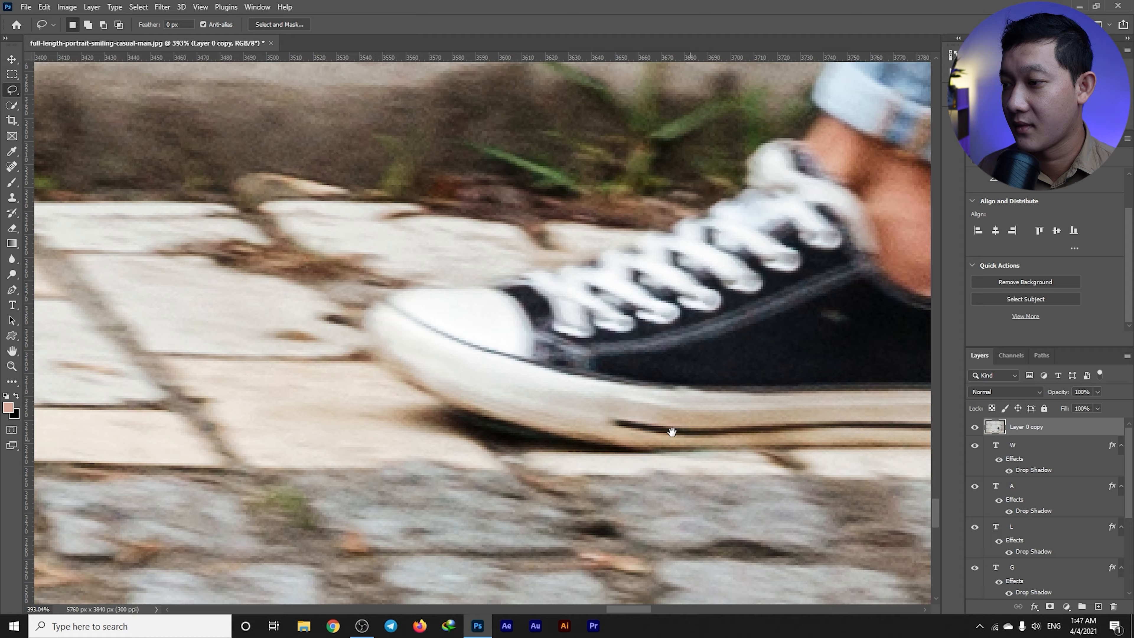
scroll(392, 316, up, 5)
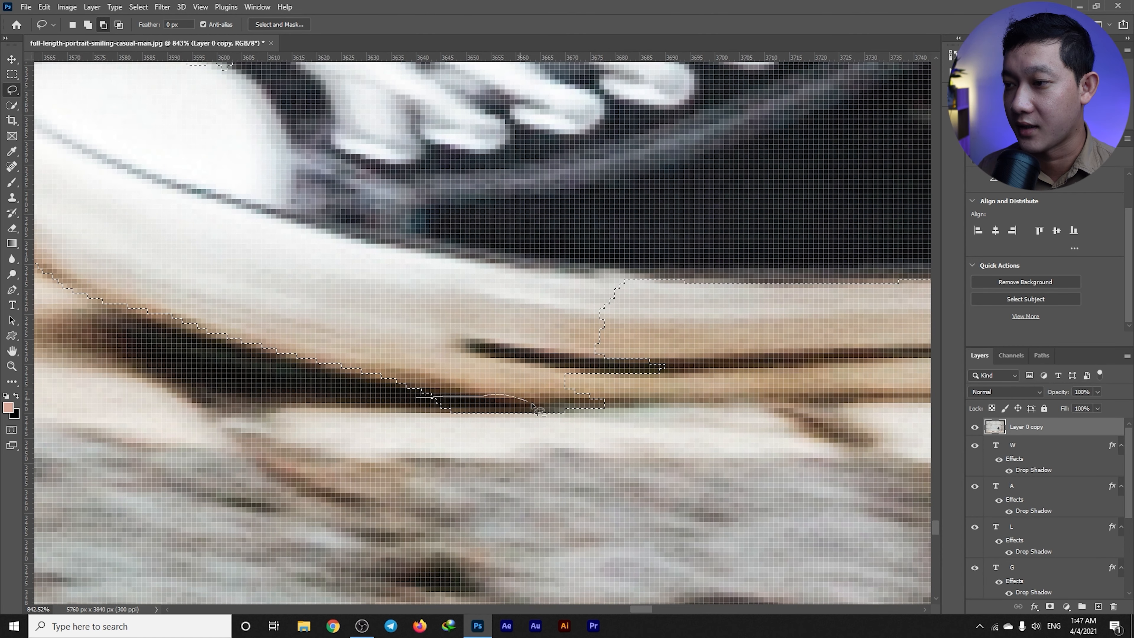
drag(422, 408, 417, 402)
scroll(509, 405, down, 3)
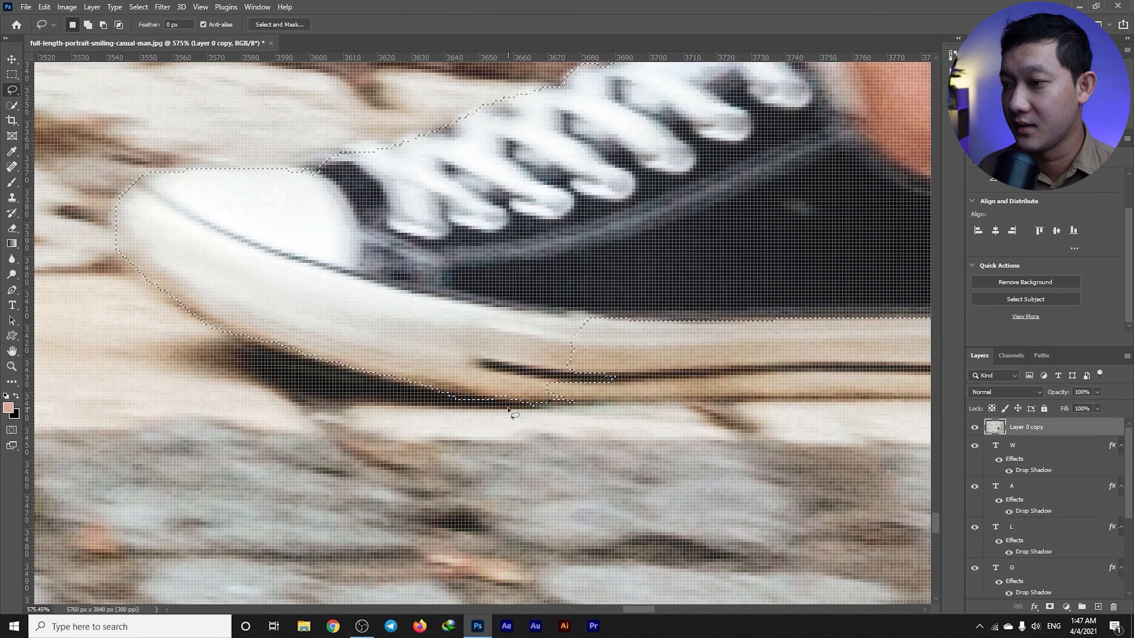
Add the missed rubber sole from the front shoe's midsection to its heel to the selection with the Polygonal Lasso tool
scroll(291, 452, up, 2)
mouse_move(11, 90)
mouse_down()
mouse_move(65, 84)
mouse_move(67, 101)
mouse_up()
shift+click(221, 406)
click(796, 401)
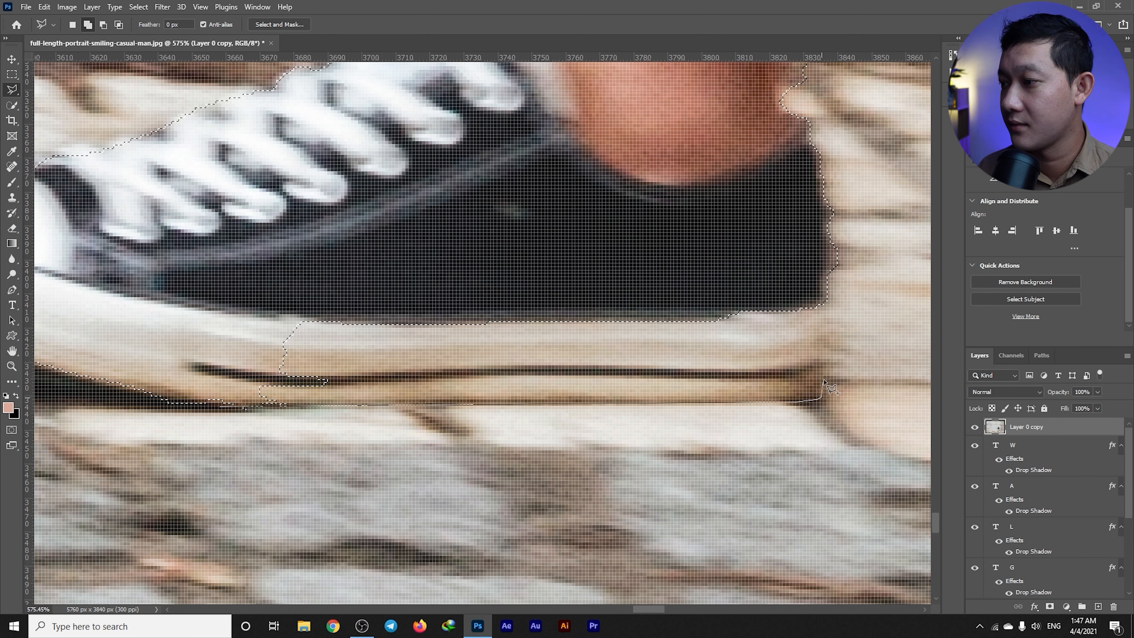
click(819, 305)
click(648, 270)
click(334, 289)
click(212, 318)
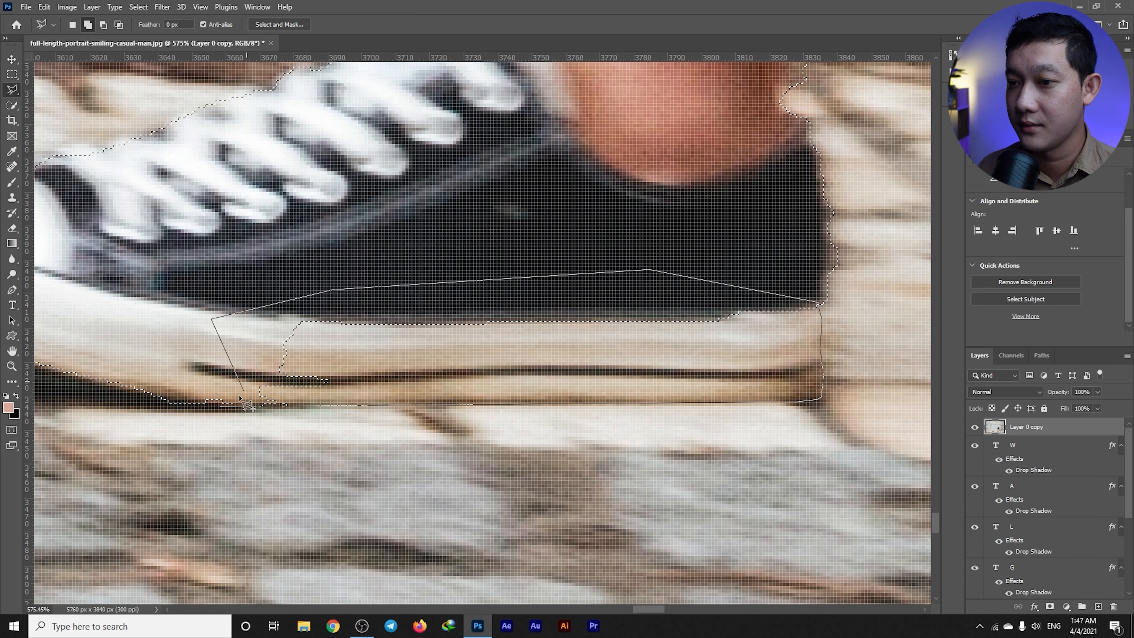
click(225, 411)
Trim the leftover shadow and uneven outline under the front shoe's sole from the selection with the Lasso tool
scroll(331, 365, up, 6)
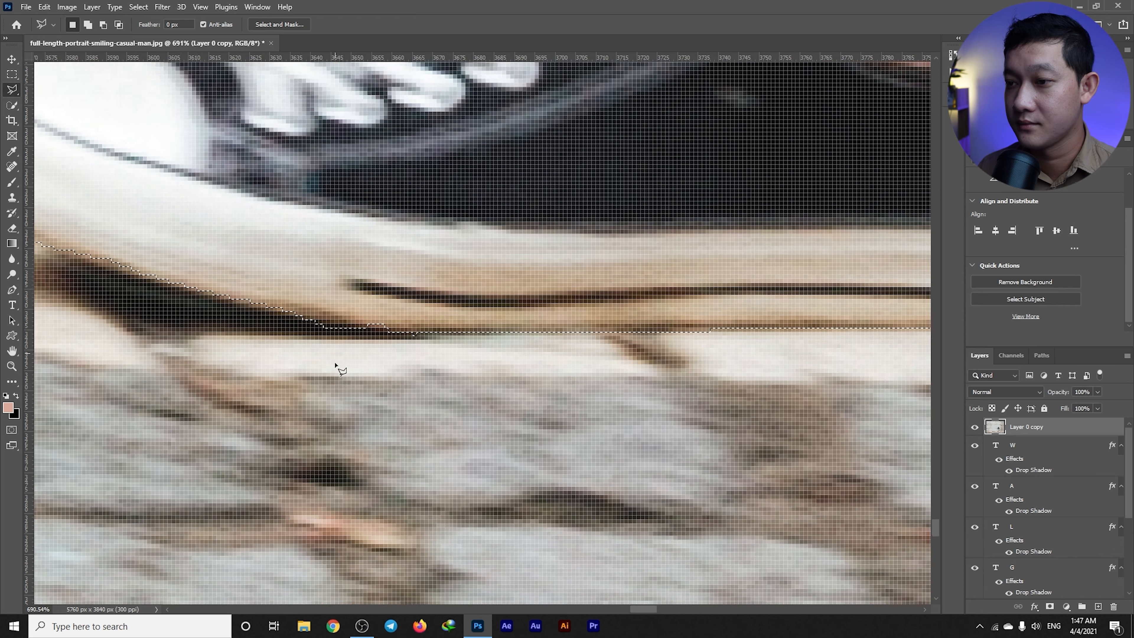
right_click(12, 89)
click(53, 88)
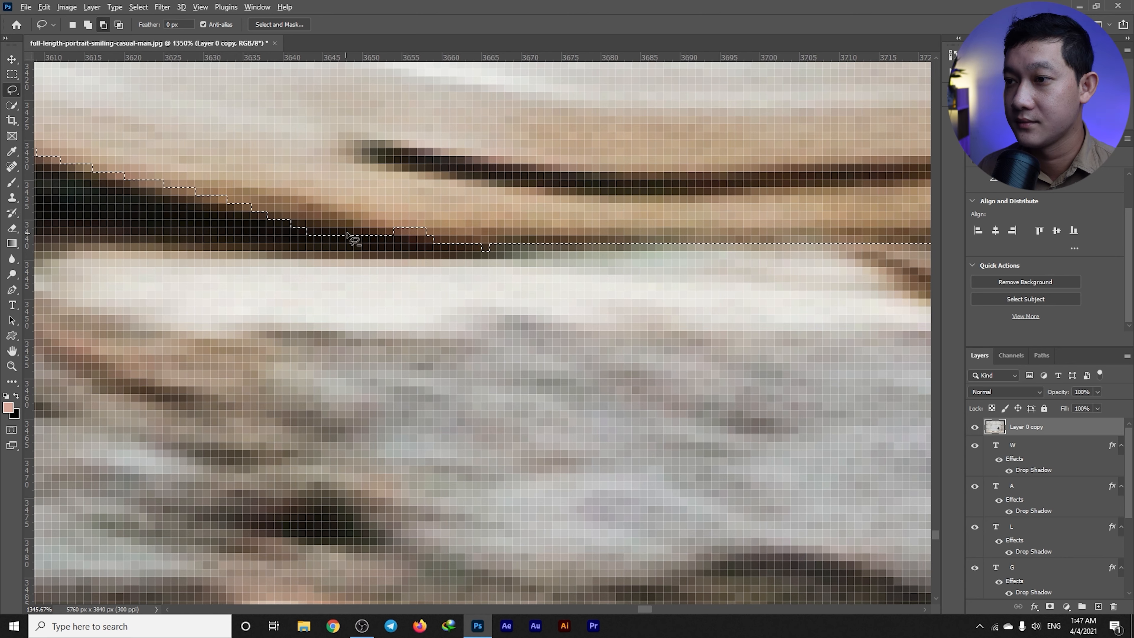
mouse_move(385, 235)
mouse_down()
mouse_move(393, 247)
mouse_move(436, 229)
mouse_up()
scroll(500, 247, down, 5)
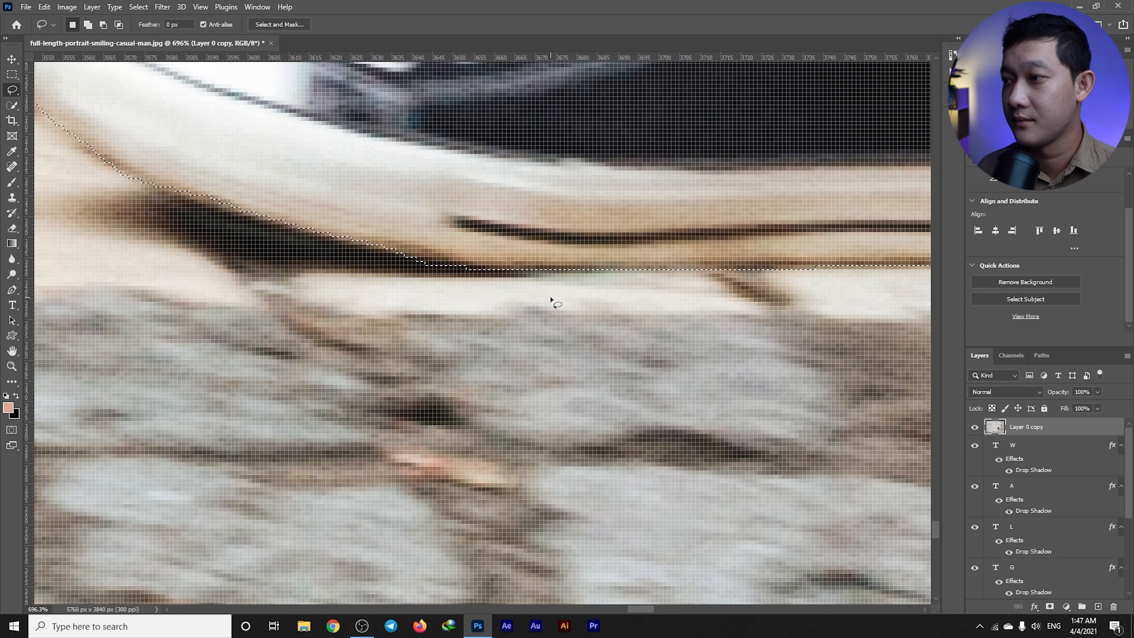
Subtract the sliver of background behind the front foot's ankle, between the jeans cuff and the shoe, from the selection
scroll(519, 443, up, 4)
scroll(547, 364, up, 4)
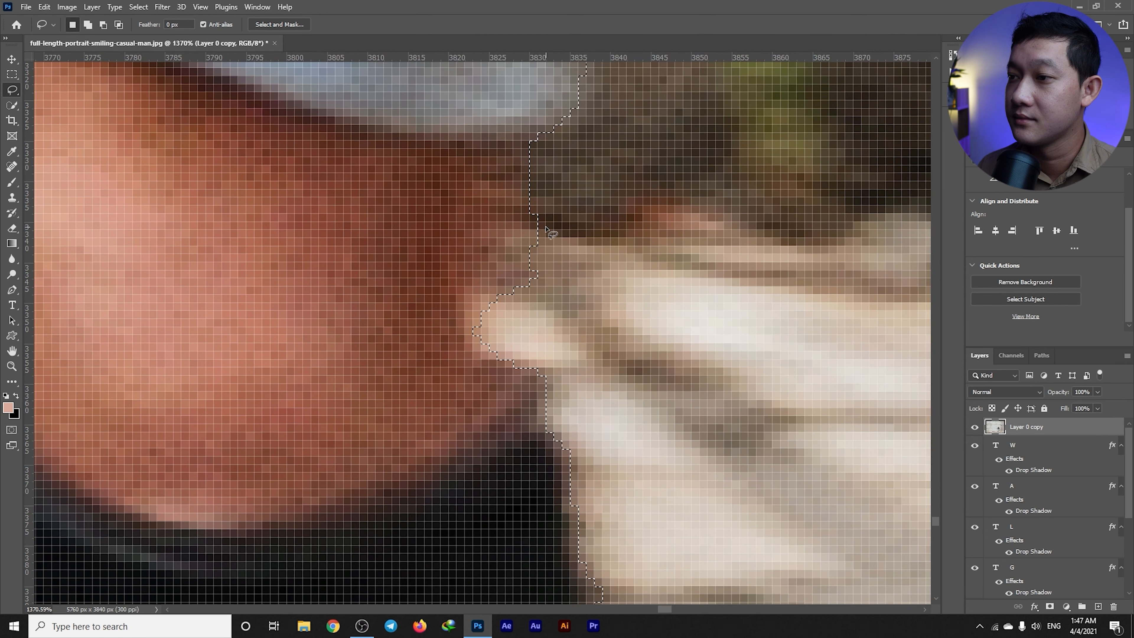
drag(552, 235, 513, 250)
scroll(482, 322, down, 3)
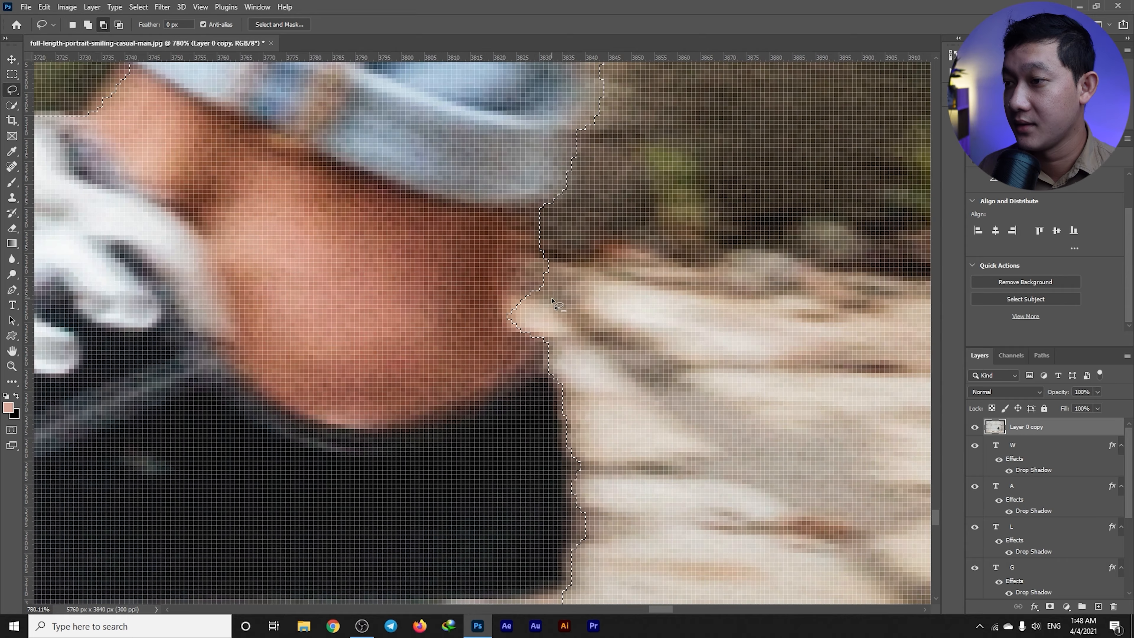
drag(543, 330, 545, 334)
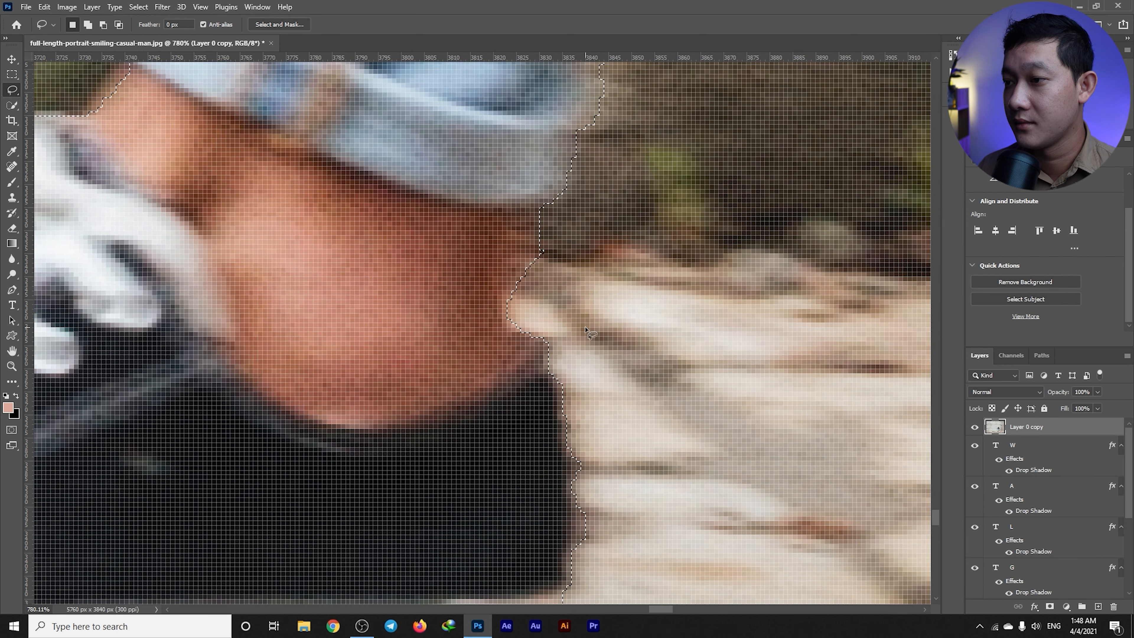
scroll(577, 431, down, 6)
Subtract the patch of paving beside the rear shoe's lower laces from the selection with the Lasso tool
drag(595, 442, 156, 436)
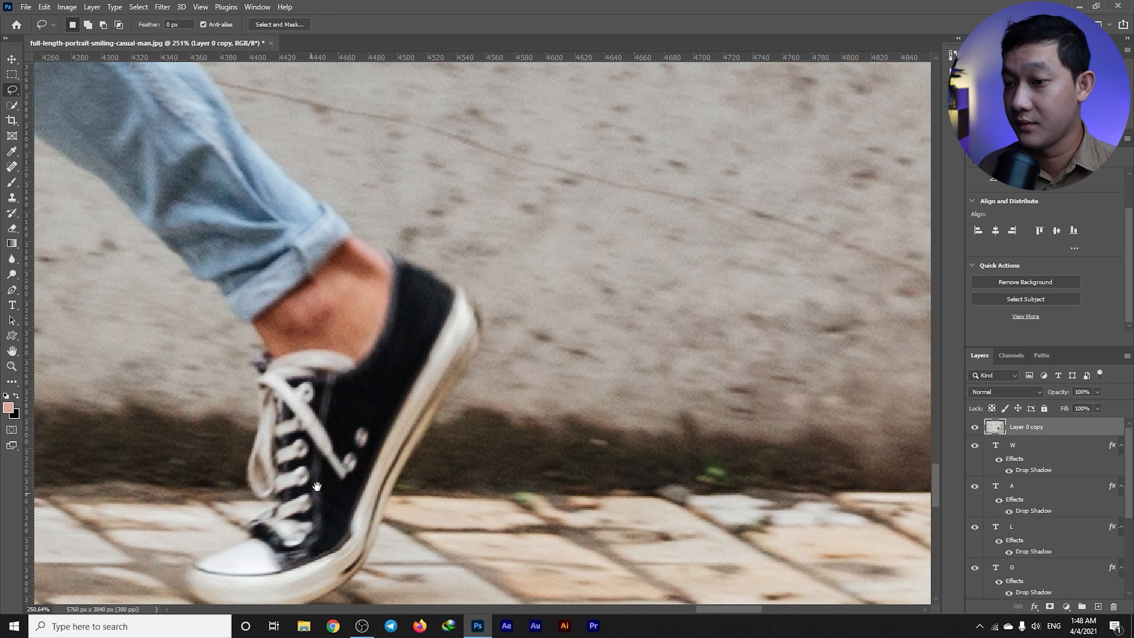
scroll(402, 276, up, 5)
drag(401, 274, 465, 250)
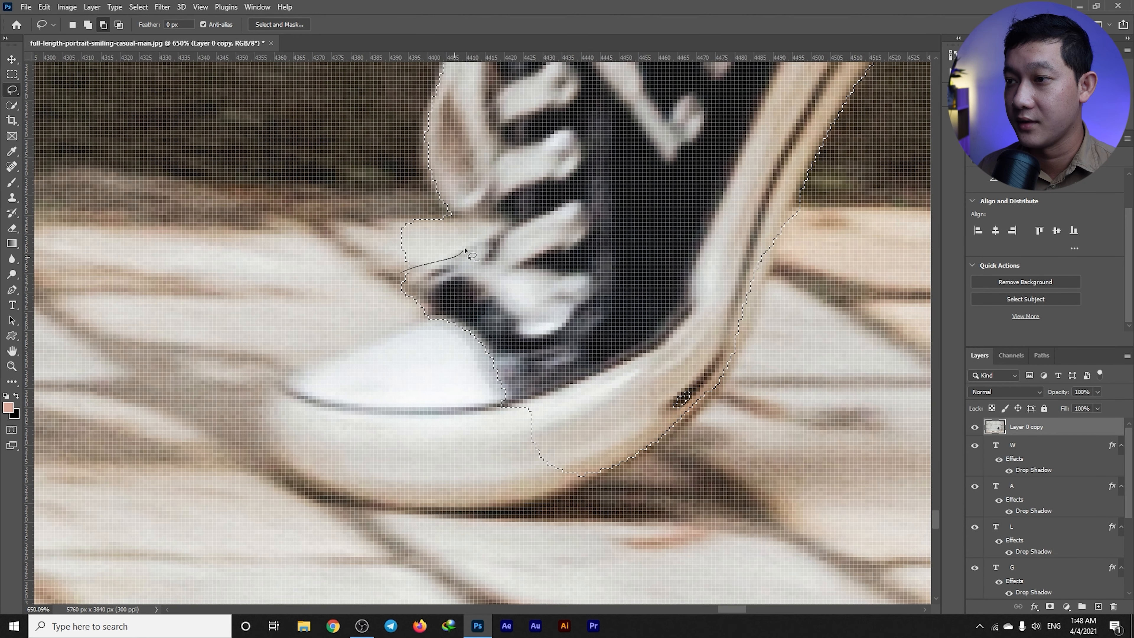
drag(400, 273, 401, 274)
Add the rear shoe's missed white toe cap and front sole to the selection with the Lasso tool
scroll(401, 273, down, 1)
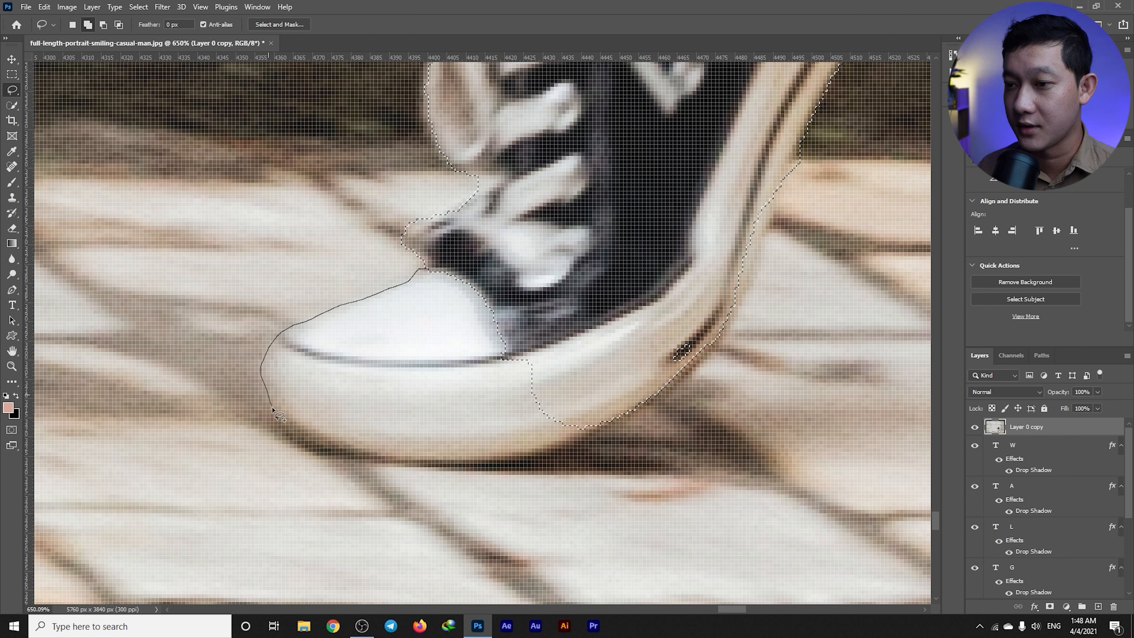
drag(580, 420, 580, 420)
mouse_move(445, 257)
alt+mouse_down()
mouse_move(489, 279)
mouse_move(429, 317)
alt+mouse_up()
mouse_move(446, 259)
mouse_down()
mouse_move(494, 254)
mouse_move(442, 250)
mouse_up()
scroll(442, 250, down, 5)
Fill the small hole in the rear shoe's sole and add the missed strip along its underside to the selection
scroll(512, 331, up, 5)
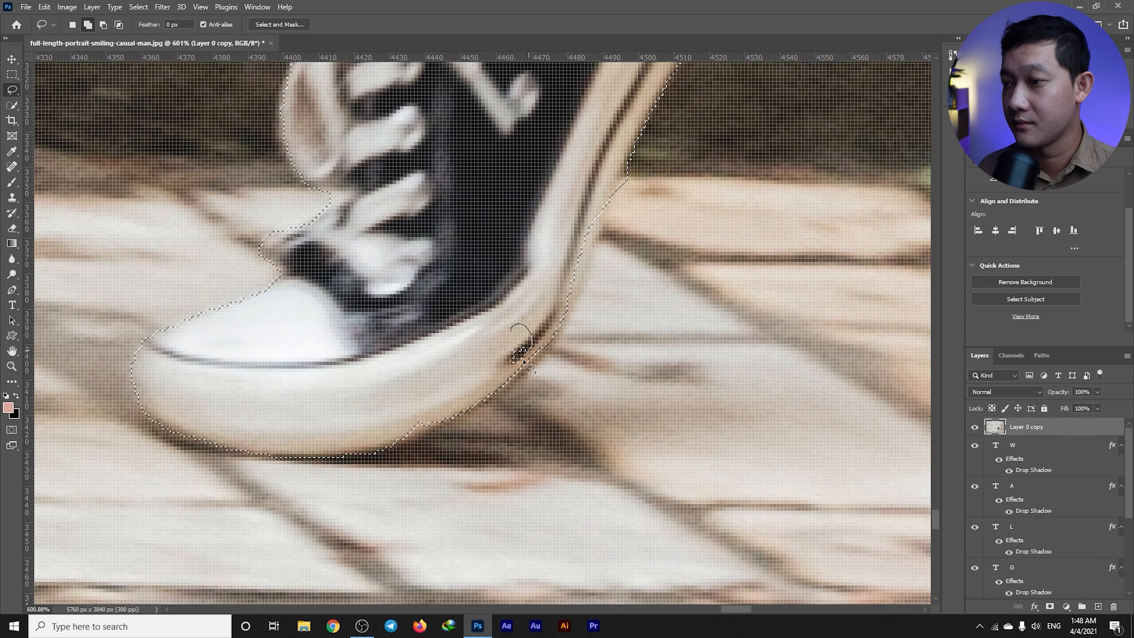
drag(514, 330, 515, 330)
scroll(514, 331, down, 5)
scroll(406, 407, up, 5)
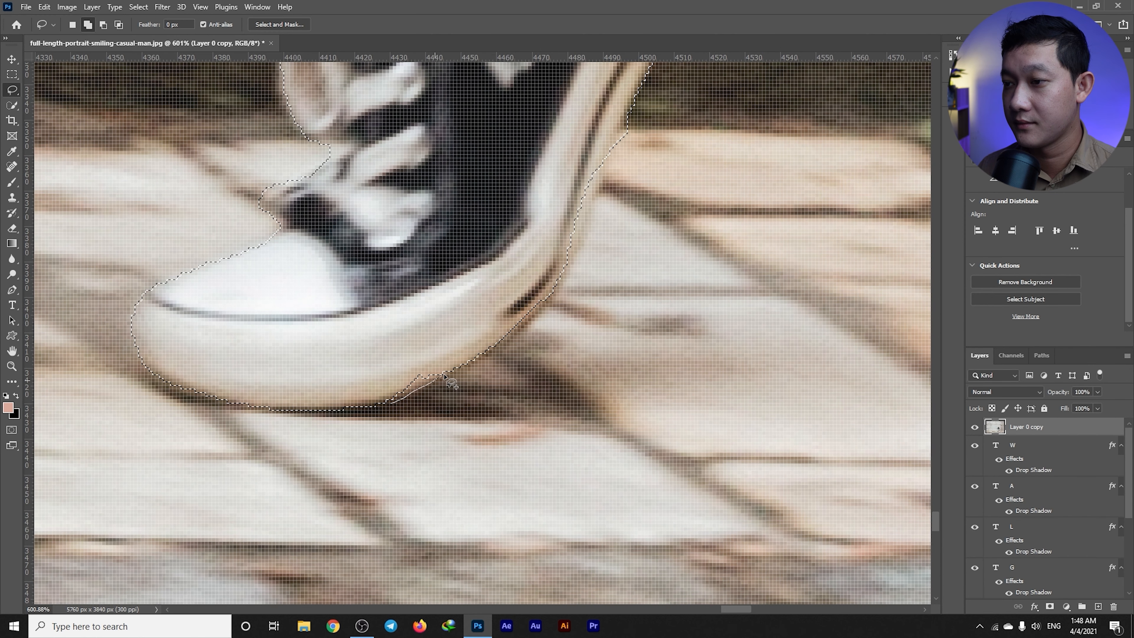
drag(536, 281, 536, 282)
Smooth the jagged selection outline along the underside of the rear shoe's front sole with the Lasso tool
scroll(536, 282, down, 5)
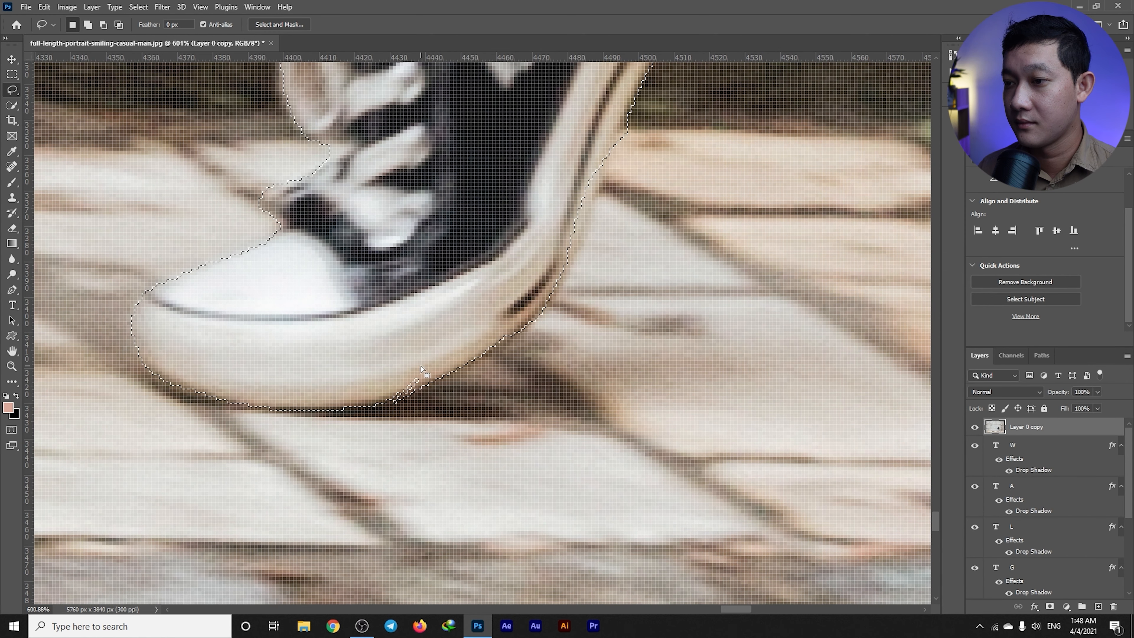
scroll(415, 381, up, 5)
drag(415, 380, 422, 395)
drag(483, 342, 484, 344)
scroll(483, 344, down, 5)
scroll(413, 392, up, 5)
mouse_move(409, 367)
mouse_down()
mouse_move(424, 386)
mouse_move(386, 400)
mouse_up()
scroll(384, 397, down, 5)
Trim the bump of background along the outer sole below the rear shoe's heel from the selection
scroll(498, 297, up, 7)
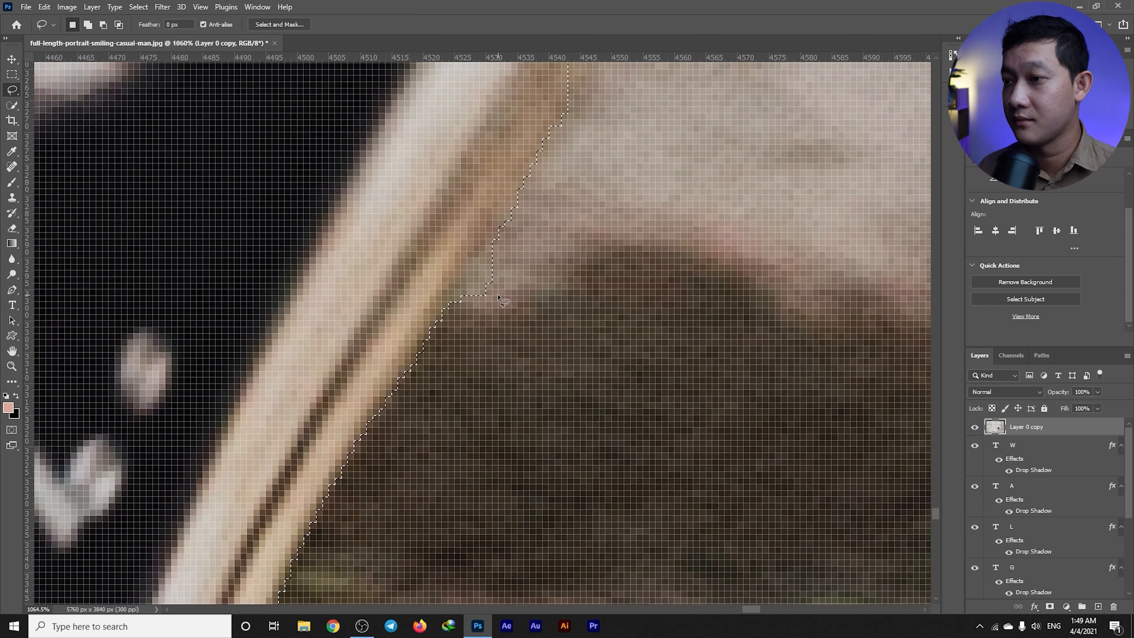
scroll(499, 297, down, 3)
scroll(384, 384, up, 2)
mouse_move(380, 392)
mouse_down()
mouse_move(417, 370)
mouse_move(402, 353)
mouse_move(386, 373)
mouse_move(442, 355)
mouse_move(464, 319)
mouse_move(466, 271)
mouse_move(424, 329)
mouse_move(435, 367)
mouse_up()
scroll(447, 353, up, 2)
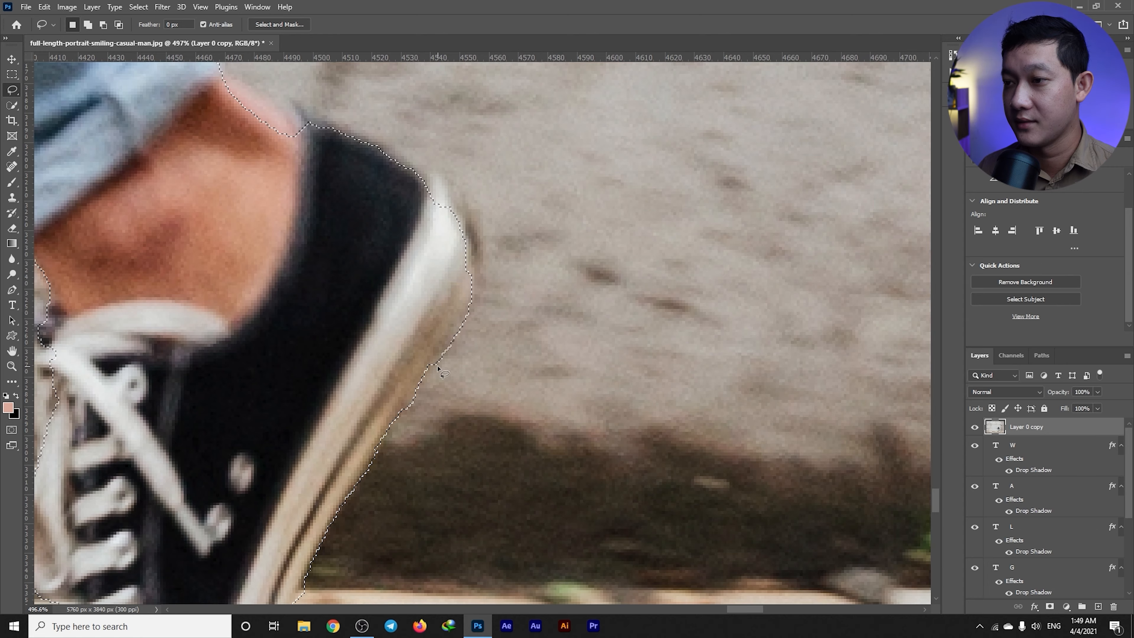
Add the missed skin at the back of the rear ankle, between the jeans cuff and the heel, to the selection
scroll(321, 234, up, 2)
scroll(189, 126, down, 3)
drag(179, 106, 221, 117)
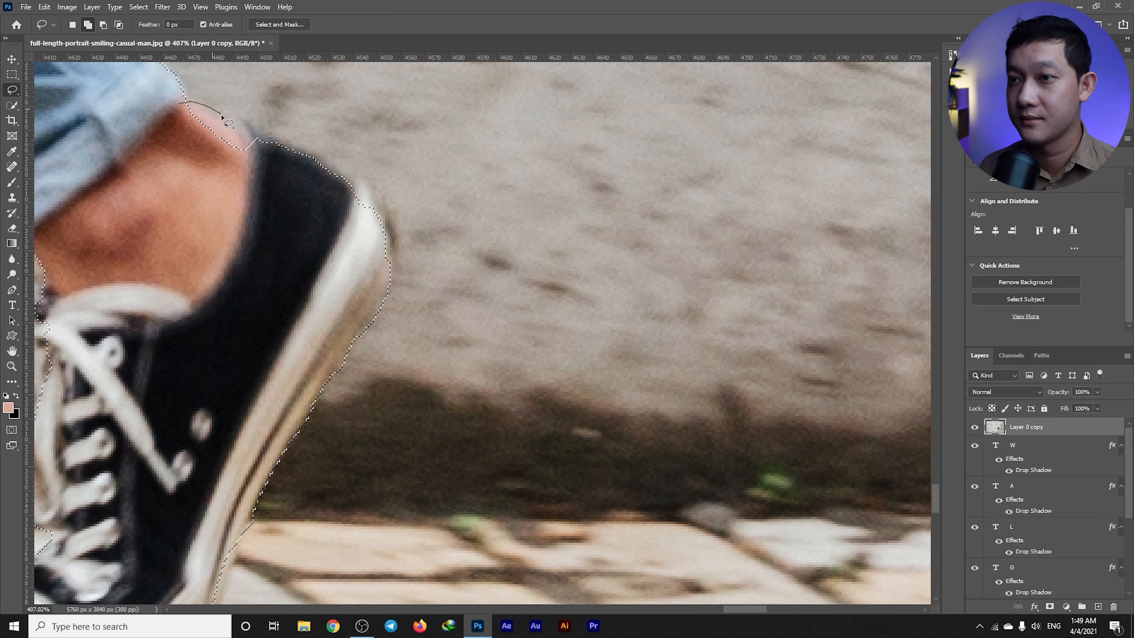
scroll(213, 158, down, 5)
drag(212, 158, 237, 152)
scroll(219, 157, up, 6)
drag(234, 256, 198, 250)
Subtract the three background gaps between the fingers of the man's hand from the selection with the Lasso tool
scroll(197, 253, down, 10)
drag(353, 308, 714, 460)
scroll(506, 225, up, 9)
key(alt)
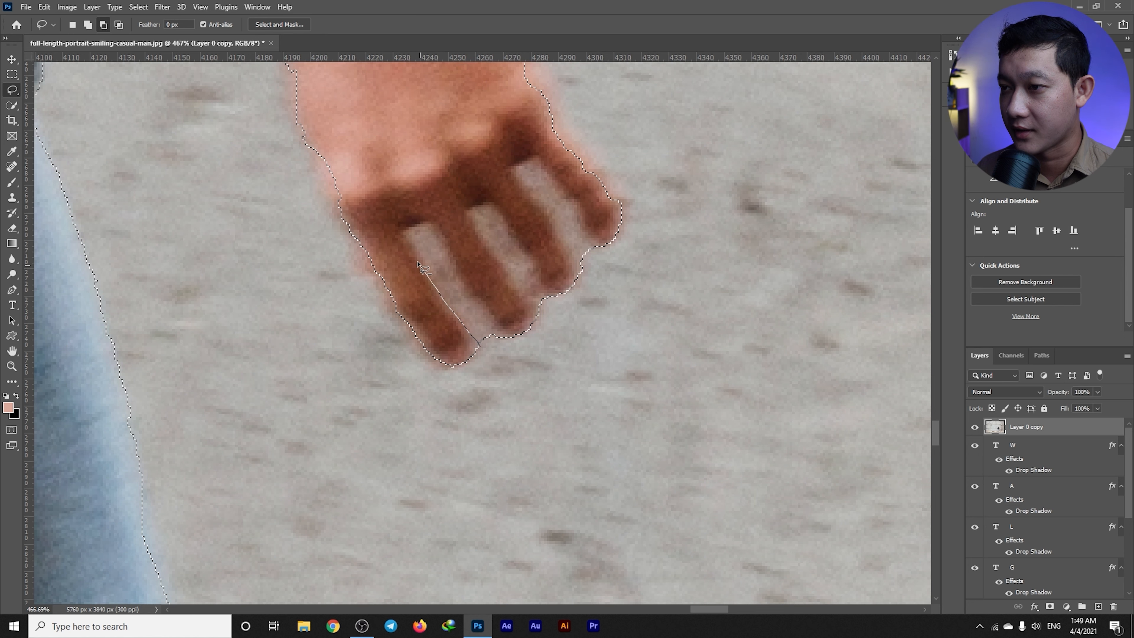
drag(506, 337, 508, 336)
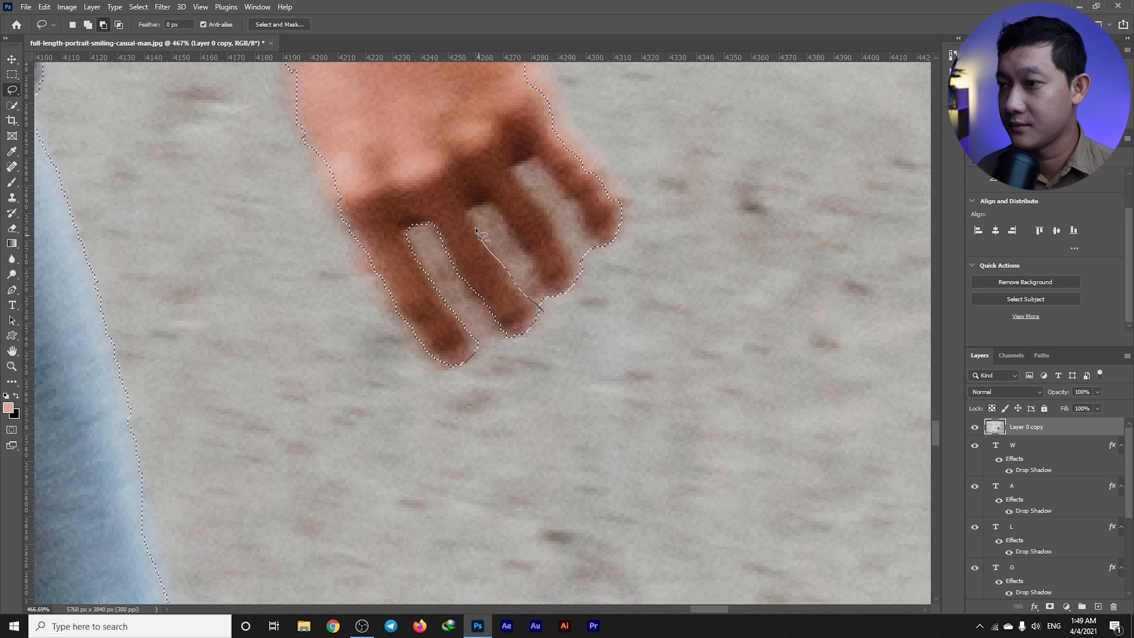
mouse_move(537, 280)
mouse_down()
mouse_move(541, 307)
mouse_move(480, 217)
mouse_up()
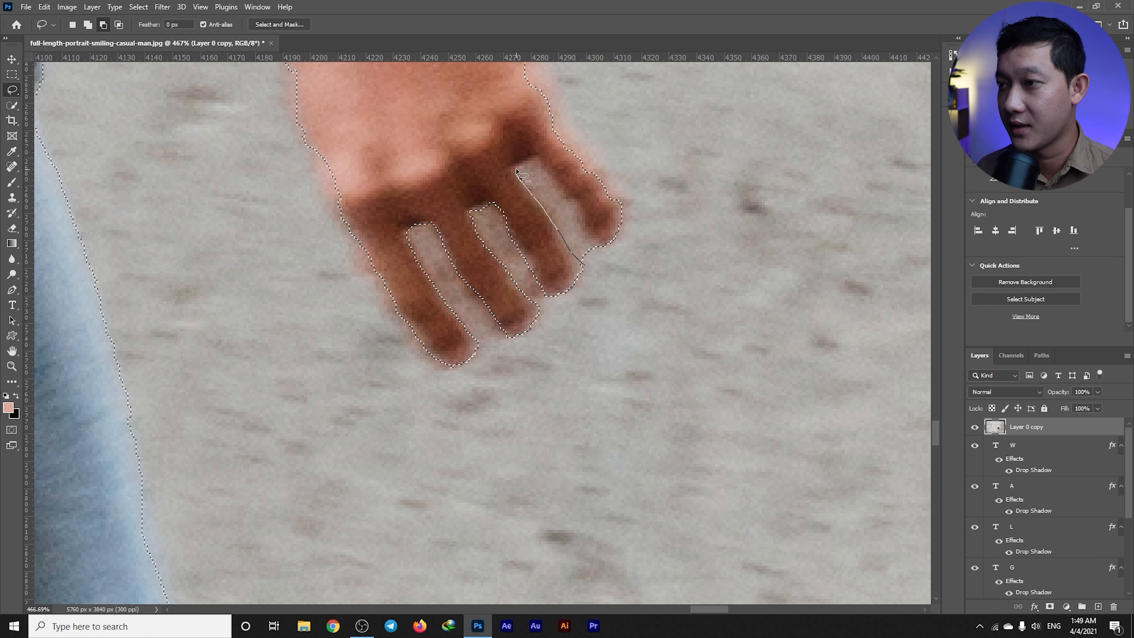
drag(553, 183, 580, 261)
scroll(554, 187, down, 10)
Add the missed edge of the hand from the wrist down to the little finger to the selection
scroll(481, 175, up, 10)
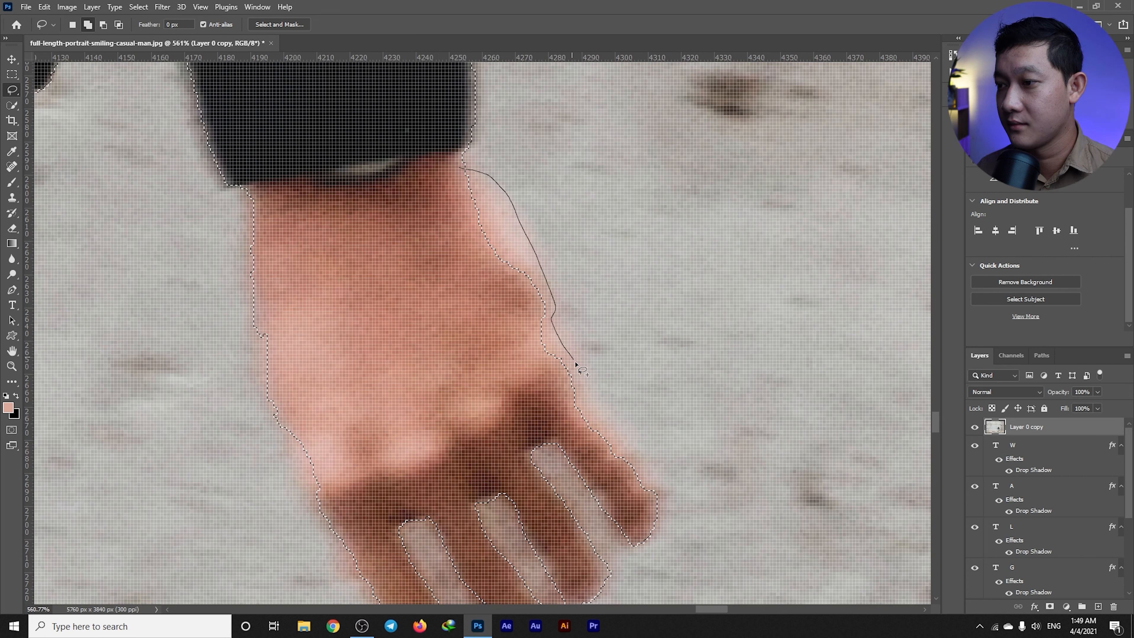
drag(660, 530, 660, 531)
mouse_move(465, 187)
mouse_down()
mouse_move(485, 202)
mouse_move(464, 189)
mouse_up()
scroll(464, 192, down, 4)
Add the missed skin on the body-facing edge of the wrist and hand to the selection with the Lasso tool
scroll(350, 387, up, 5)
mouse_move(382, 309)
mouse_down()
mouse_move(343, 378)
mouse_move(392, 421)
mouse_up()
scroll(315, 179, up, 3)
drag(320, 167, 308, 192)
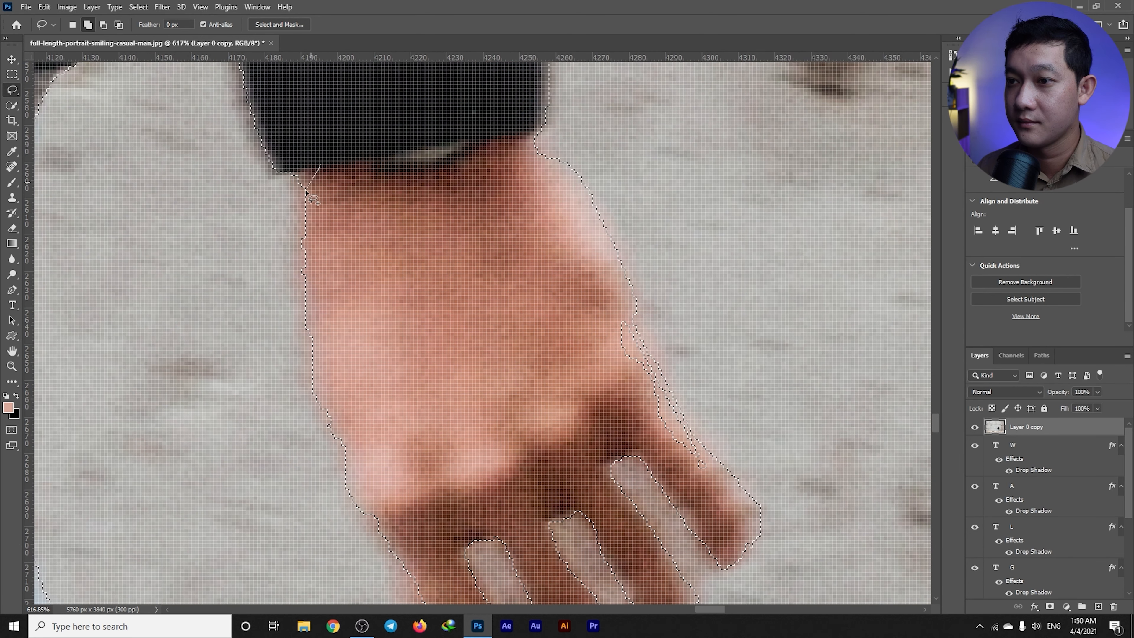
drag(305, 346, 304, 347)
scroll(304, 347, down, 10)
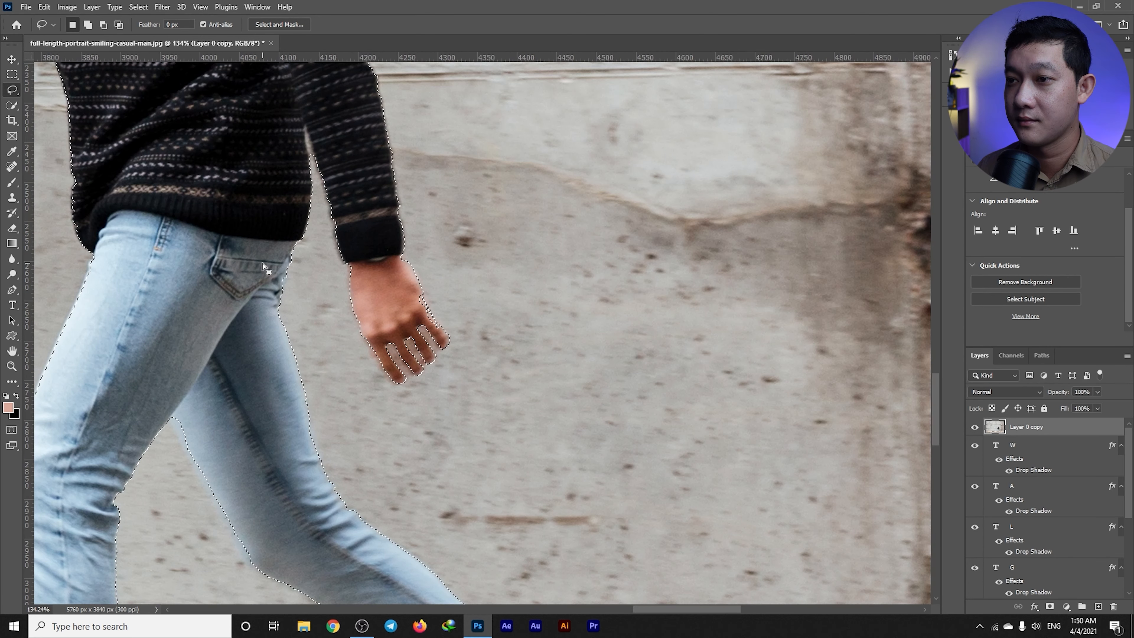
Examine the selection outline around the sleeve, hands, head and face for missed or surplus areas
scroll(282, 243, down, 2)
scroll(277, 223, up, 7)
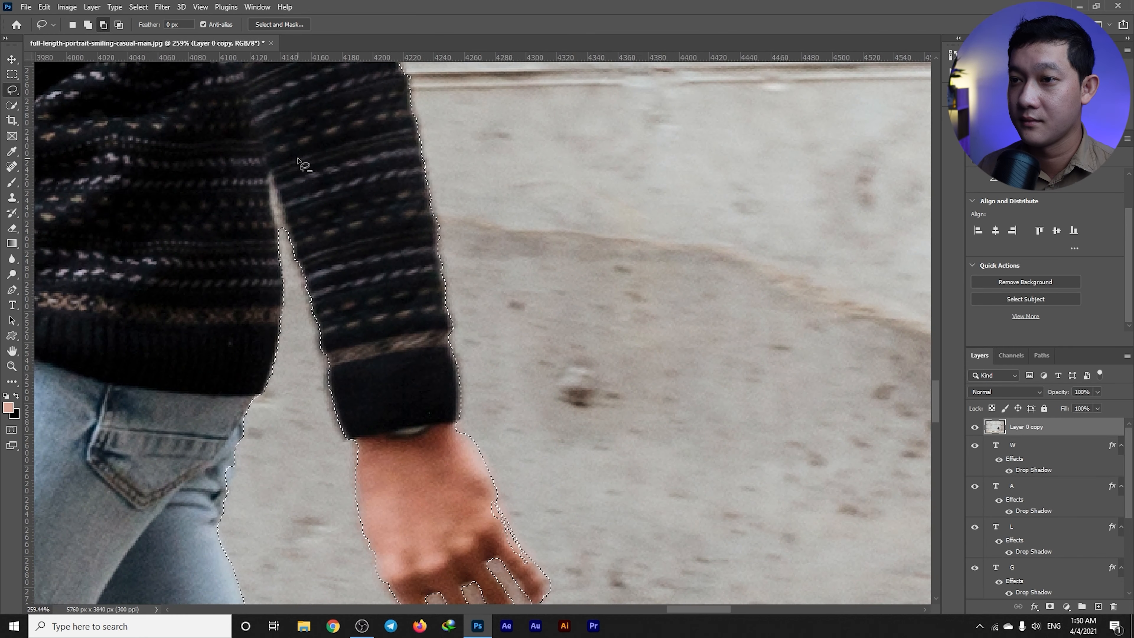
scroll(268, 196, down, 14)
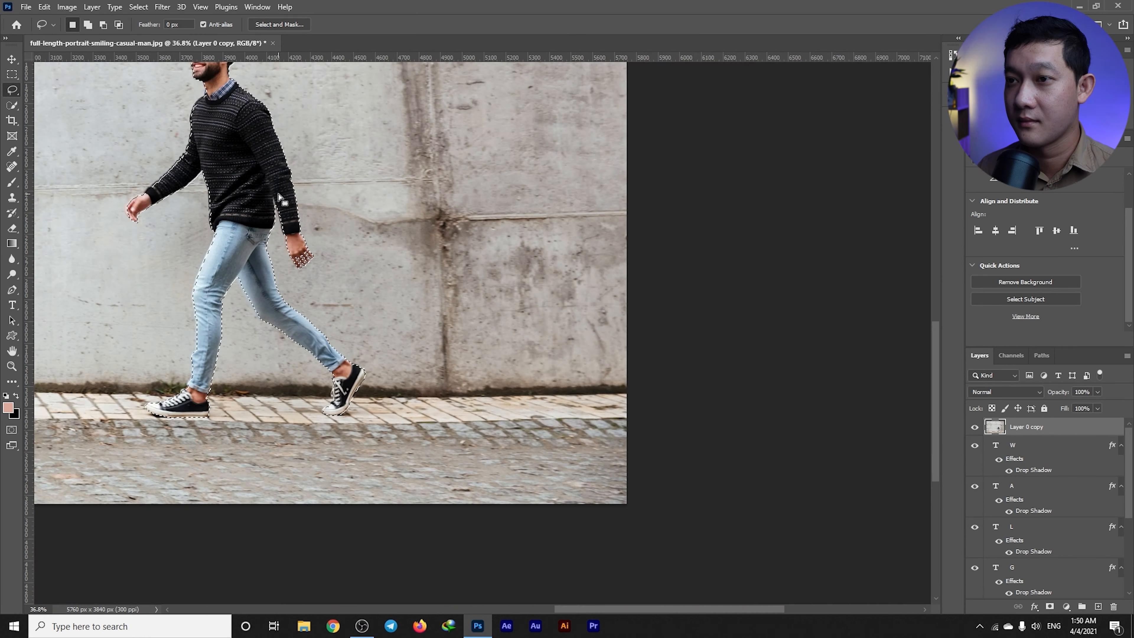
scroll(588, 297, up, 10)
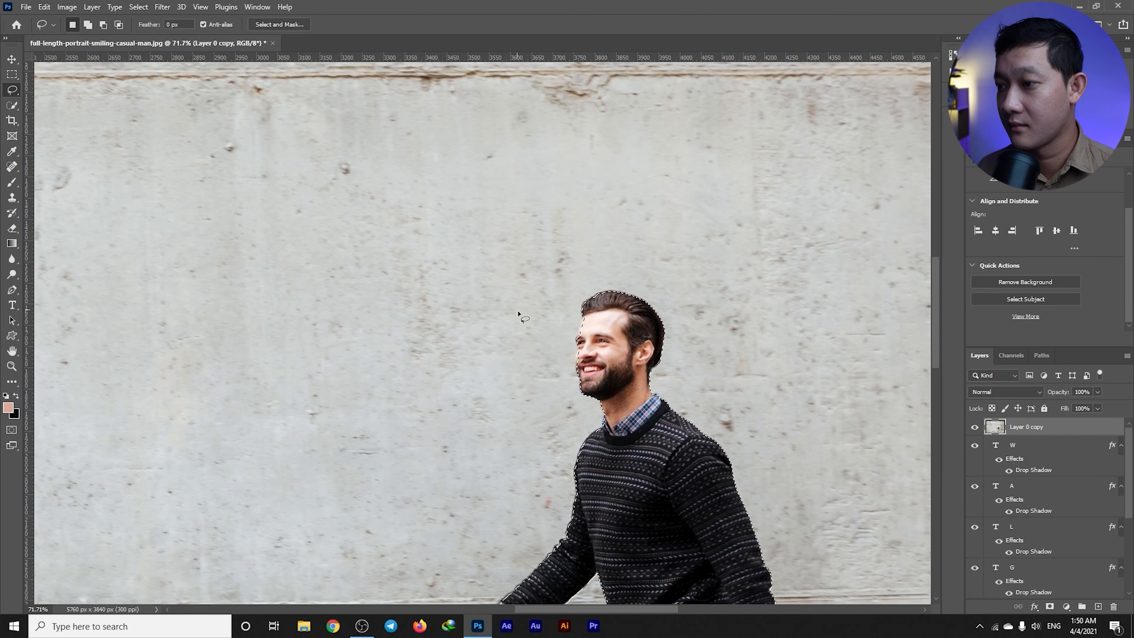
scroll(588, 308, down, 10)
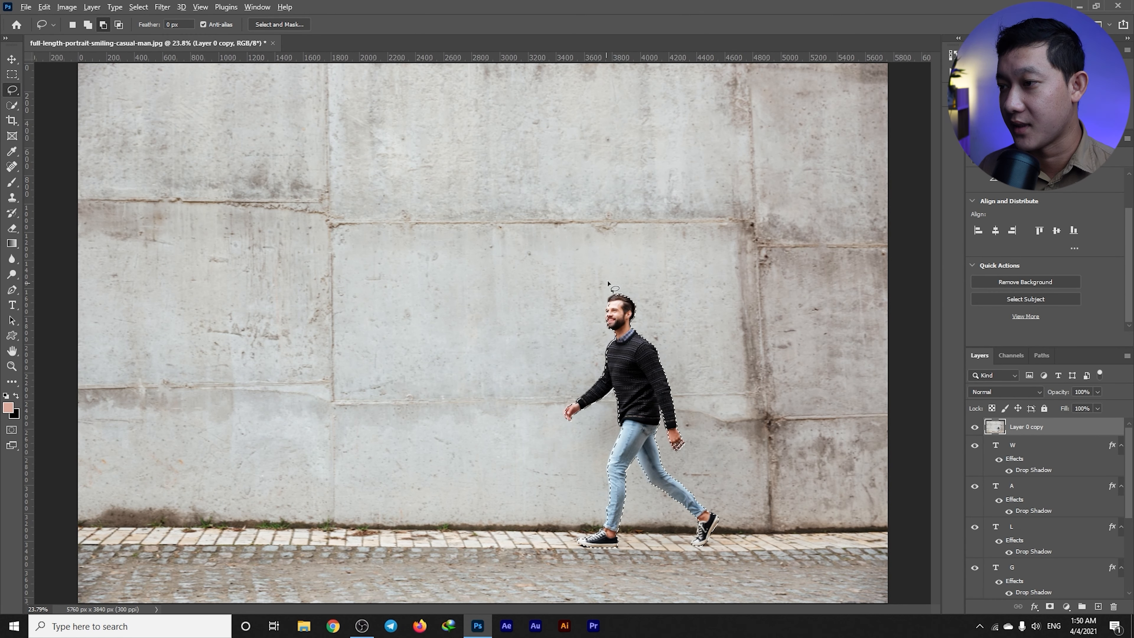
scroll(608, 284, up, 4)
scroll(575, 317, up, 6)
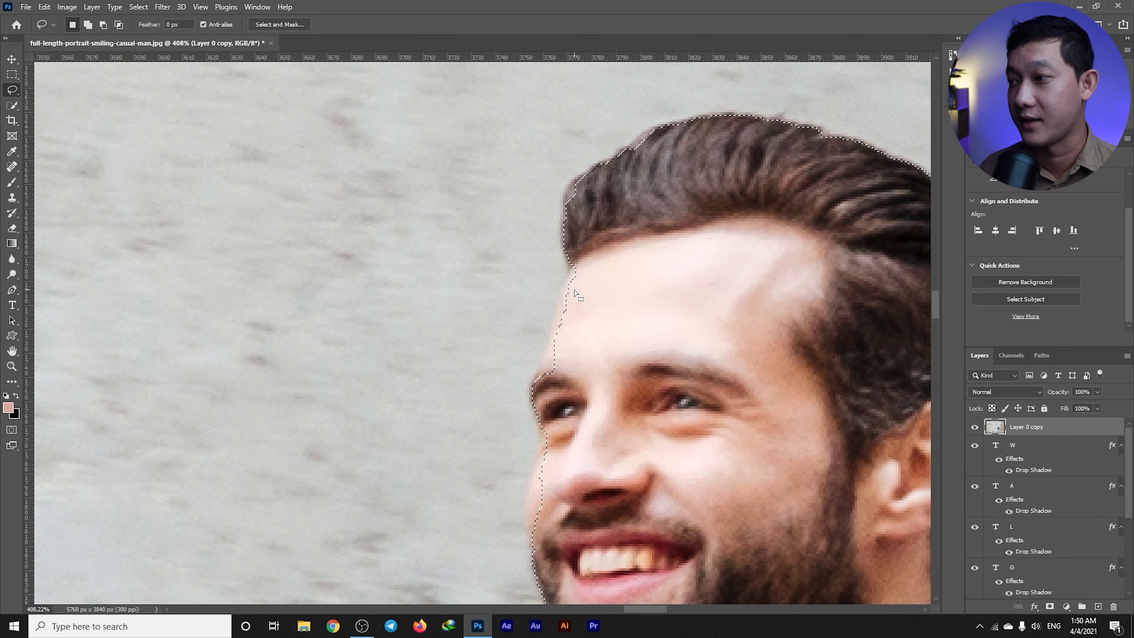
scroll(619, 397, down, 3)
scroll(671, 348, down, 2)
scroll(818, 337, down, 1)
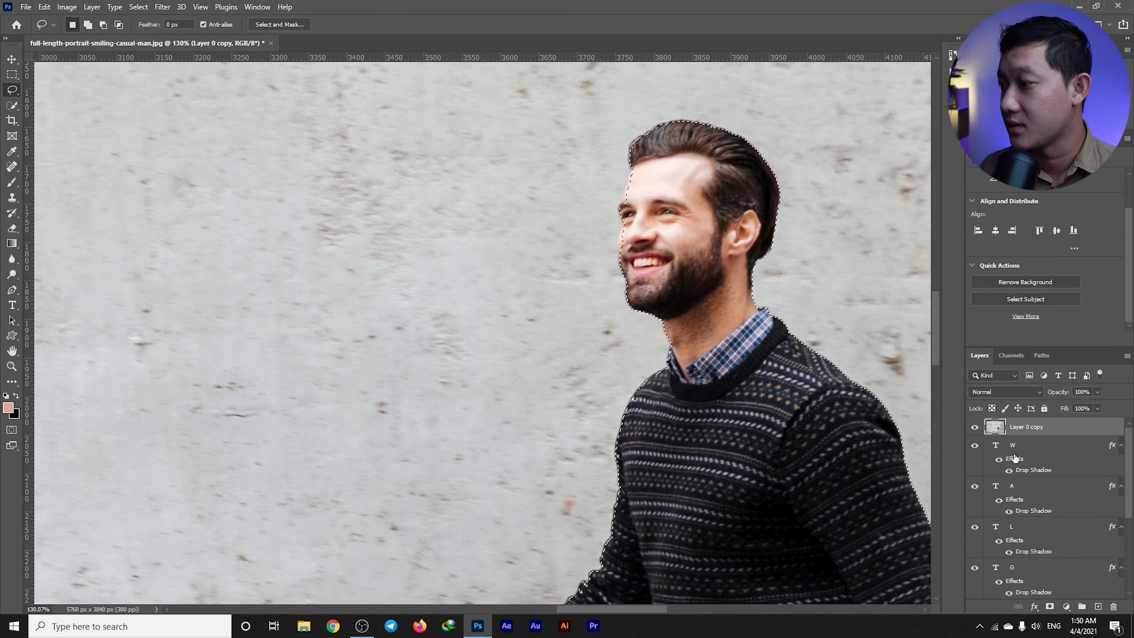
Add a layer mask to Layer 0 copy from the selection so the man stands in front of the letters
click(1050, 607)
scroll(739, 530, down, 8)
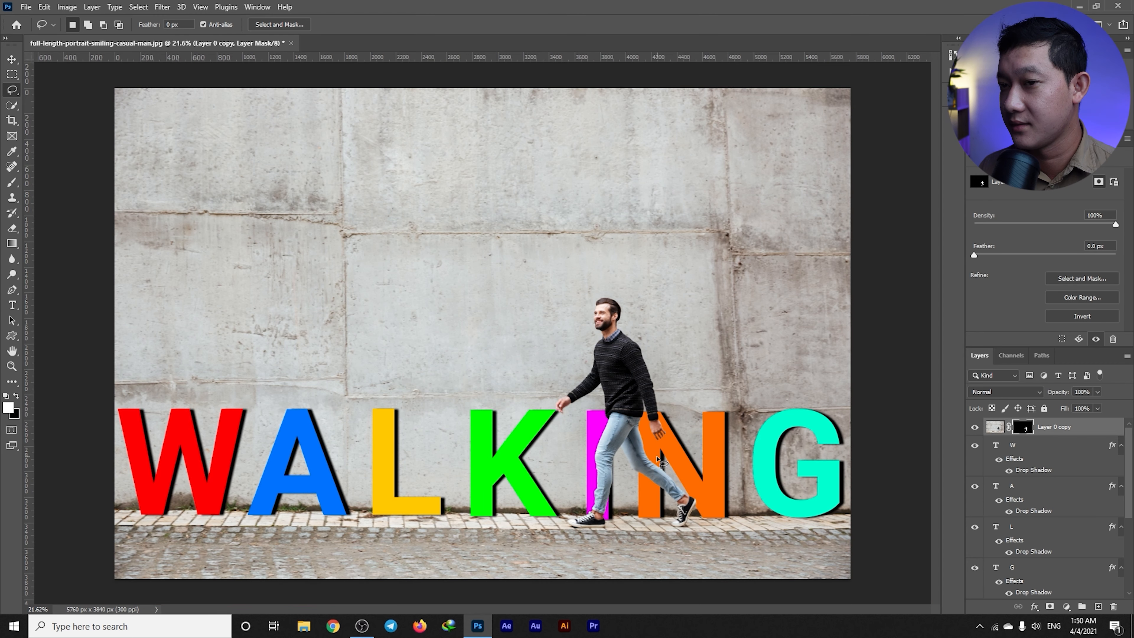
Activate the Move tool and unlink the layer mask from the Layer 0 copy image
click(13, 60)
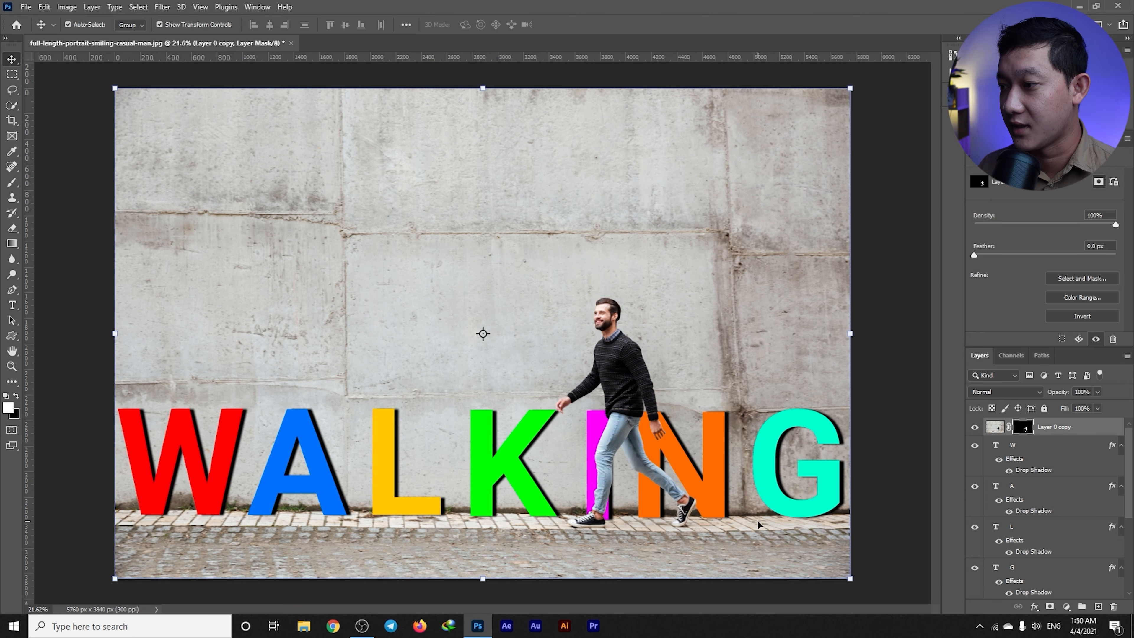
scroll(692, 456, up, 4)
scroll(692, 460, down, 4)
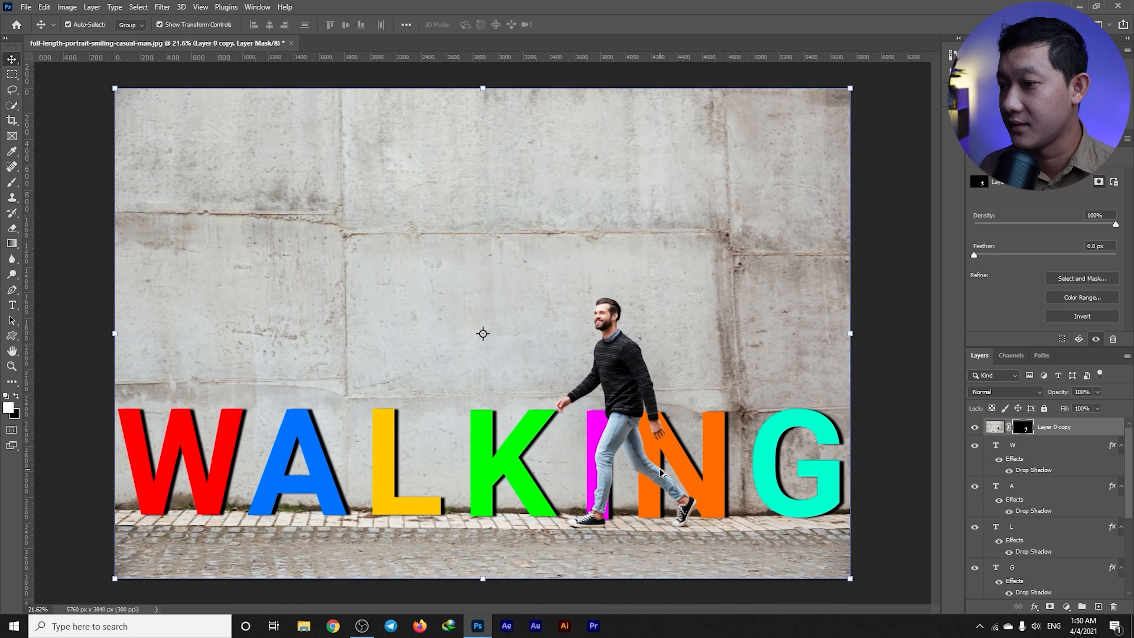
scroll(641, 439, up, 2)
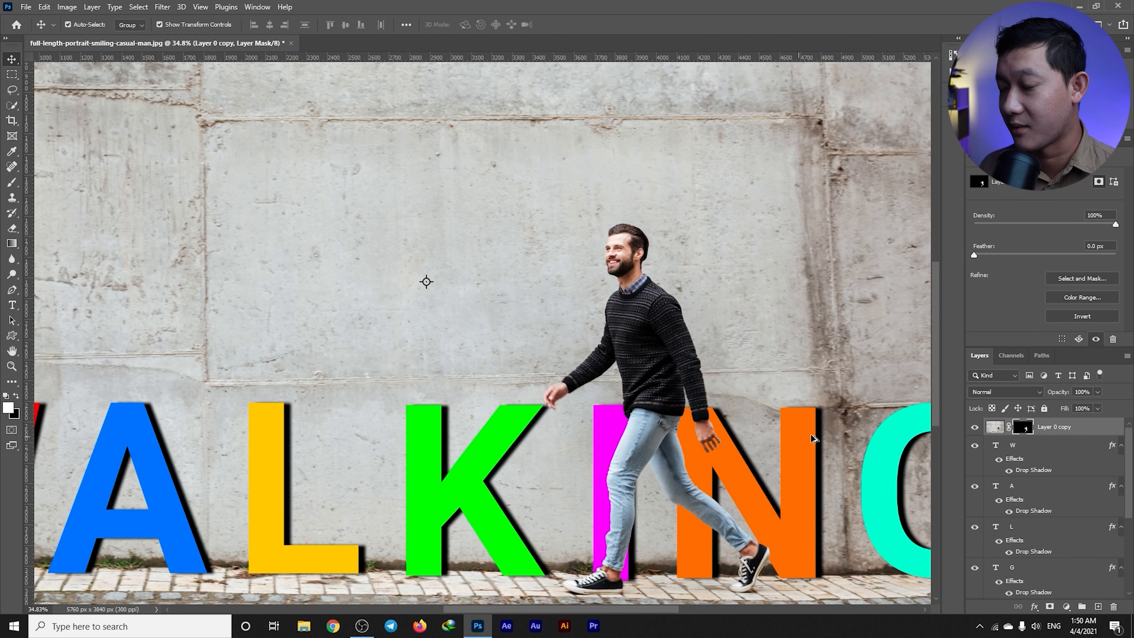
scroll(794, 481, up, 1)
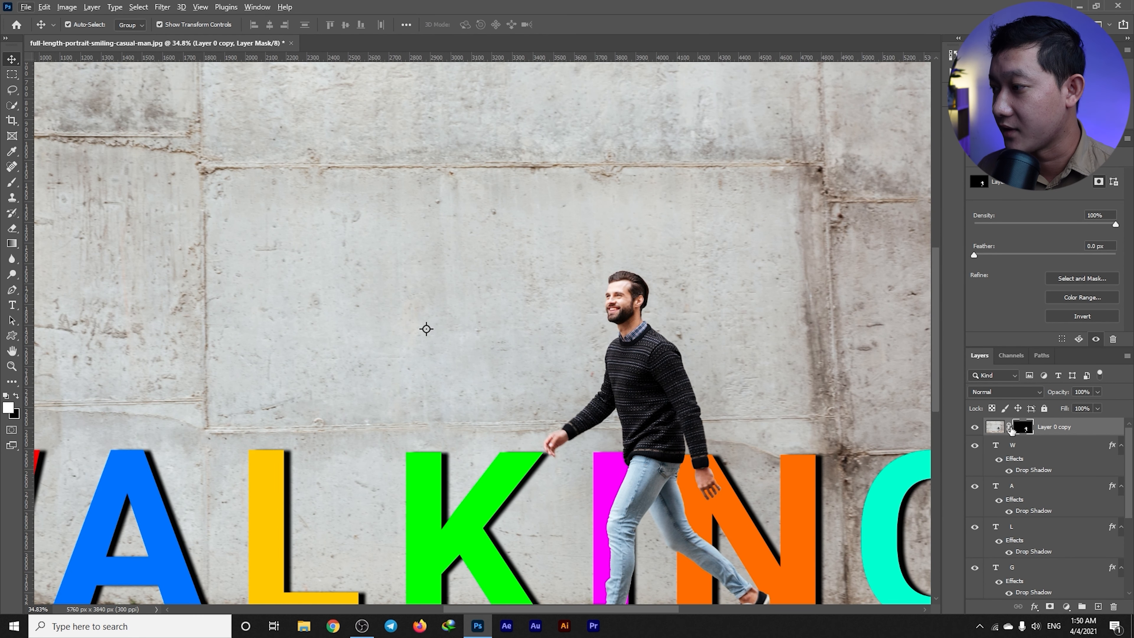
scroll(764, 398, down, 2)
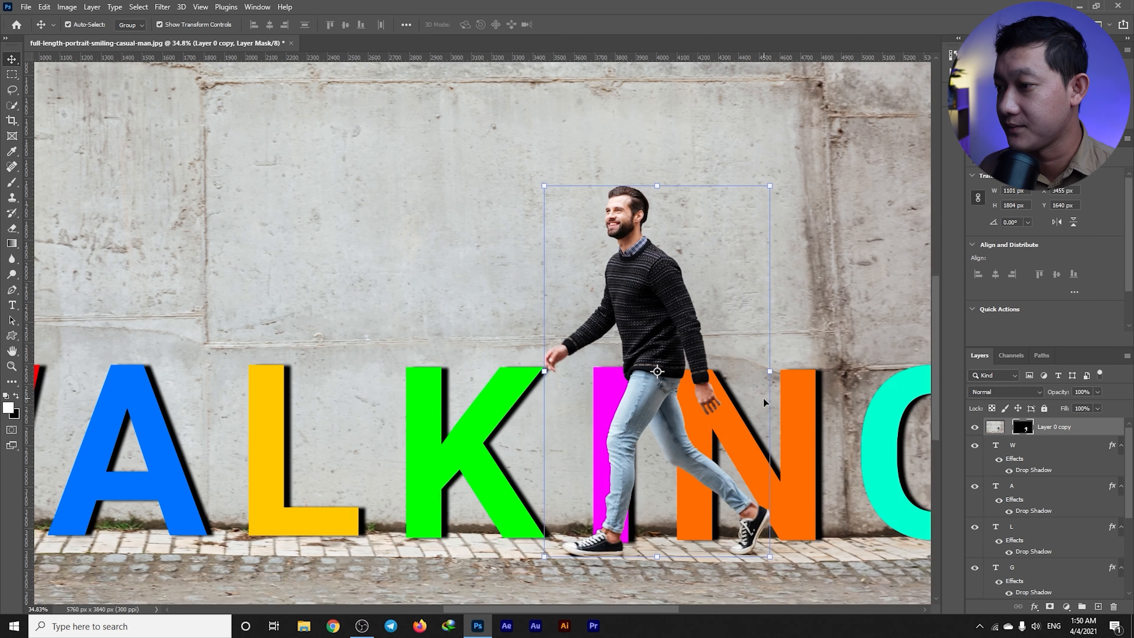
Target the layer mask of Layer 0 copy and activate the Brush tool with a white (ffffff) foreground colour
scroll(662, 172, up, 5)
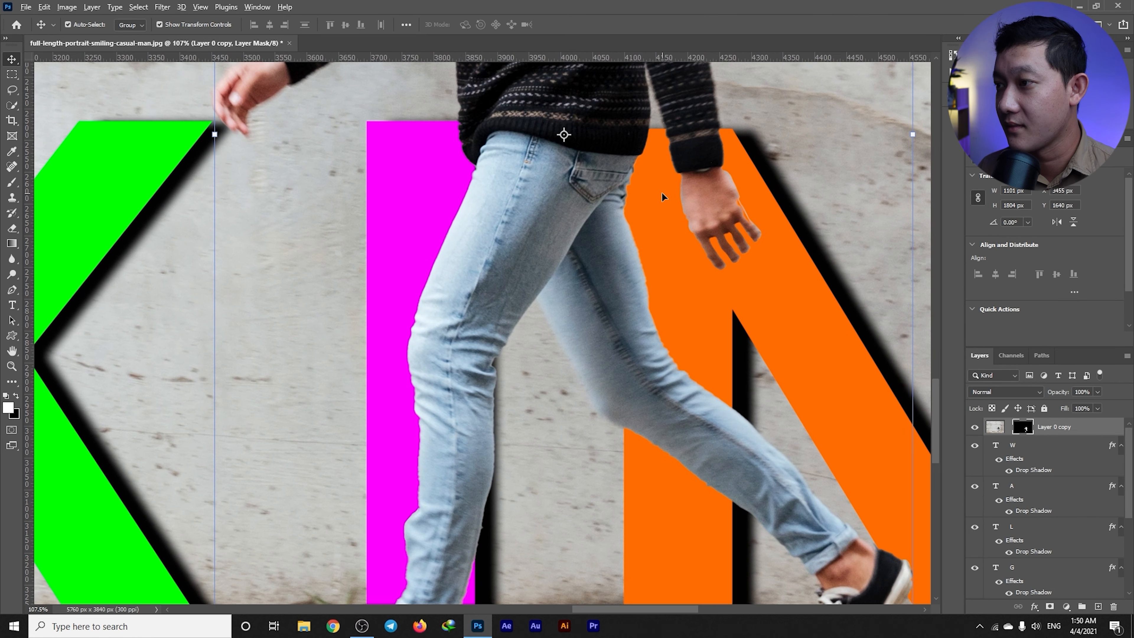
scroll(662, 196, up, 8)
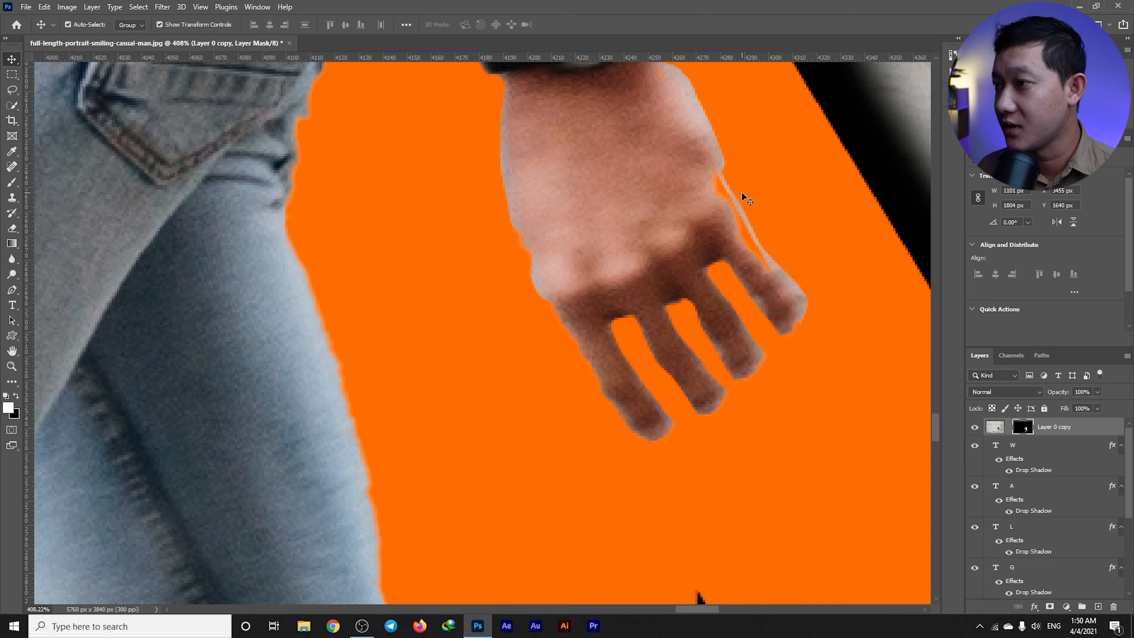
scroll(741, 192, up, 2)
scroll(728, 186, down, 3)
scroll(699, 208, down, 6)
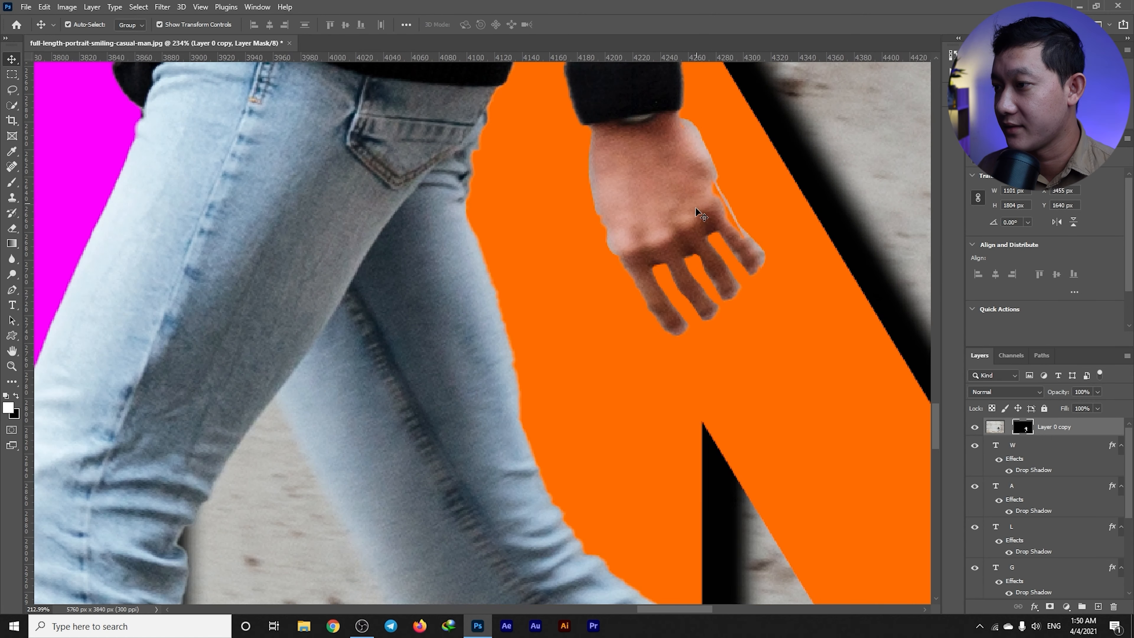
scroll(426, 241, down, 2)
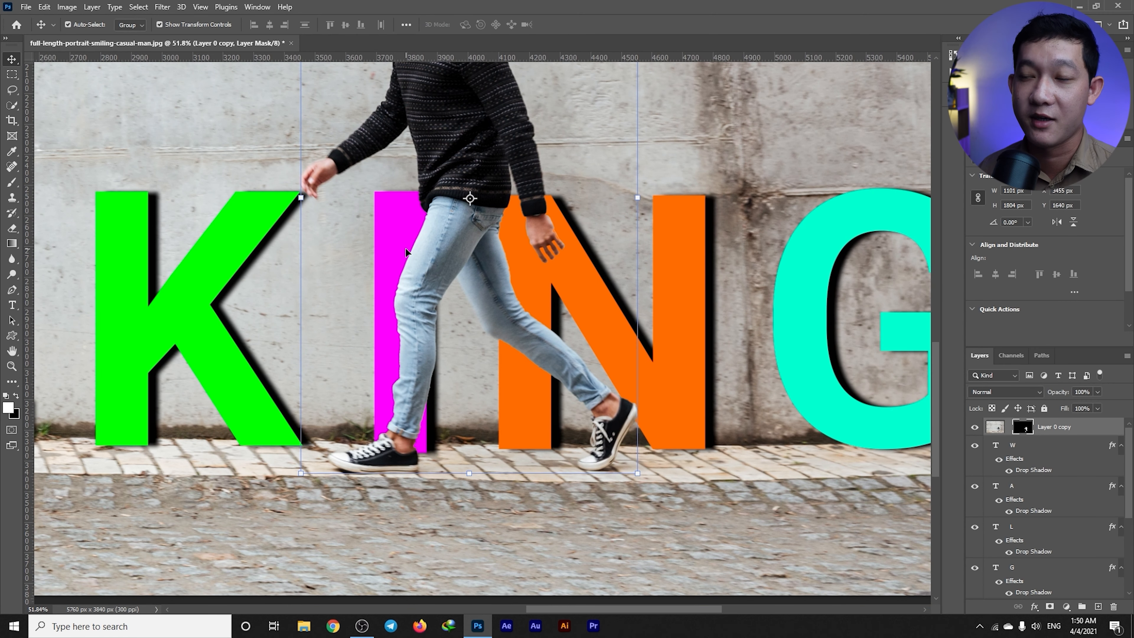
click(1020, 426)
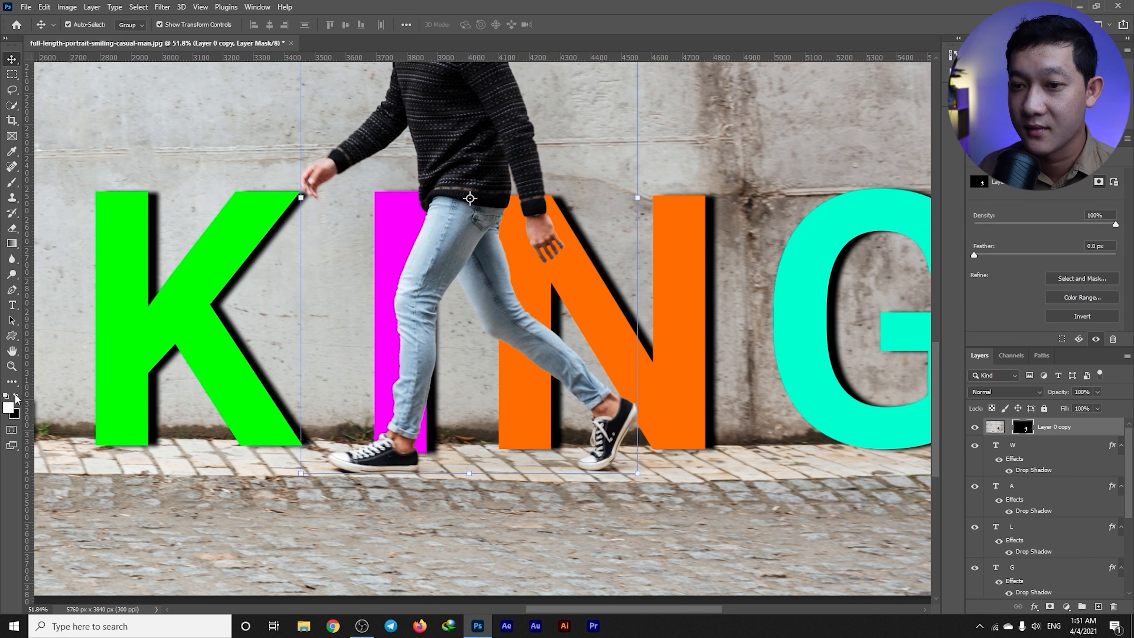
click(7, 407)
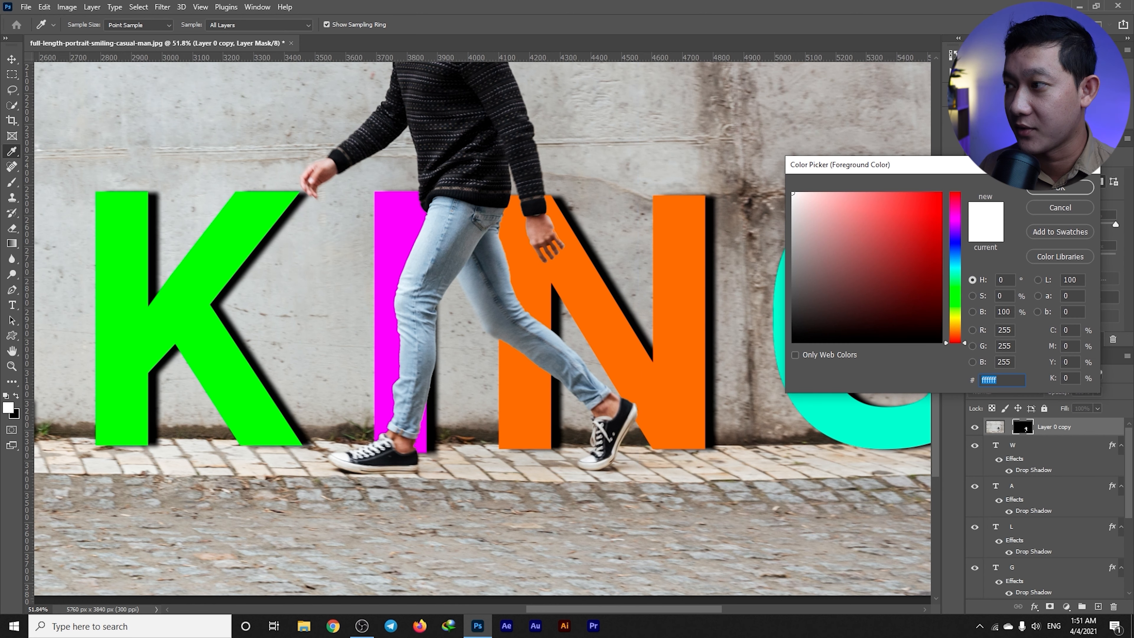
key(Return)
click(11, 184)
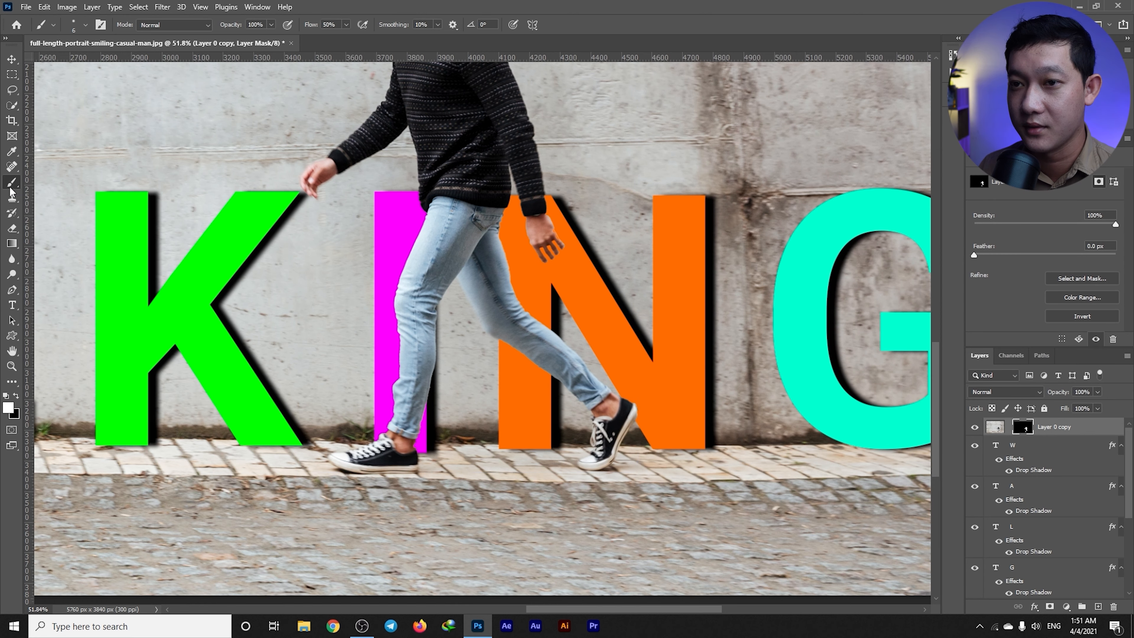
Set the brush size to 10 px and paint on the mask to fill the gap along the hand's edge above the little finger
scroll(620, 231, up, 3)
click(73, 26)
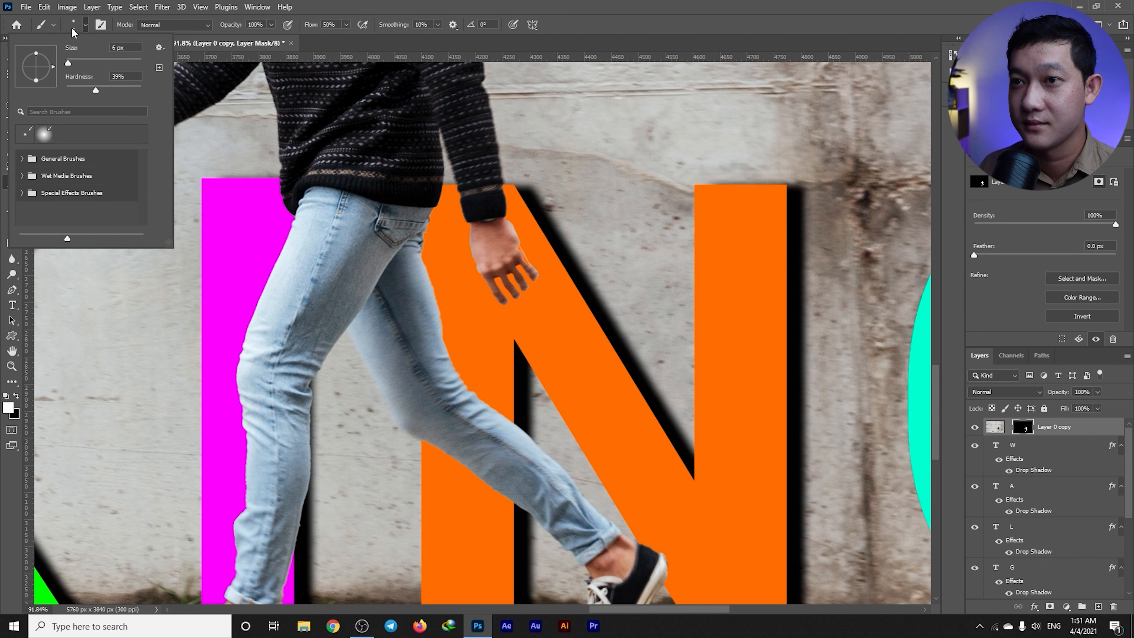
drag(65, 63, 69, 68)
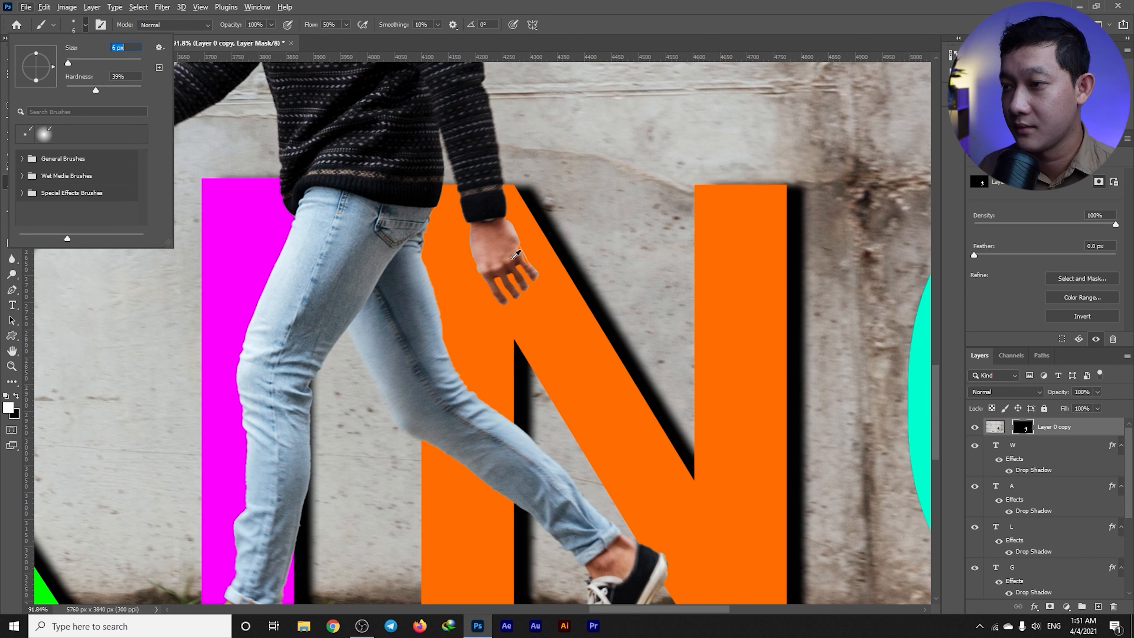
key(Down)
text(10)
key(Return)
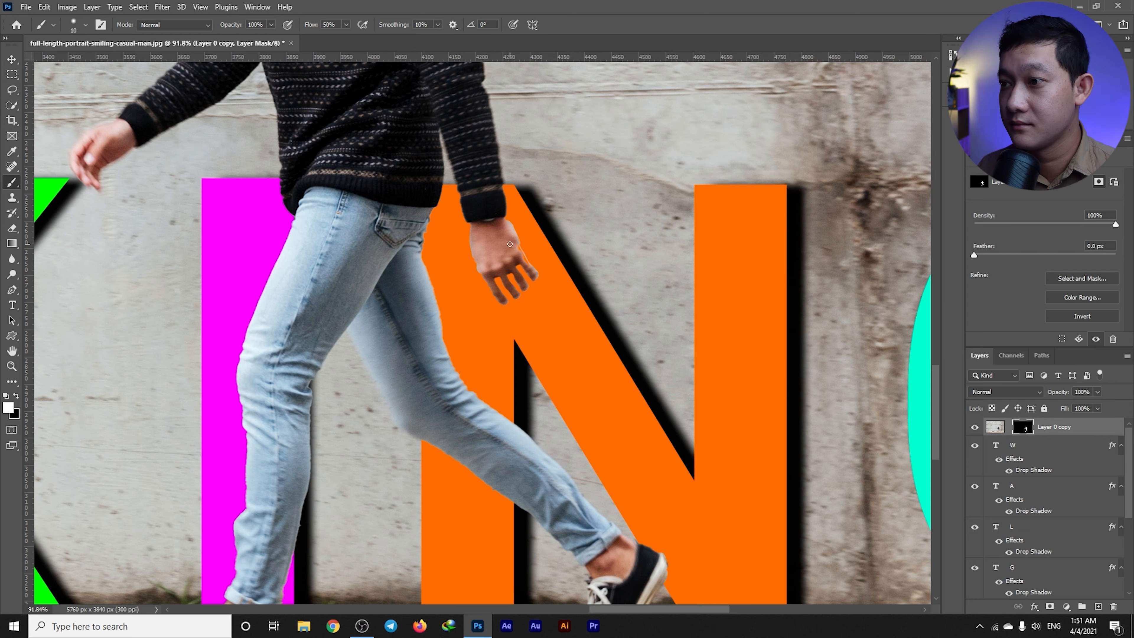
scroll(509, 244, up, 6)
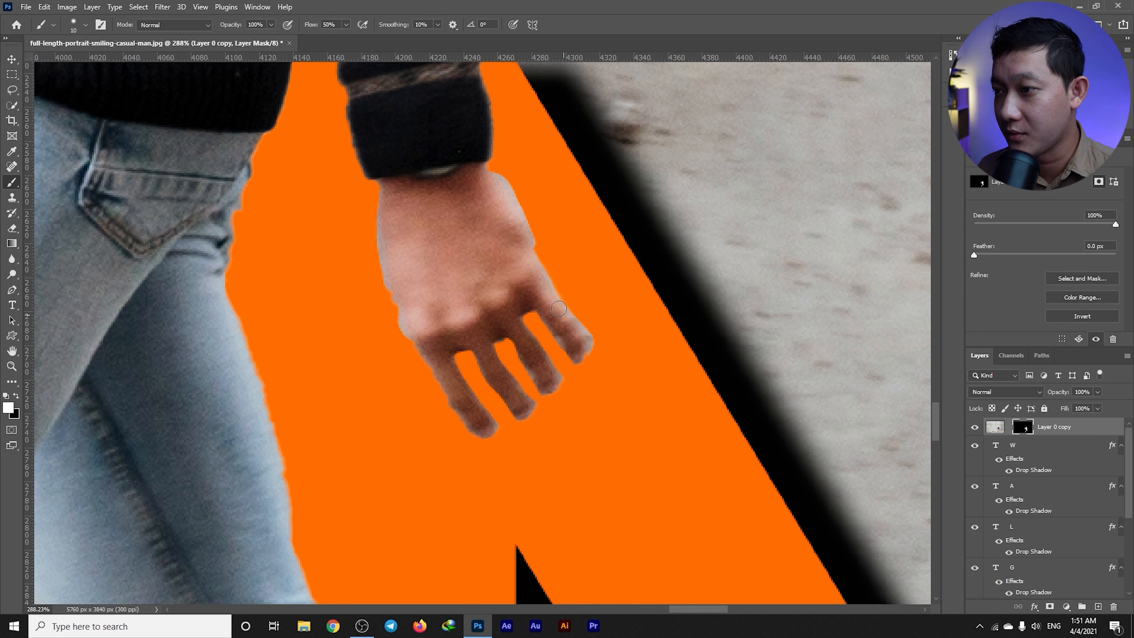
Undo the stray stroke drawn away from the hand, and smooth the hand's edges by painting white on the mask
drag(543, 284, 632, 182)
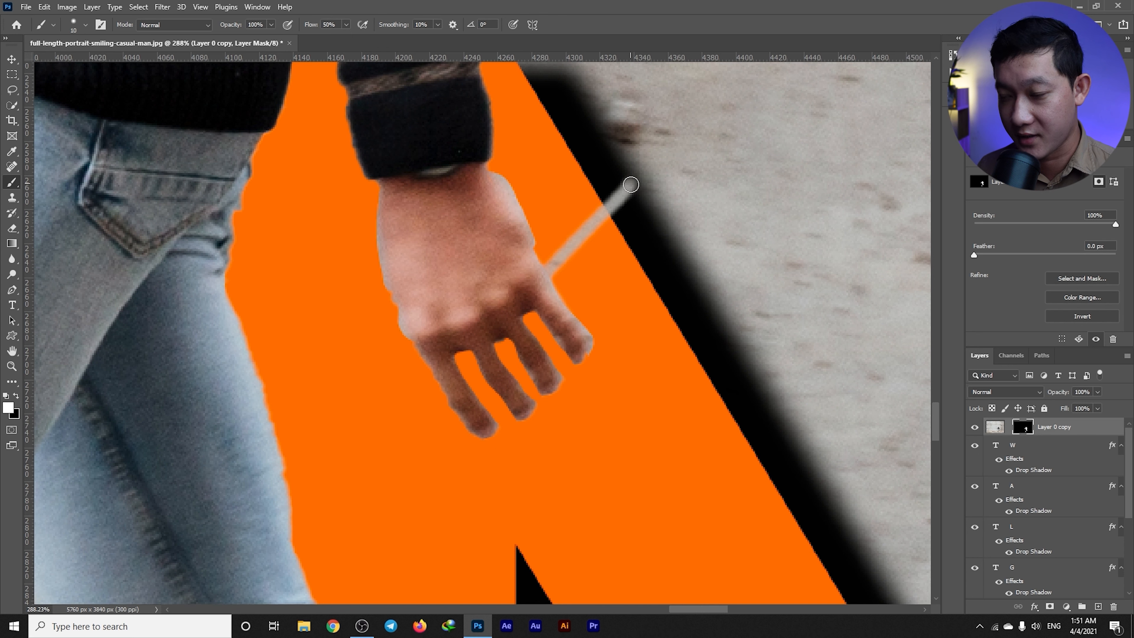
key(ctrl+z)
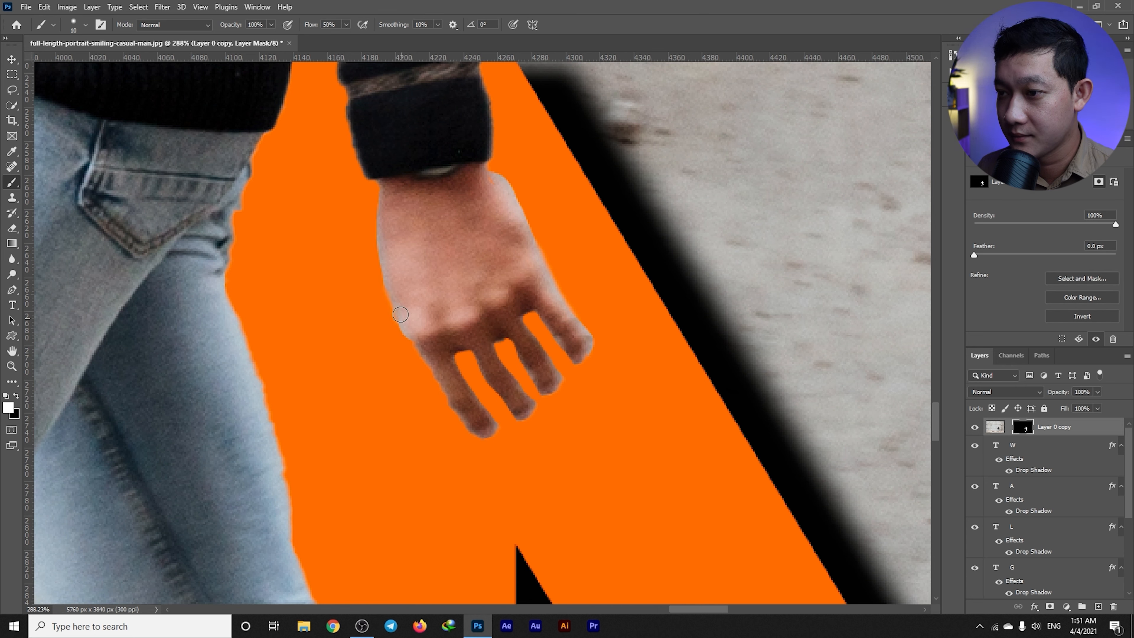
scroll(402, 310, up, 2)
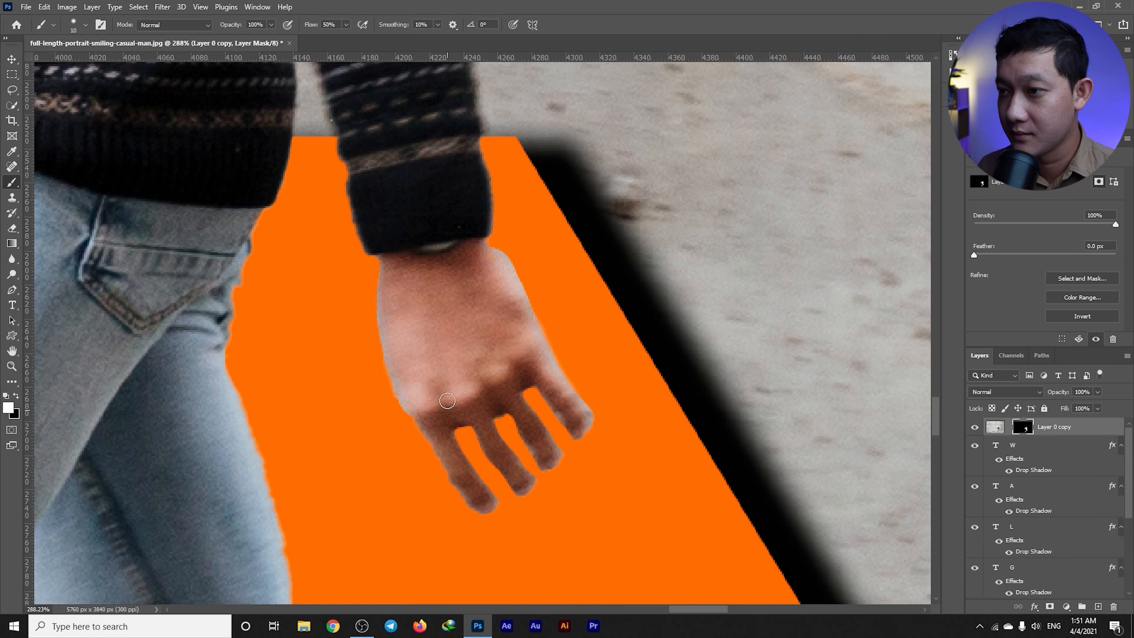
scroll(397, 339, up, 4)
scroll(393, 360, down, 1)
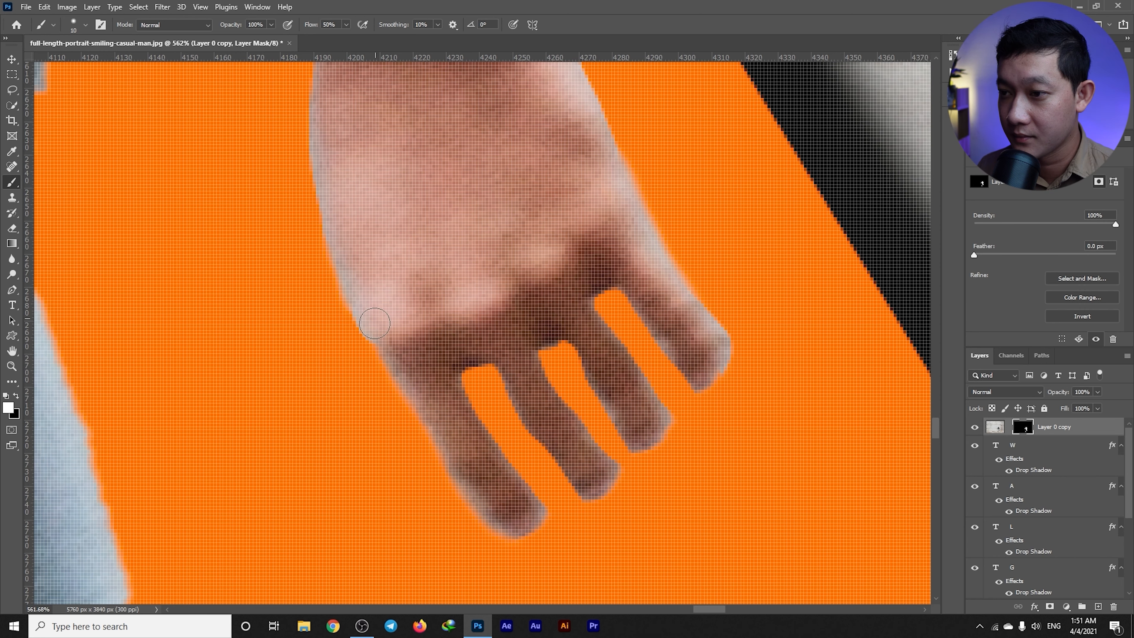
scroll(498, 347, down, 1)
scroll(497, 348, up, 1)
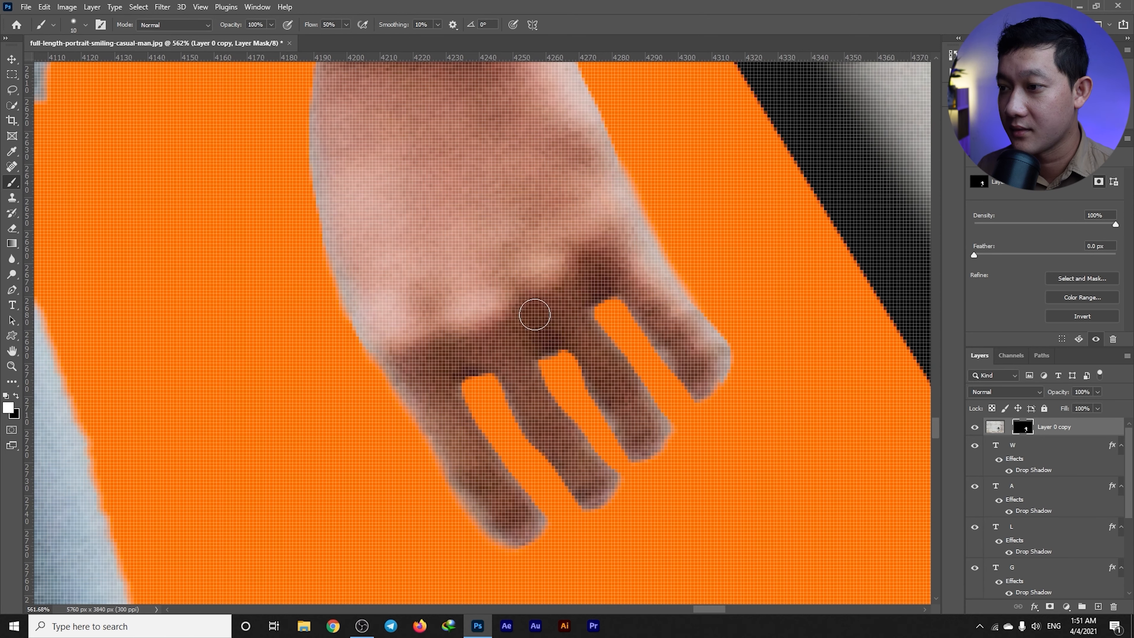
Switch the foreground colour to black and paint on the mask to clean up the finger gaps and the little finger's outer edge
click(17, 396)
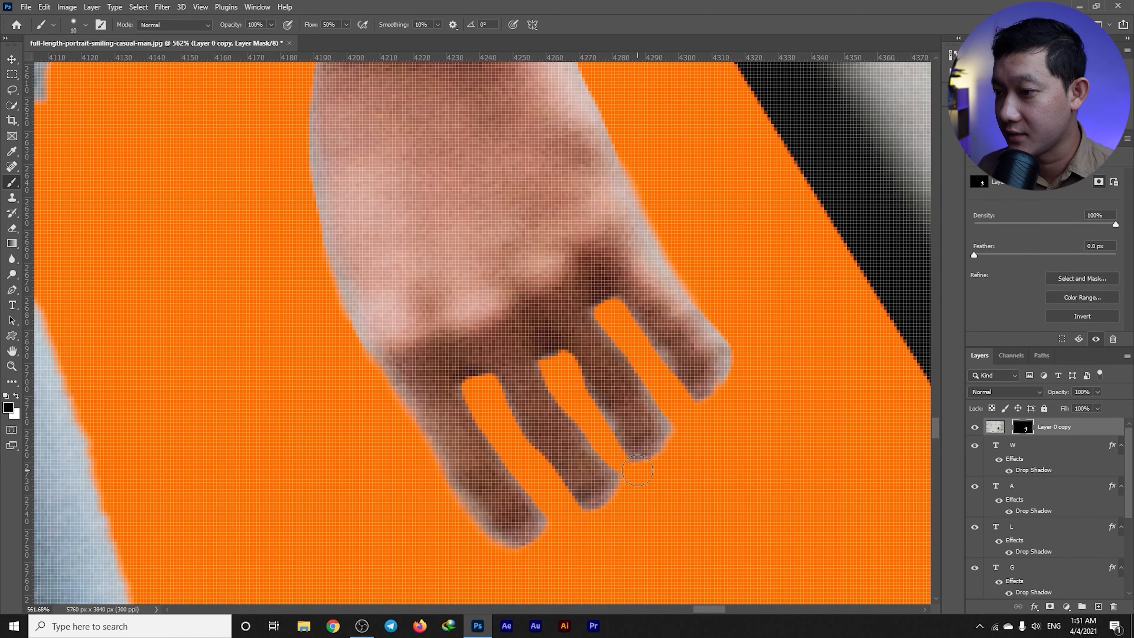
scroll(637, 470, up, 3)
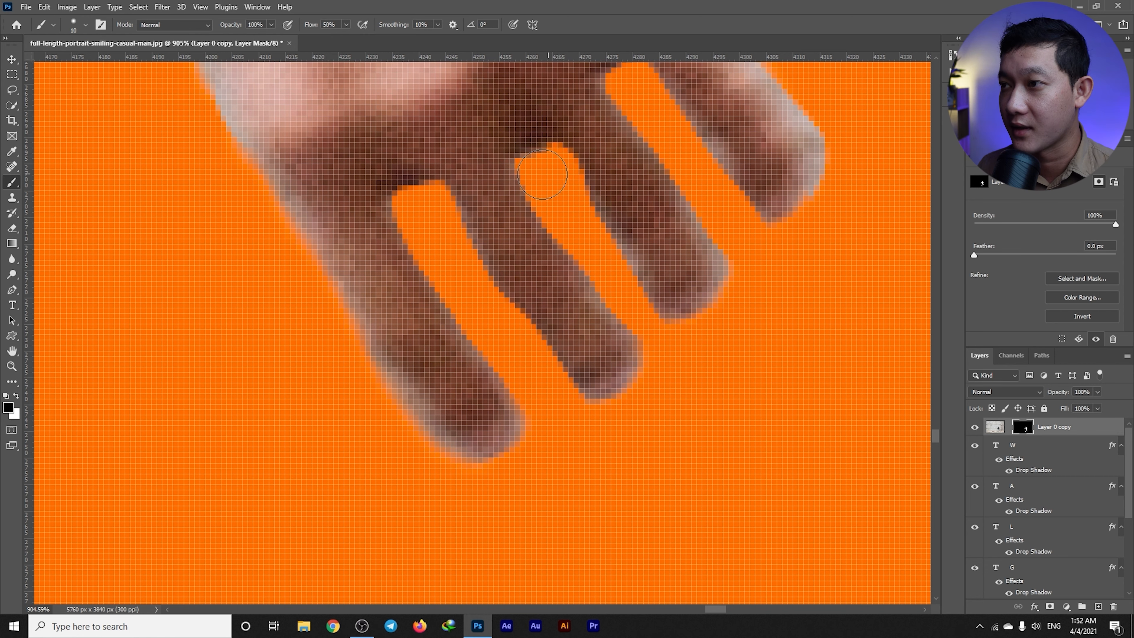
scroll(543, 175, up, 3)
drag(650, 198, 678, 240)
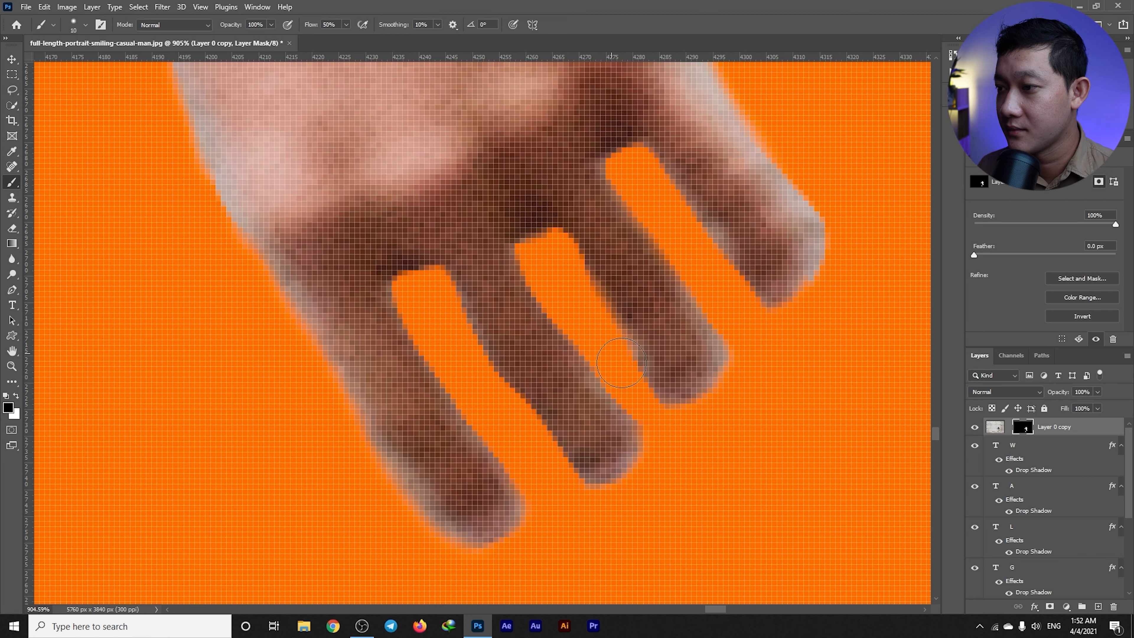
scroll(670, 393, down, 5)
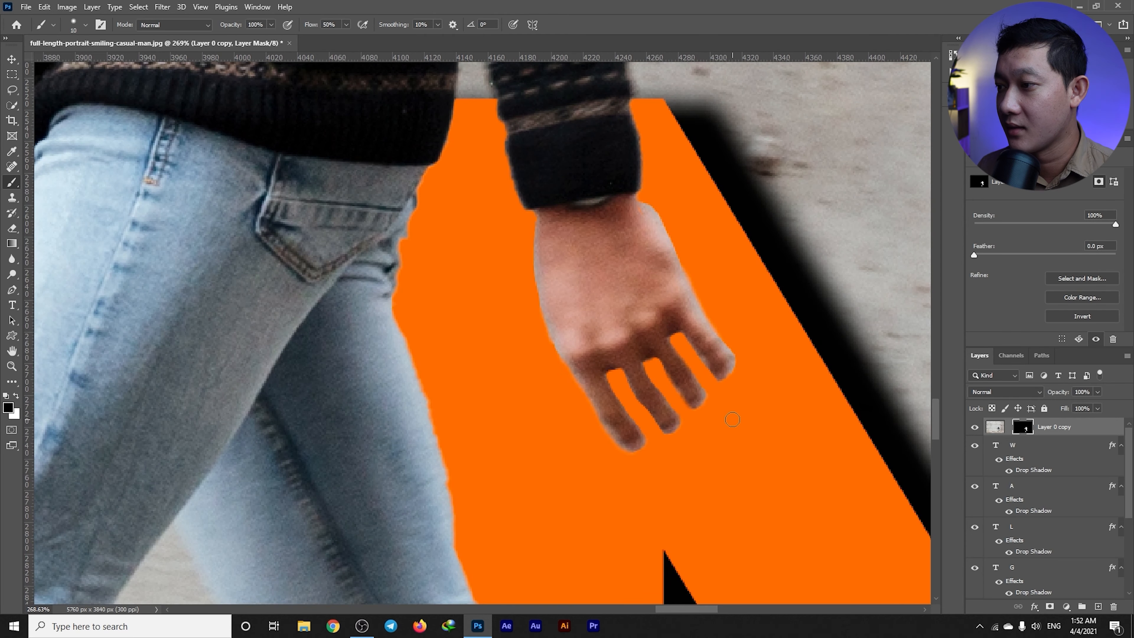
scroll(732, 419, up, 5)
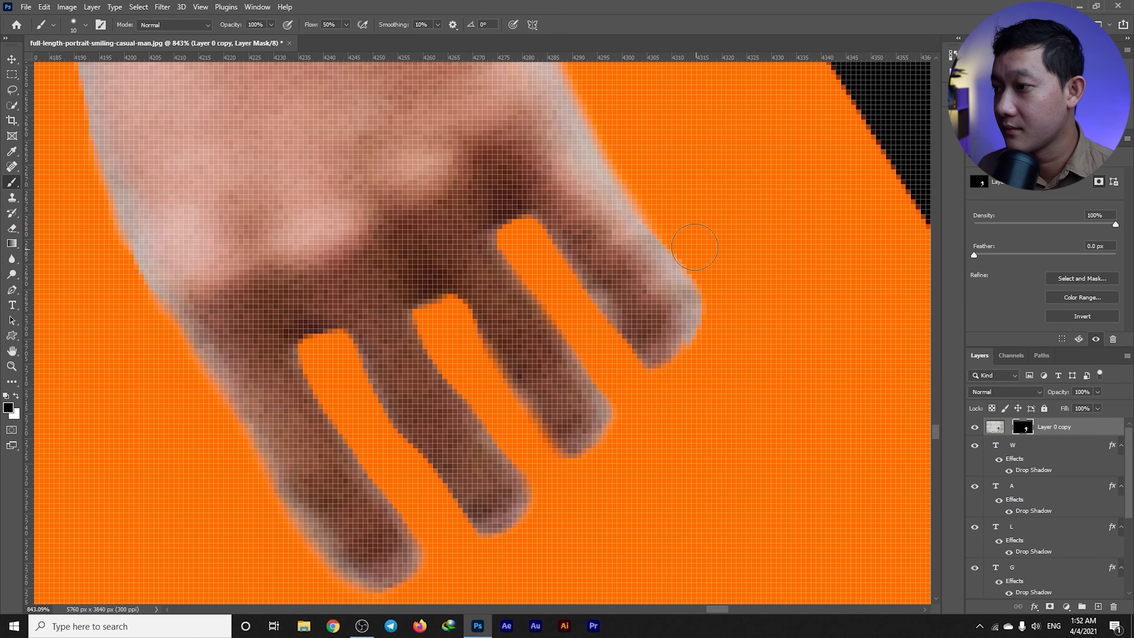
scroll(721, 285, down, 5)
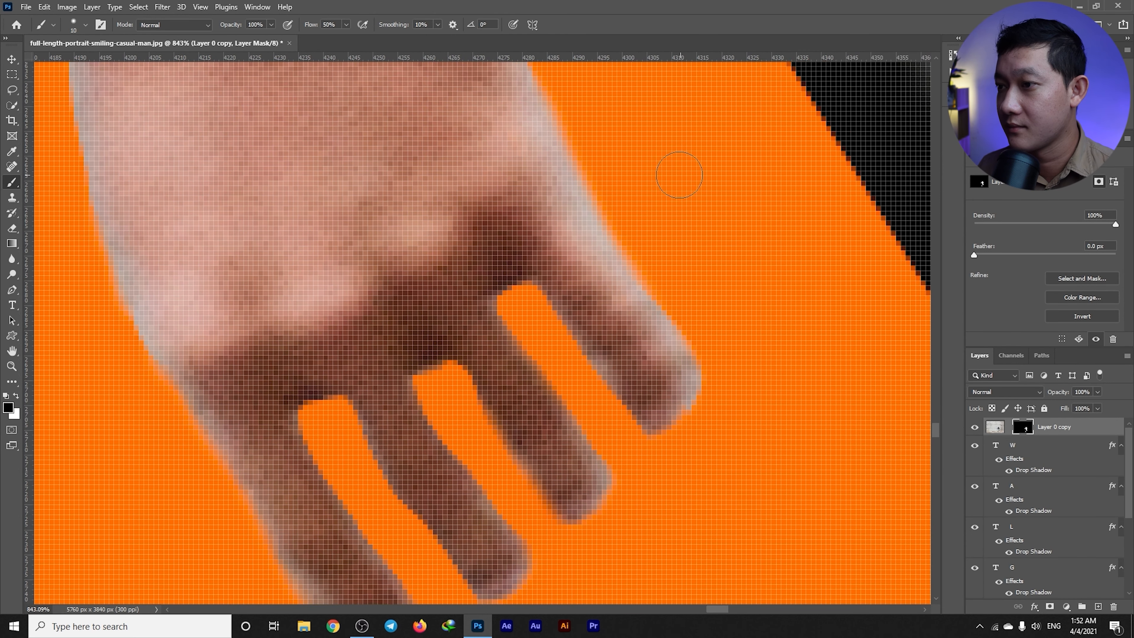
scroll(401, 117, up, 5)
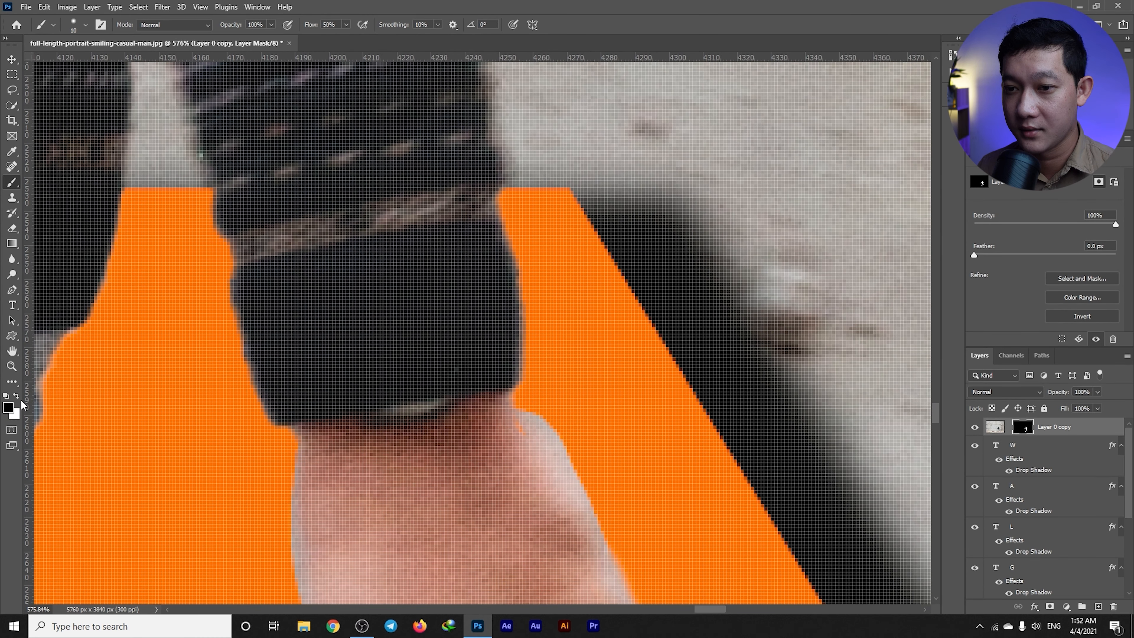
Switch the foreground colour to white and paint on the mask to restore the back edge of the front lower leg
click(21, 399)
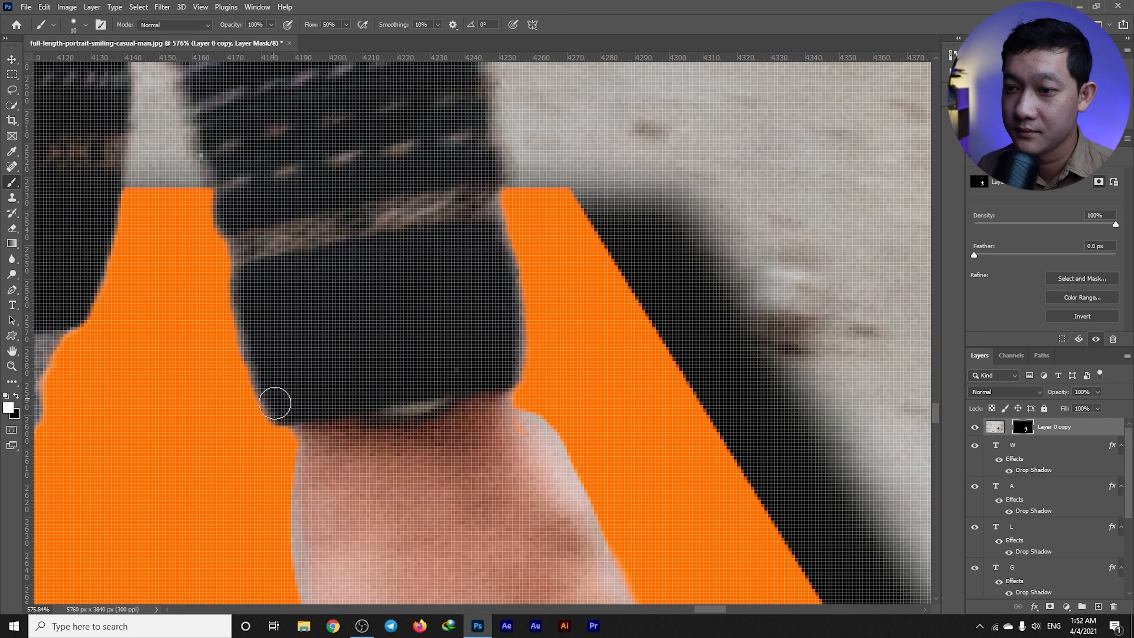
scroll(245, 288, down, 6)
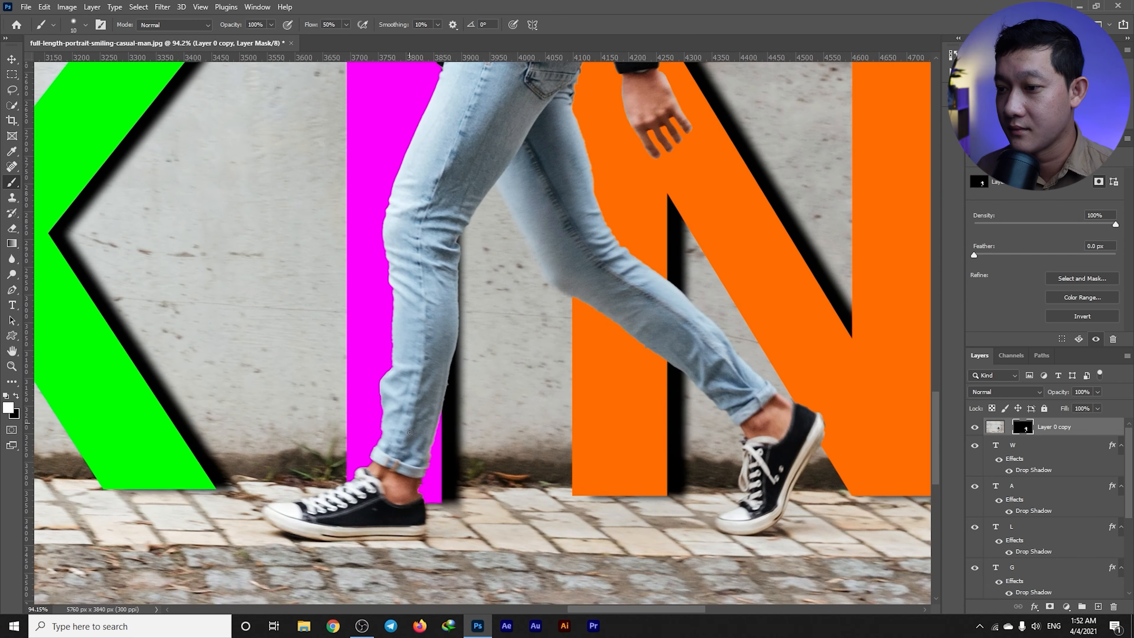
scroll(410, 432, up, 7)
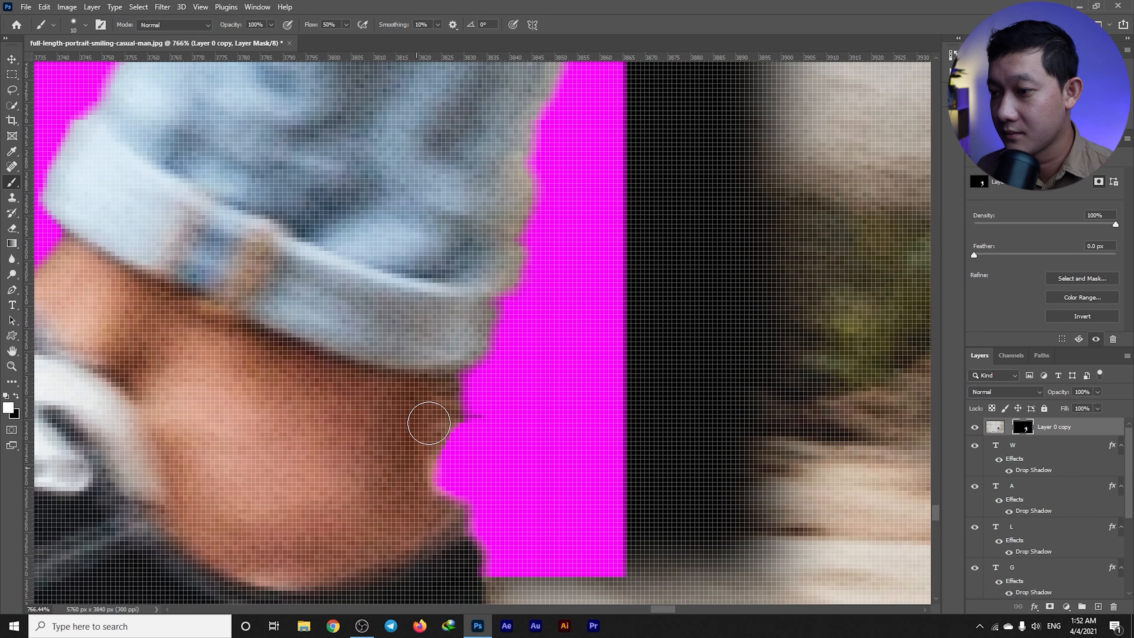
scroll(435, 513, down, 2)
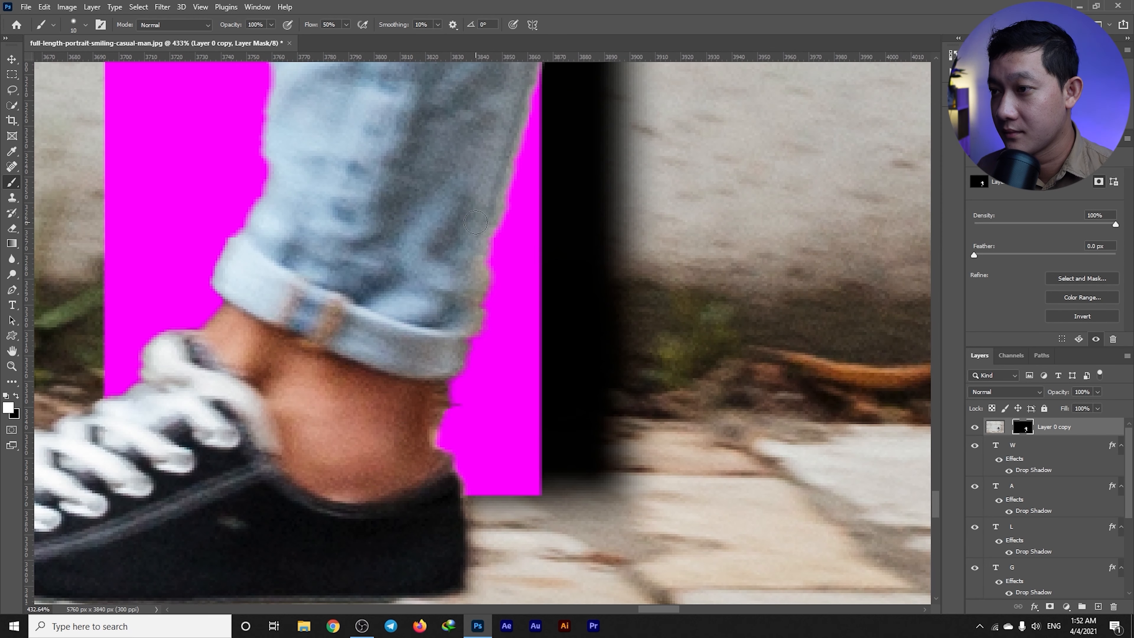
scroll(487, 255, up, 2)
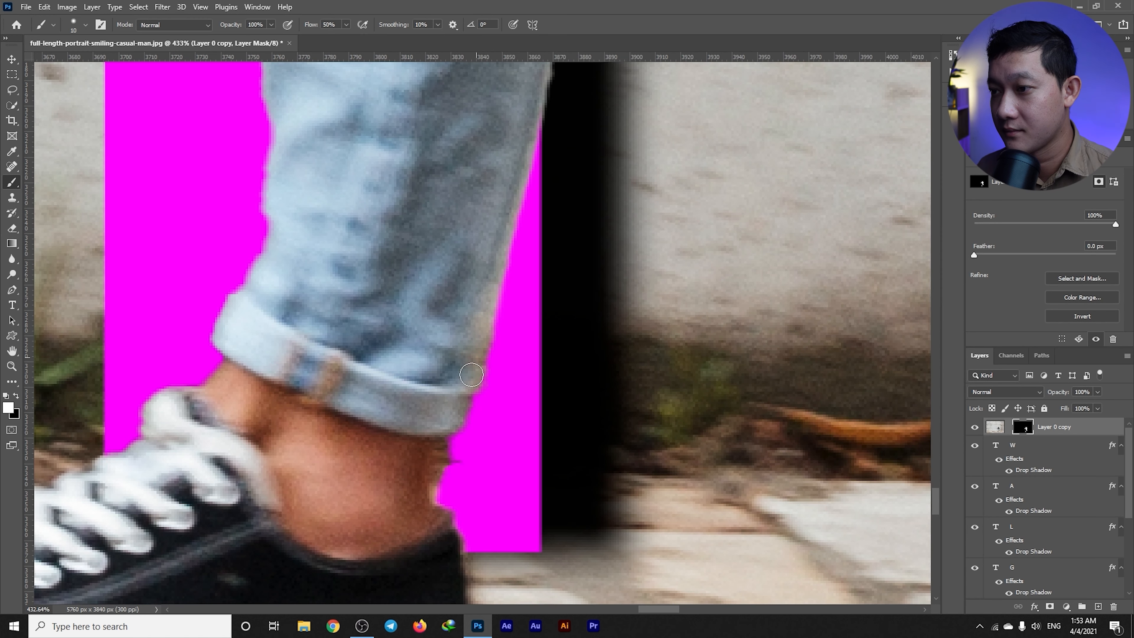
scroll(471, 375, up, 2)
mouse_move(591, 95)
mouse_down()
mouse_move(551, 141)
mouse_move(510, 345)
mouse_move(486, 391)
mouse_up()
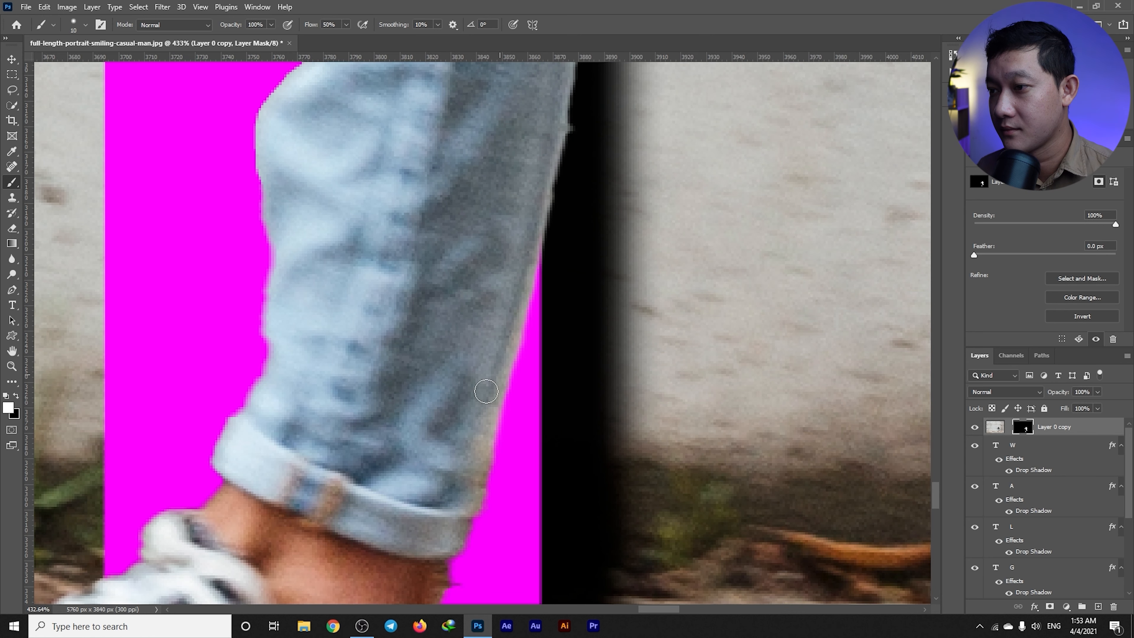
Paint white on the mask along the front shin's edge and the tongue of the front shoe beside the magenta letter
scroll(486, 391, down, 2)
mouse_move(273, 296)
mouse_down()
mouse_move(223, 395)
mouse_move(279, 280)
mouse_move(281, 179)
mouse_move(263, 107)
mouse_move(278, 204)
mouse_move(264, 308)
mouse_up()
scroll(263, 308, down, 6)
scroll(365, 291, left, 6)
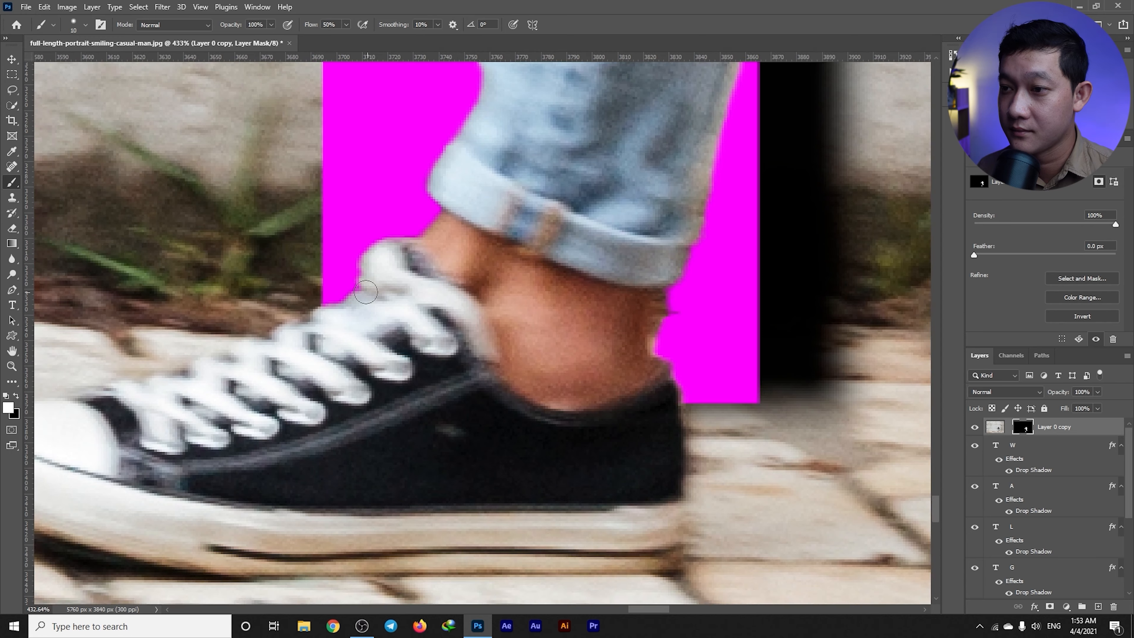
scroll(366, 292, up, 1)
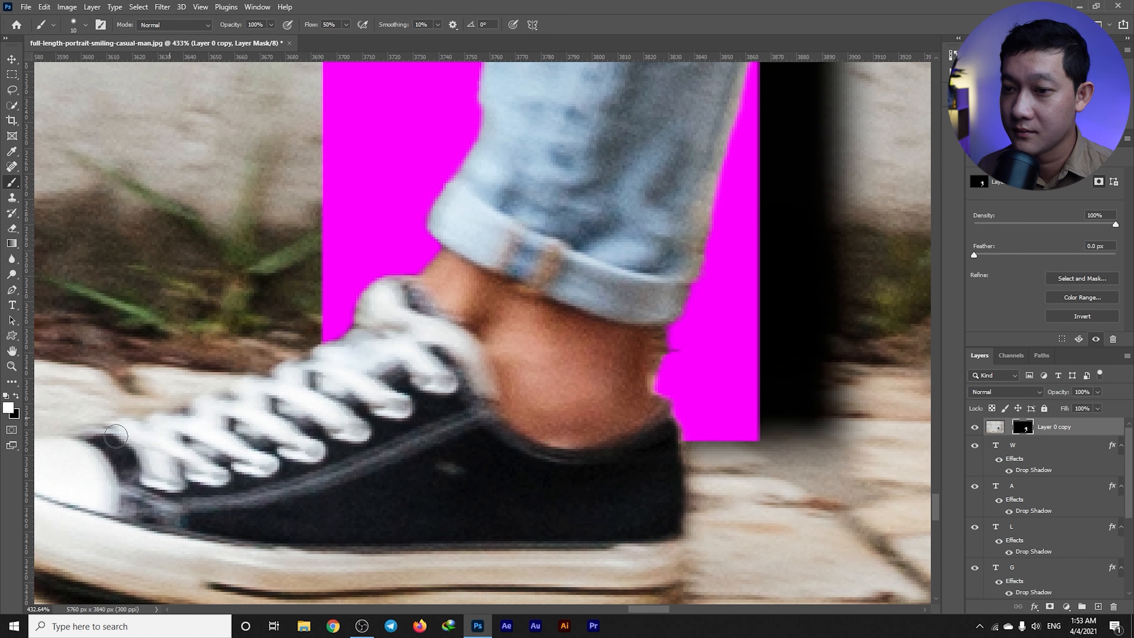
Smooth the front leg's edge around the knee and upper shin by painting white on the mask over the magenta letter I
scroll(116, 436, down, 10)
scroll(353, 207, up, 8)
drag(350, 206, 379, 376)
scroll(430, 167, up, 7)
drag(372, 110, 354, 188)
scroll(357, 184, down, 6)
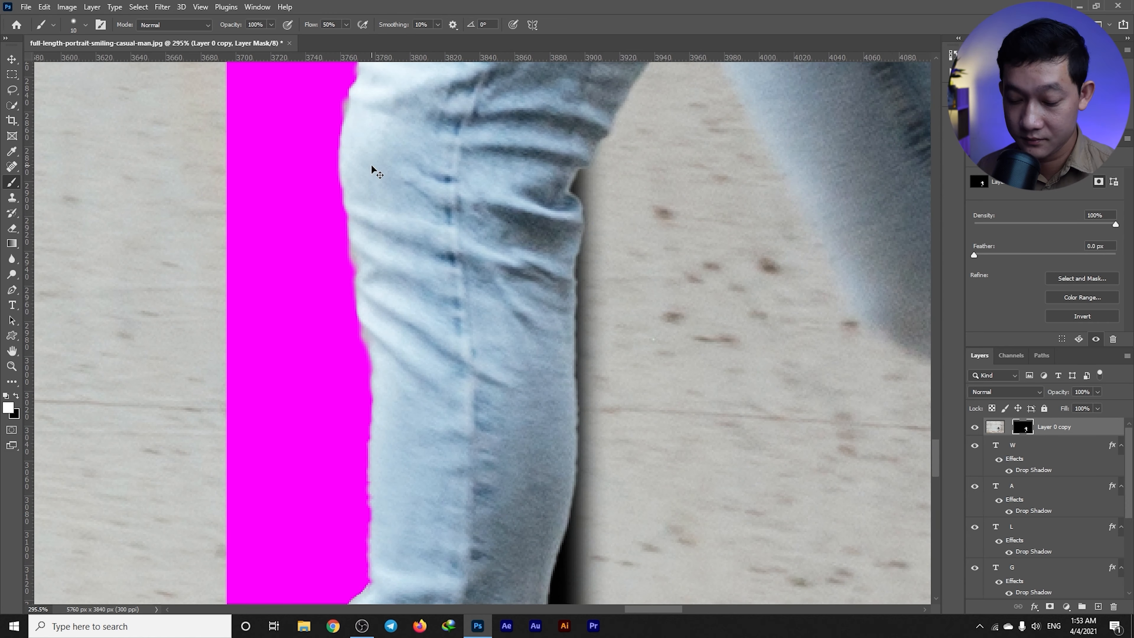
scroll(370, 170, up, 3)
scroll(380, 386, down, 1)
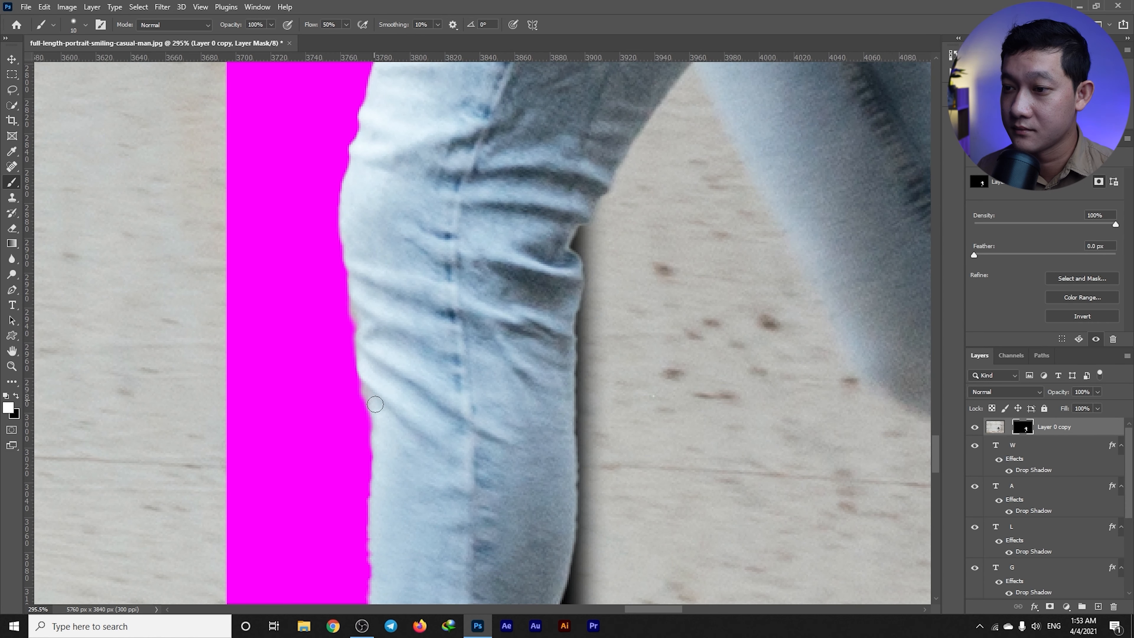
scroll(378, 454, down, 10)
Paint white on the mask along the rear leg's outer thigh and its underside where they overlap the orange N
scroll(518, 179, up, 10)
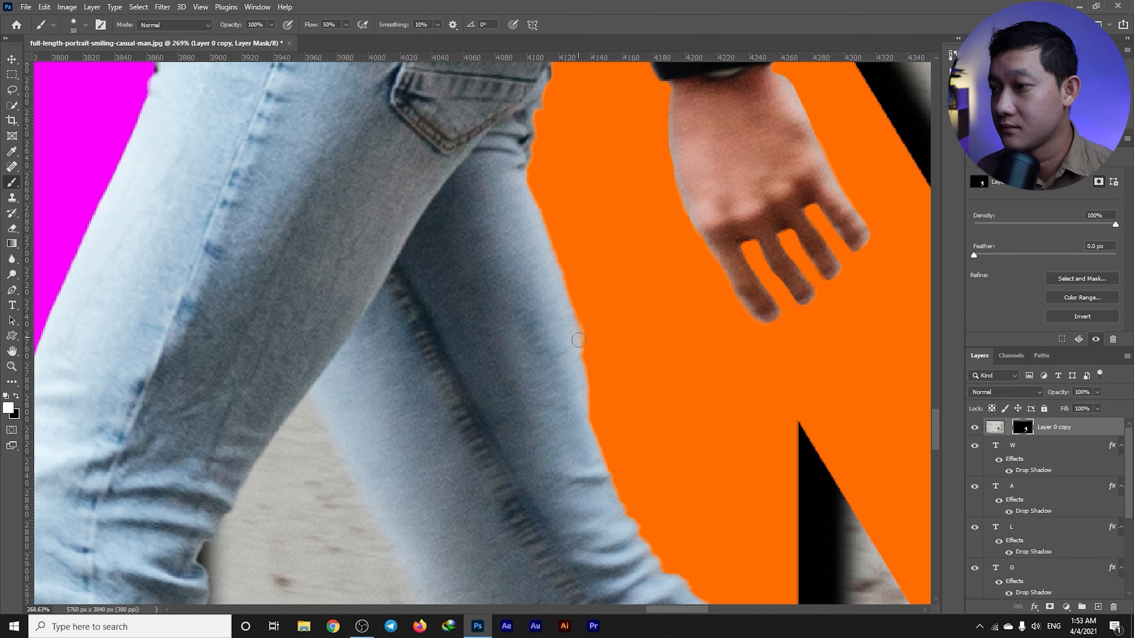
scroll(589, 321, down, 4)
scroll(605, 329, up, 6)
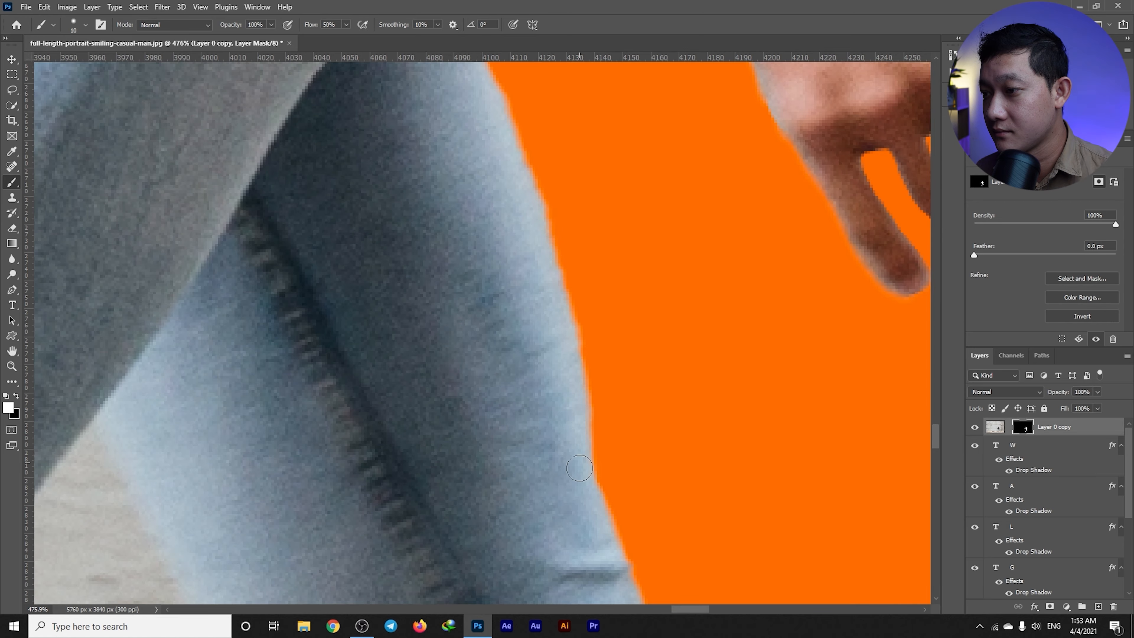
scroll(594, 451, down, 4)
scroll(728, 566, down, 5)
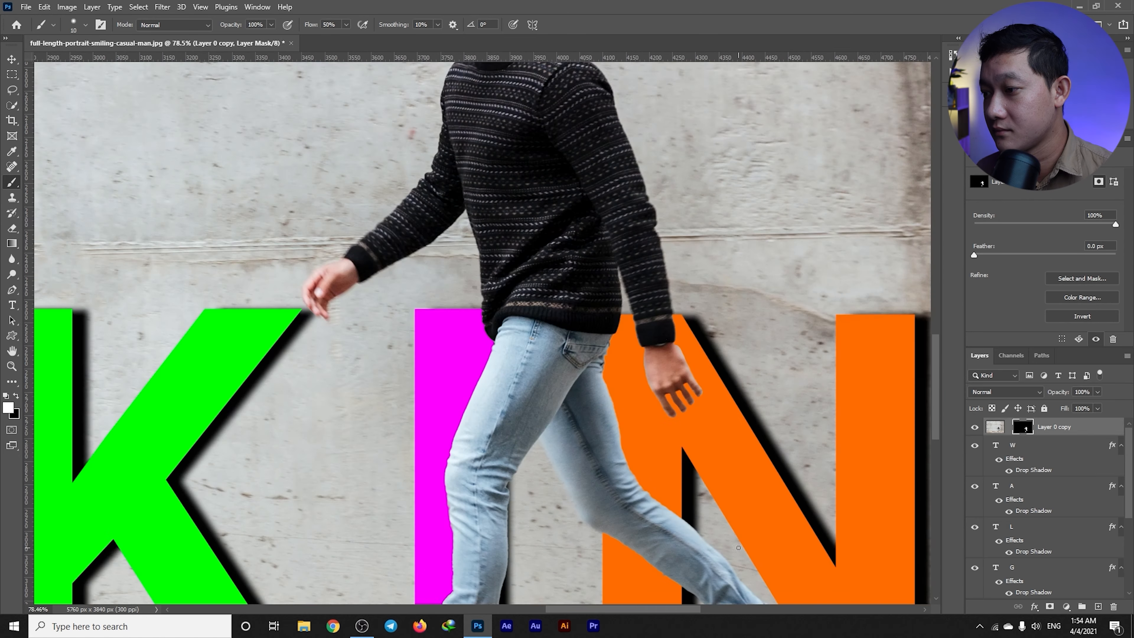
scroll(329, 129, up, 6)
mouse_move(325, 137)
mouse_down()
mouse_move(484, 228)
mouse_move(768, 426)
mouse_up()
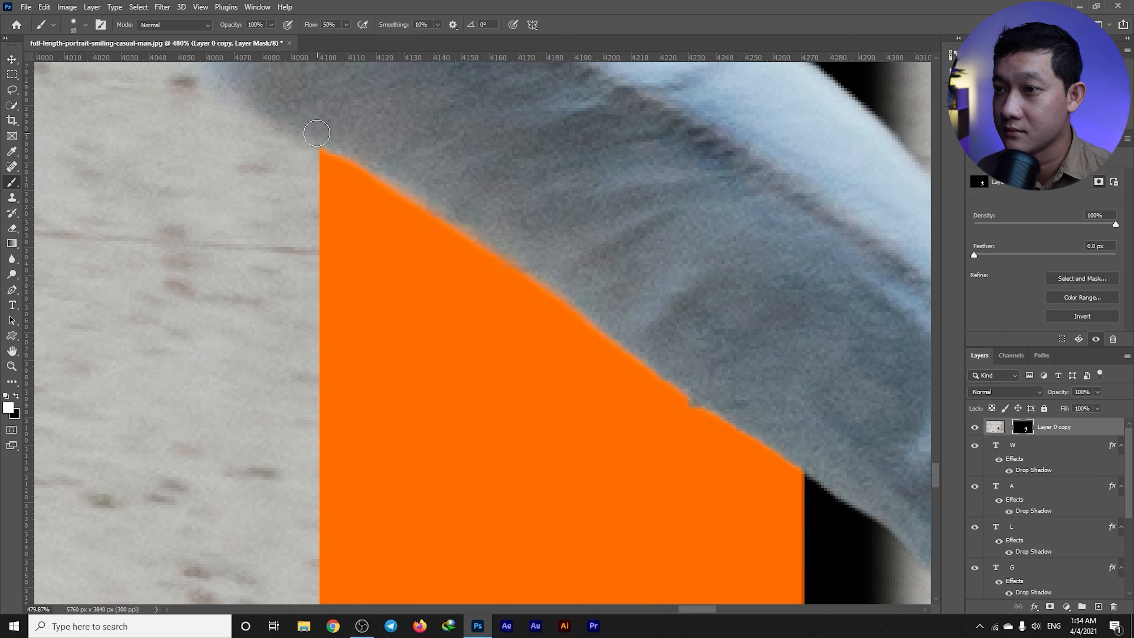
Restore the rear shoe's collar and heel edges against the orange N by painting white on the mask
scroll(571, 340, down, 5)
scroll(878, 339, up, 3)
scroll(878, 340, up, 3)
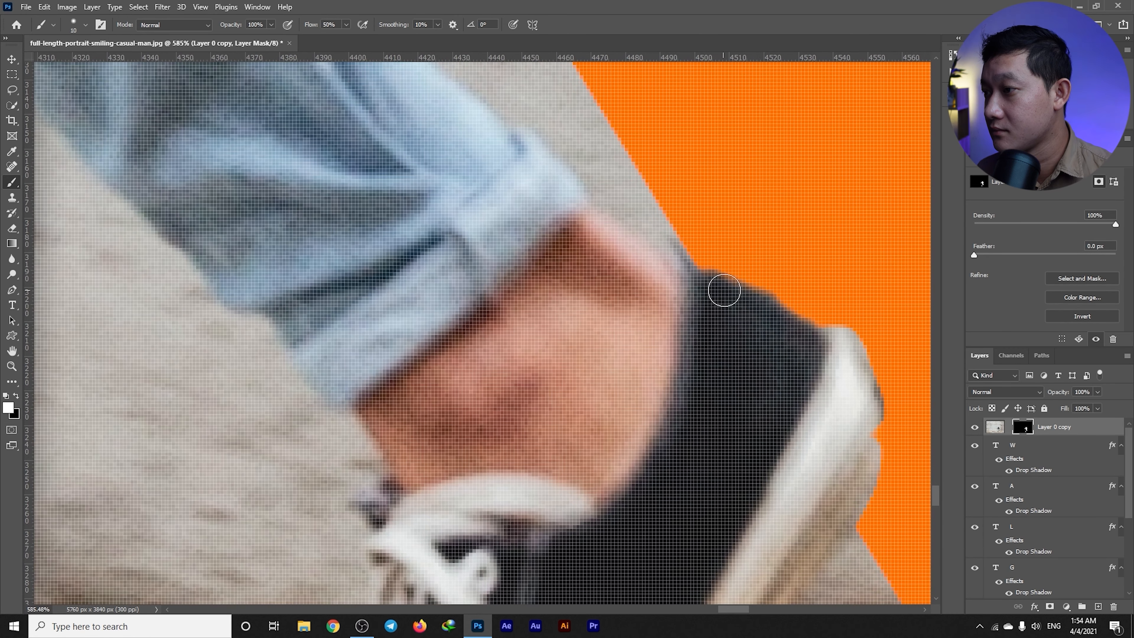
scroll(805, 402, down, 3)
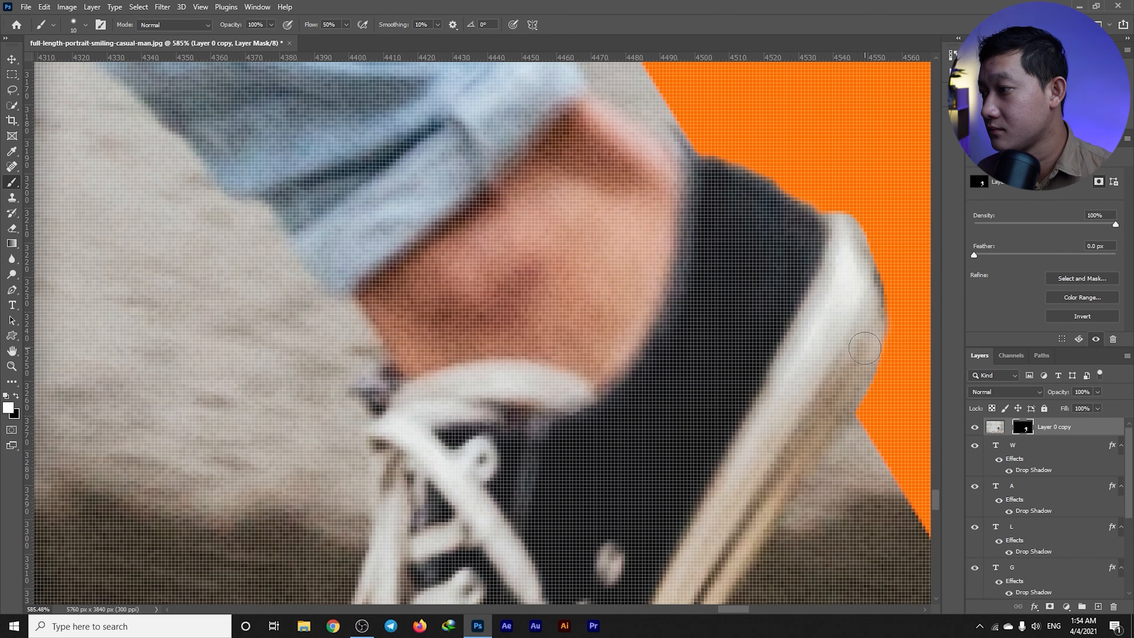
scroll(849, 399, down, 3)
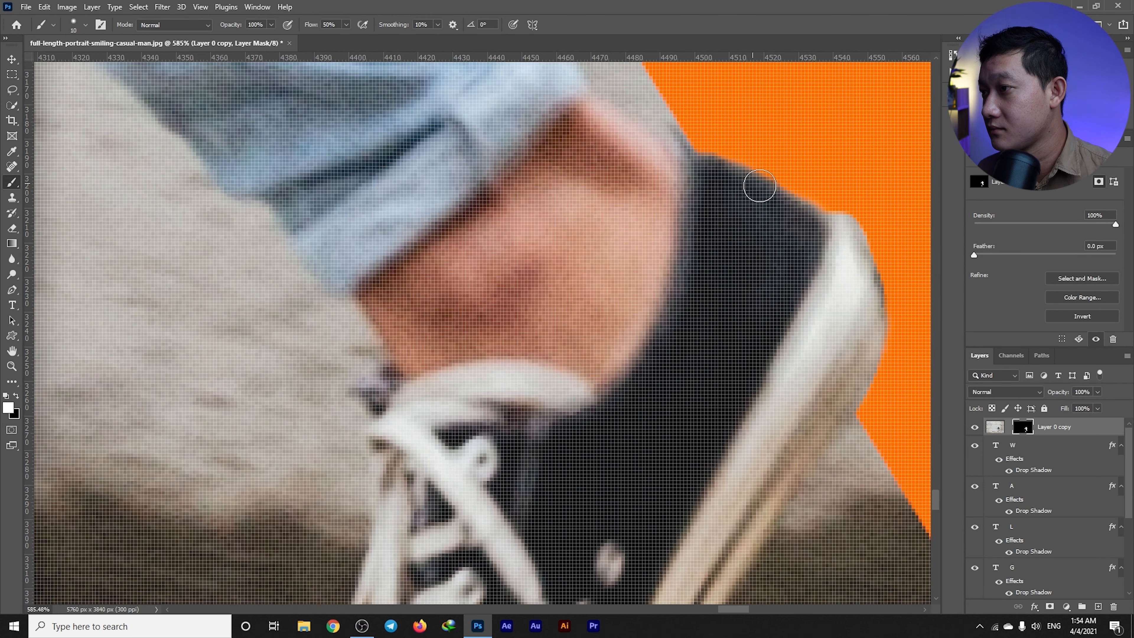
scroll(462, 346, down, 1)
Switch the foreground colour to black and paint on the mask to remove the jagged background remnants behind the front ankle
scroll(462, 346, down, 5)
scroll(528, 137, up, 5)
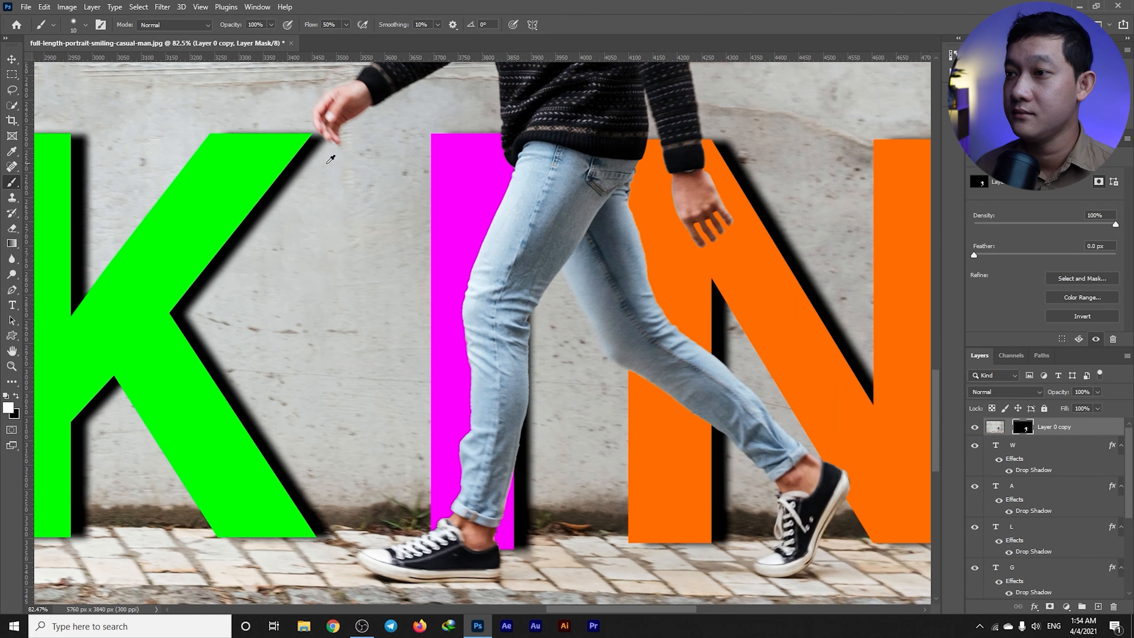
scroll(549, 173, down, 5)
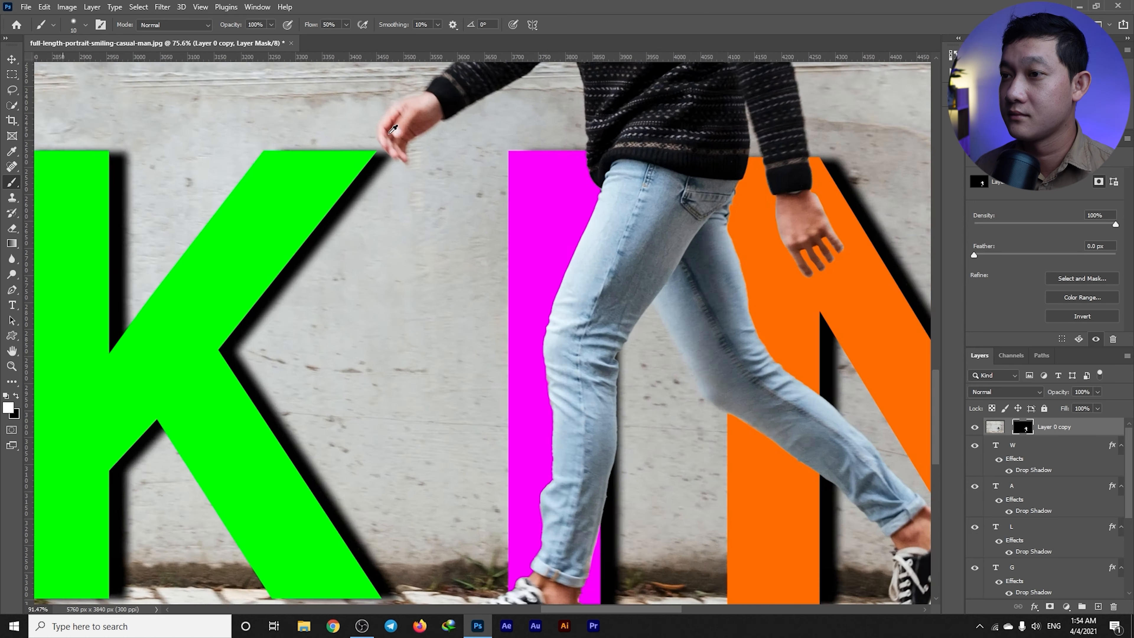
scroll(567, 401, up, 6)
scroll(567, 401, down, 2)
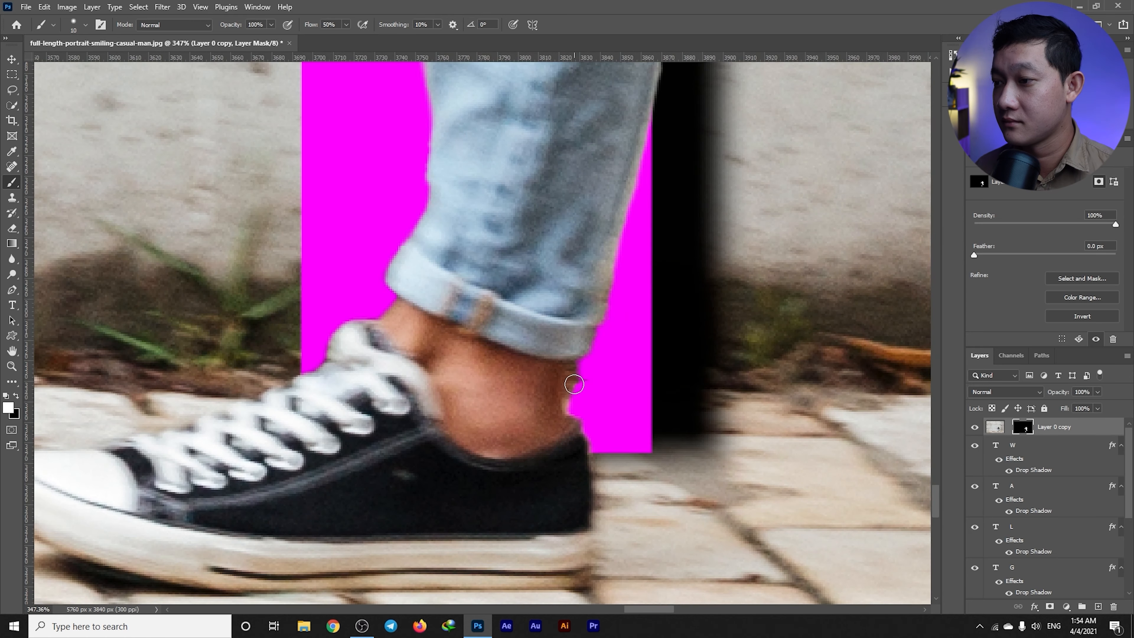
scroll(562, 398, up, 6)
key(x)
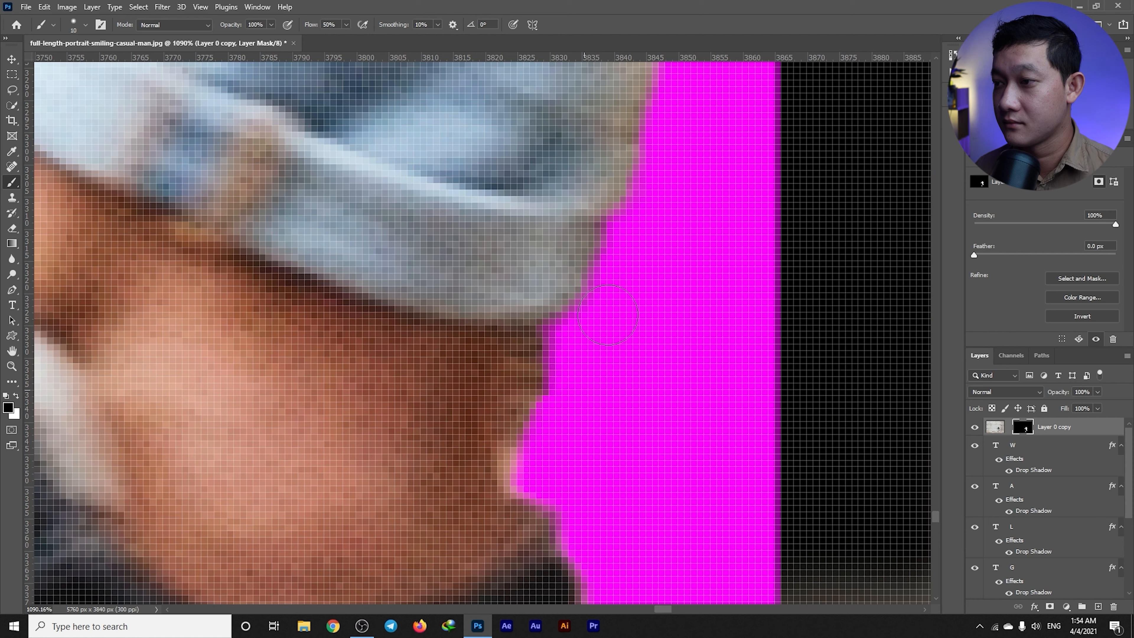
scroll(546, 456, down, 6)
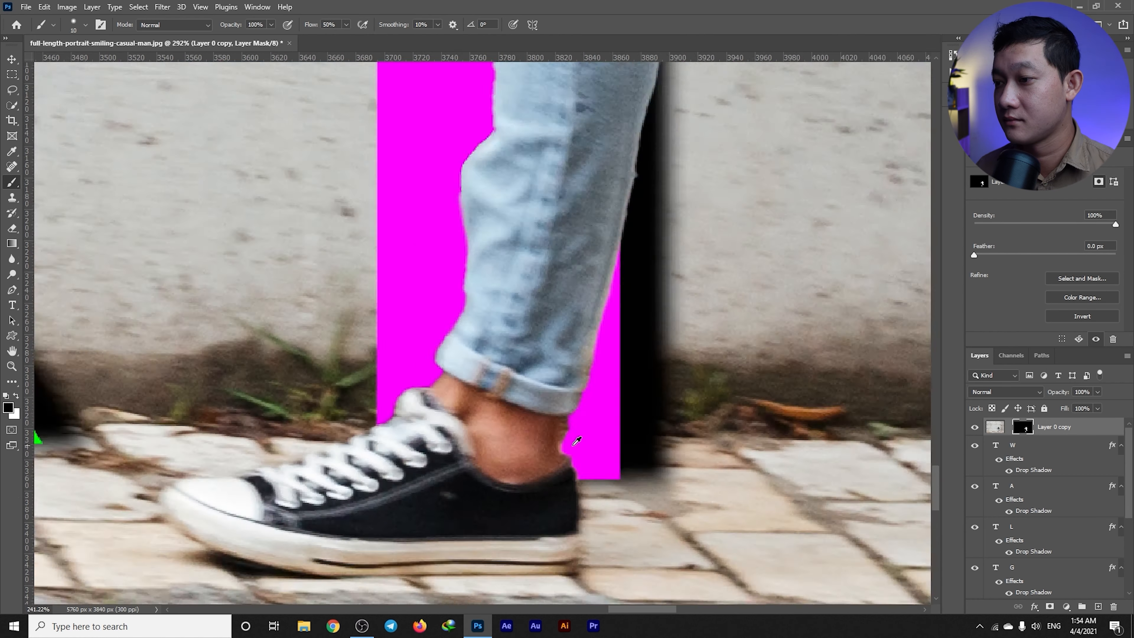
Switch the foreground colour to white and paint on the mask to fill the notch at the wrist just below the sleeve cuff
scroll(339, 210, up, 4)
scroll(333, 220, down, 5)
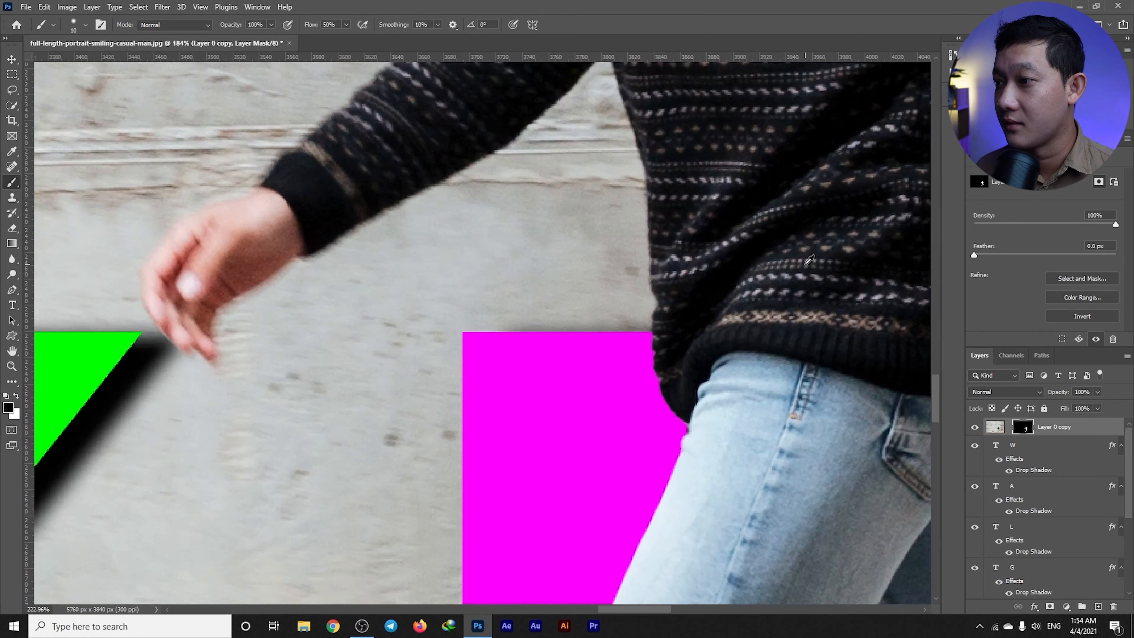
scroll(848, 407, up, 7)
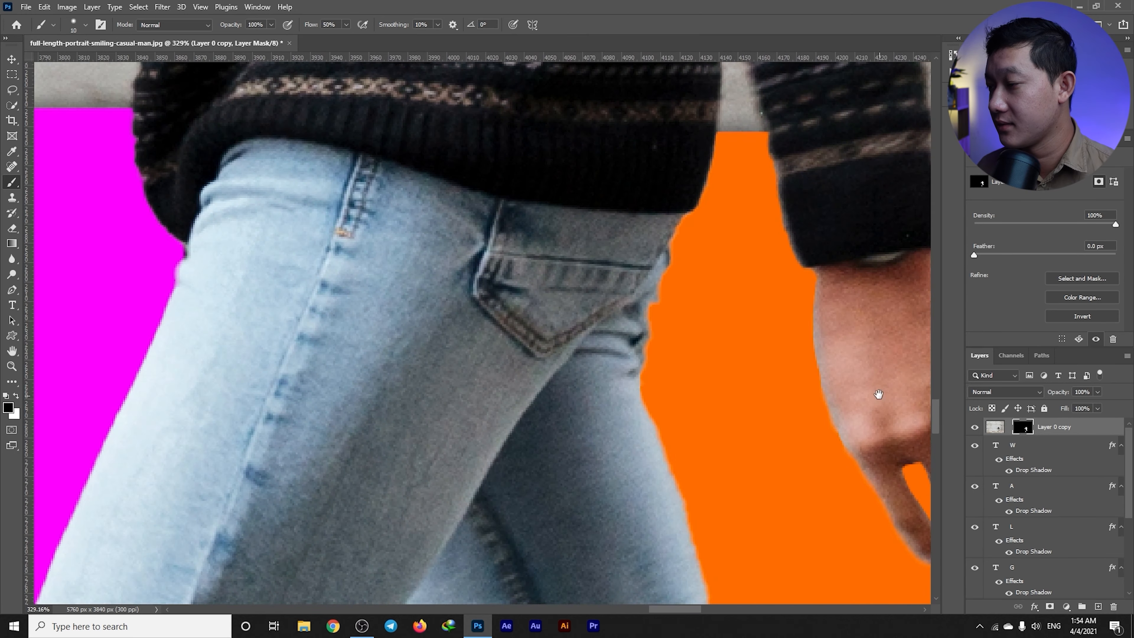
drag(878, 395, 488, 438)
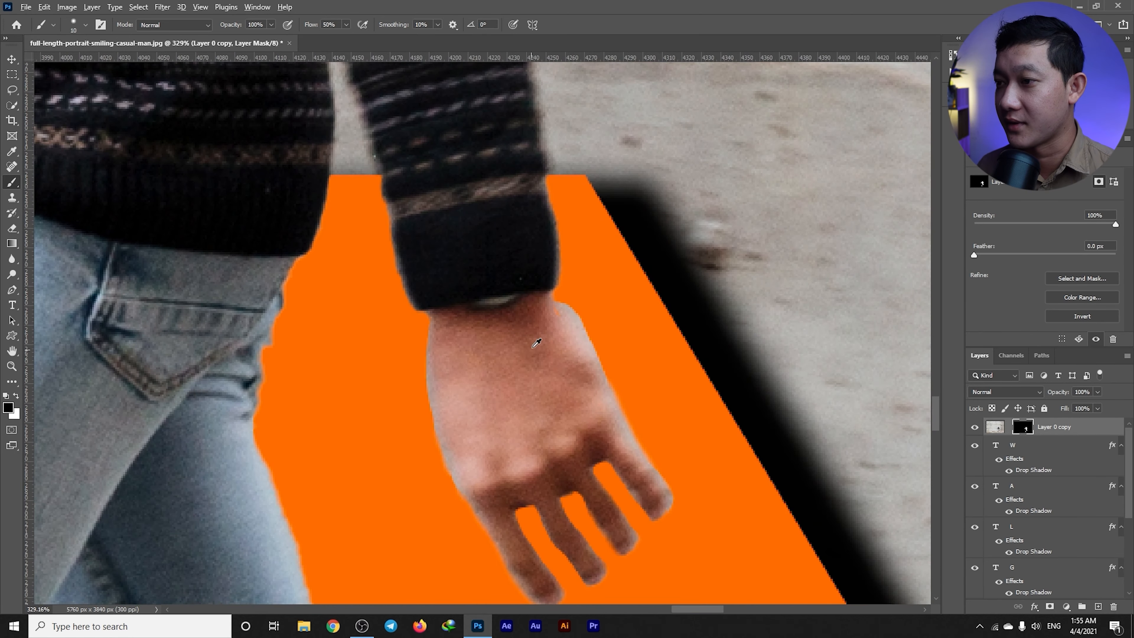
scroll(540, 325, up, 3)
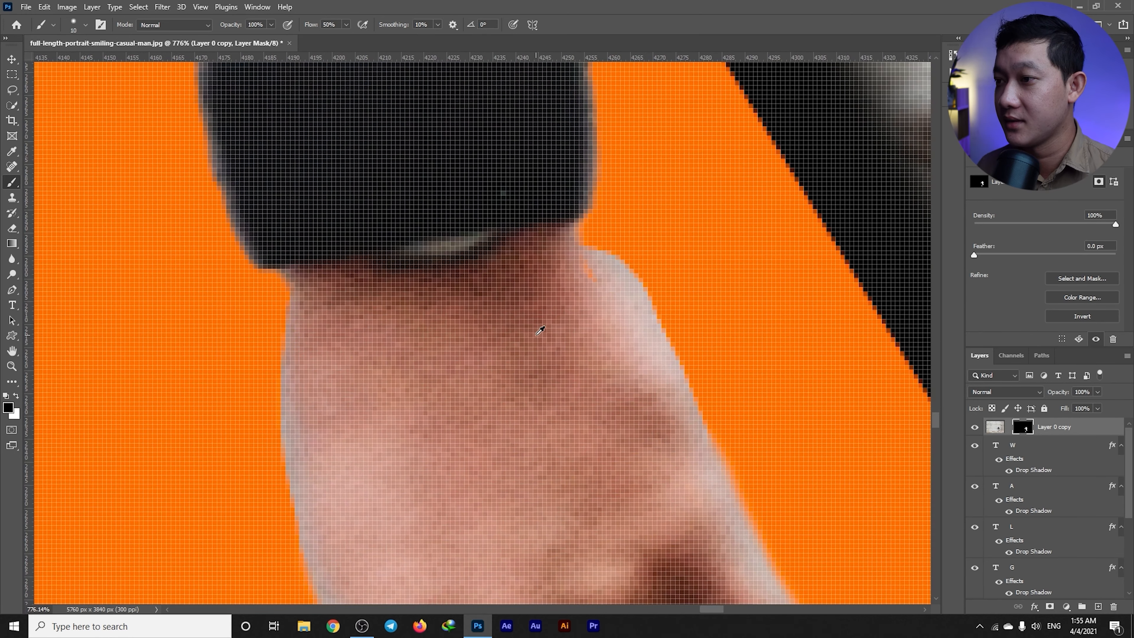
click(16, 396)
mouse_move(561, 249)
mouse_down()
mouse_move(558, 226)
mouse_move(583, 233)
mouse_move(612, 305)
mouse_move(563, 225)
mouse_move(600, 283)
mouse_up()
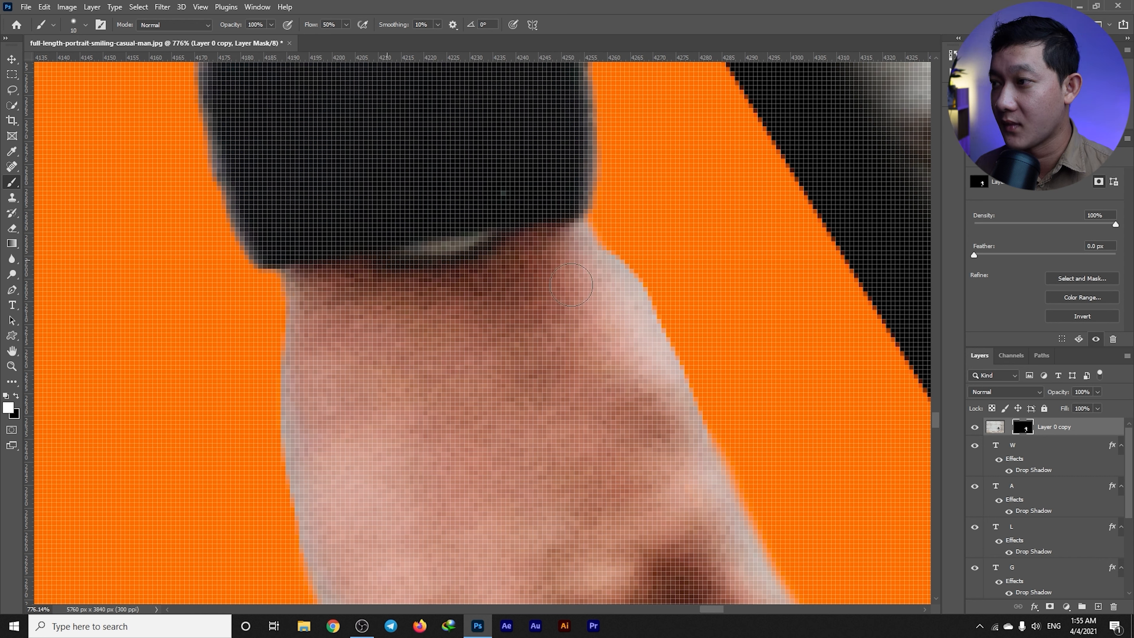
Switch the foreground colour to black and trim the wrist's outer edge below the cuff on the mask
scroll(447, 283, down, 10)
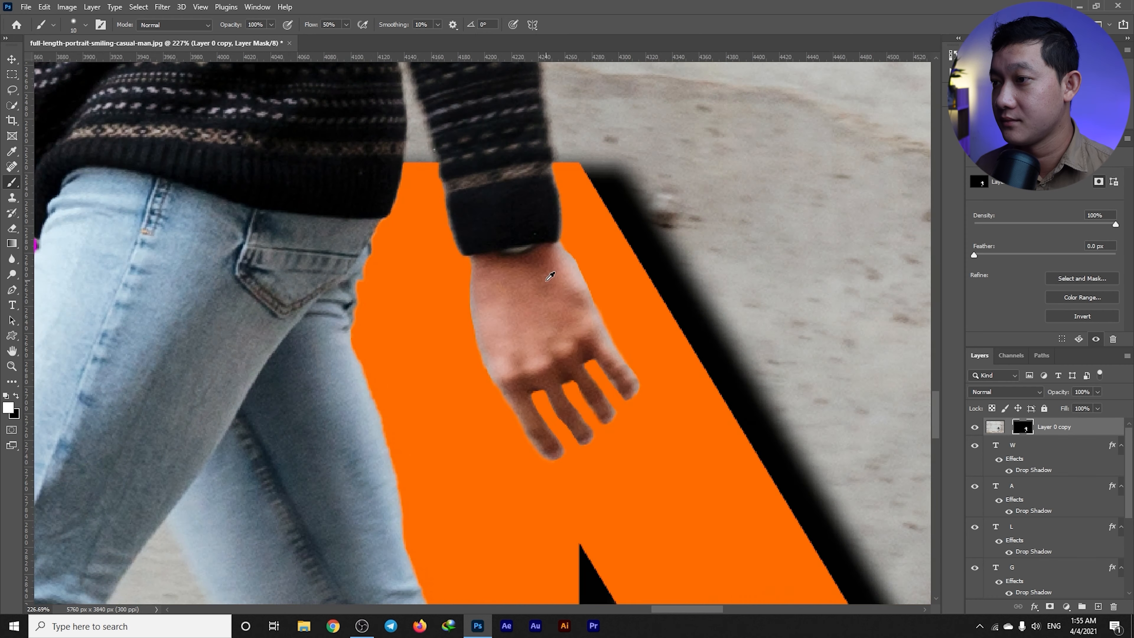
scroll(446, 283, up, 2)
scroll(446, 284, up, 8)
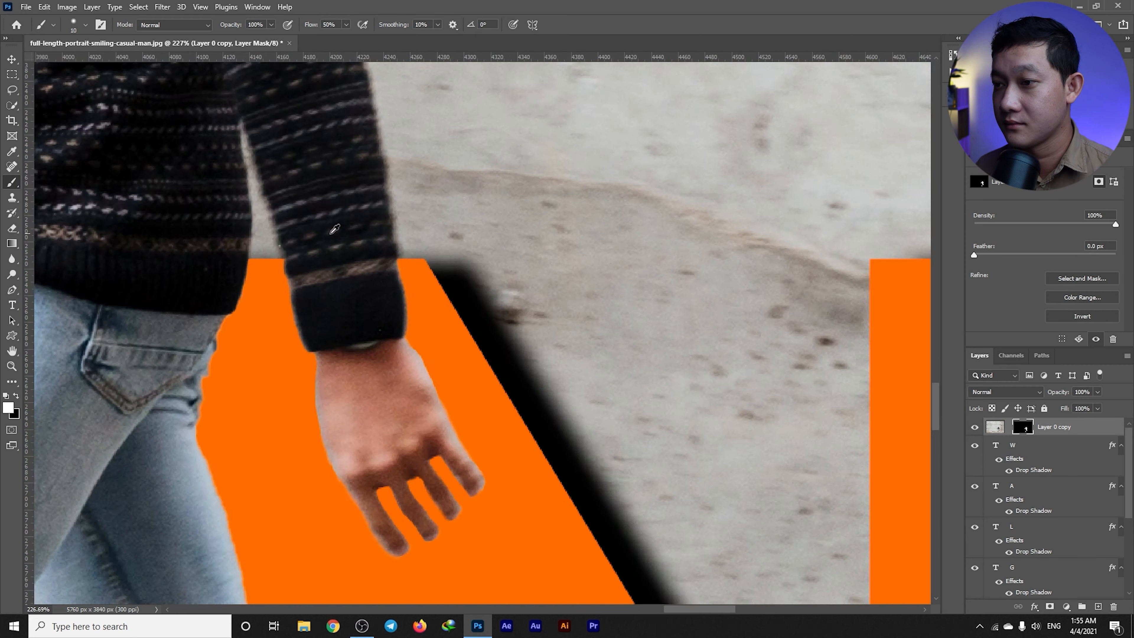
scroll(502, 376, up, 1)
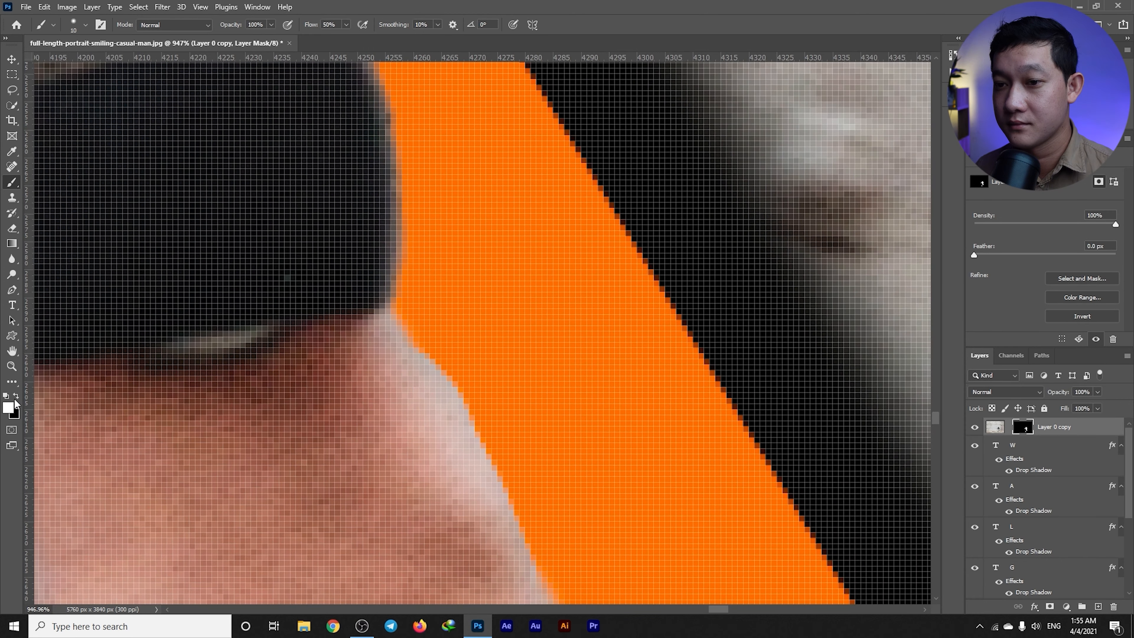
click(16, 397)
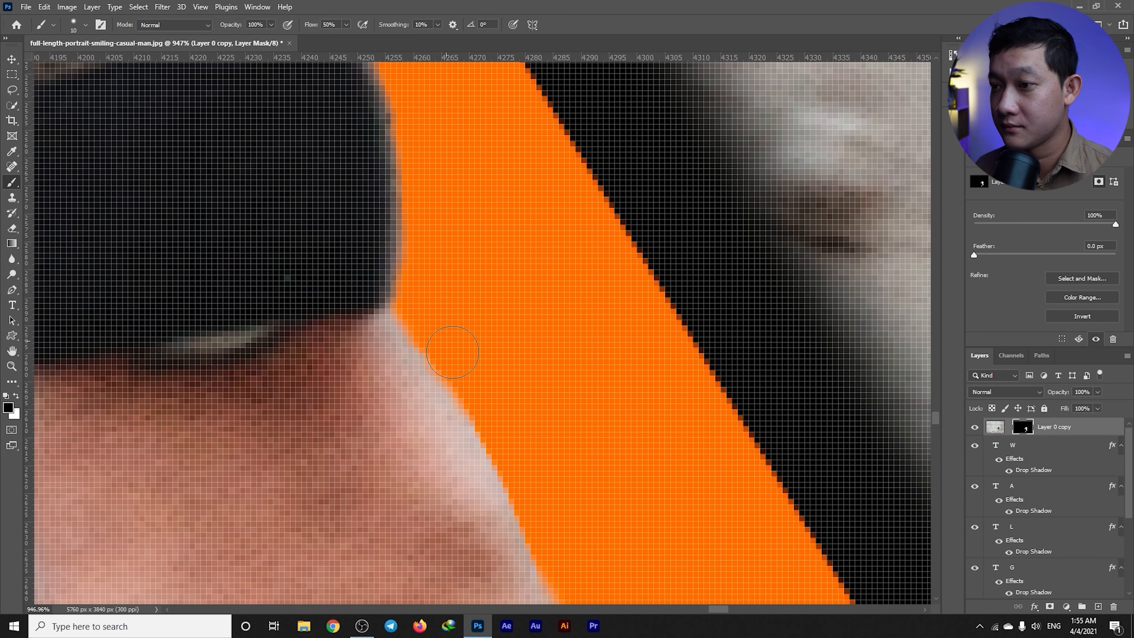
Activate the Move tool and review the whole WALKING composition
scroll(469, 346, down, 15)
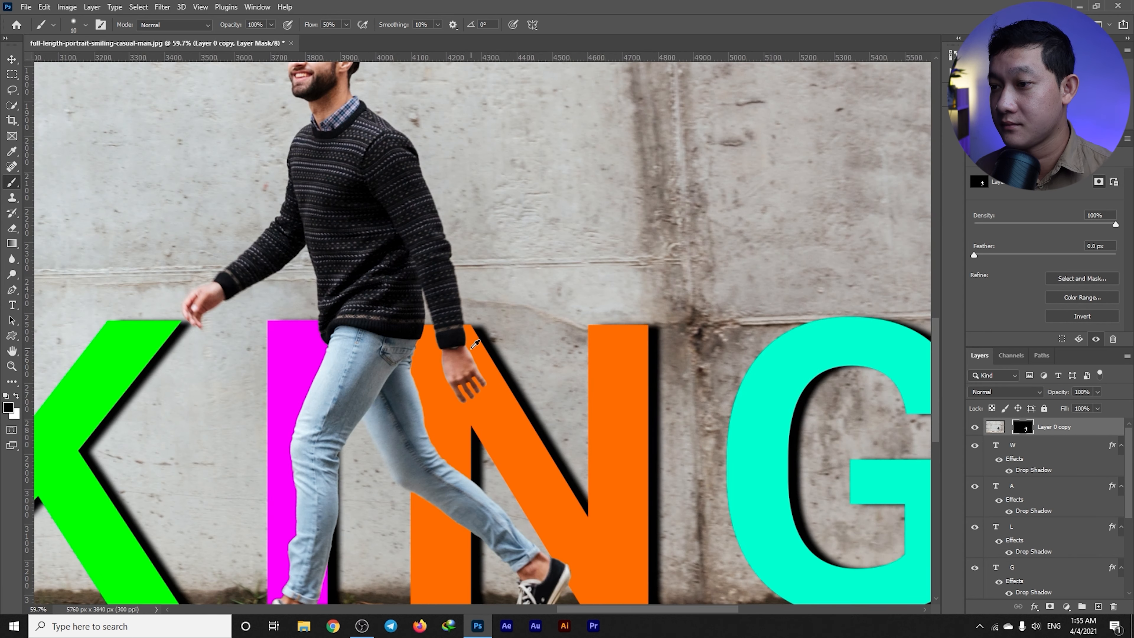
scroll(475, 345, down, 3)
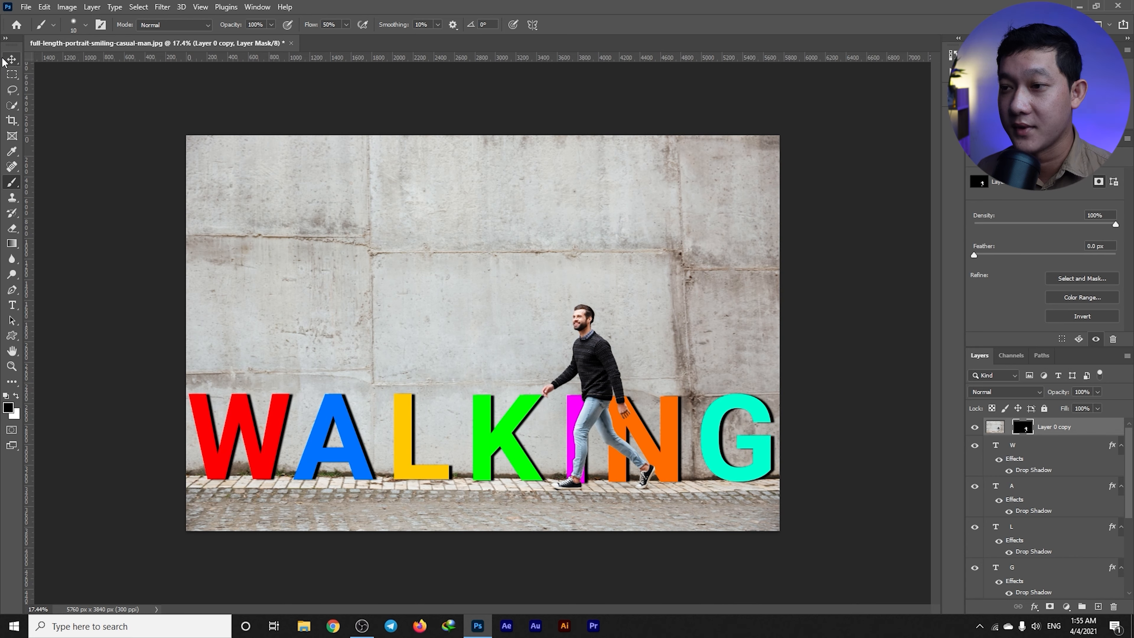
key(v)
scroll(424, 368, up, 3)
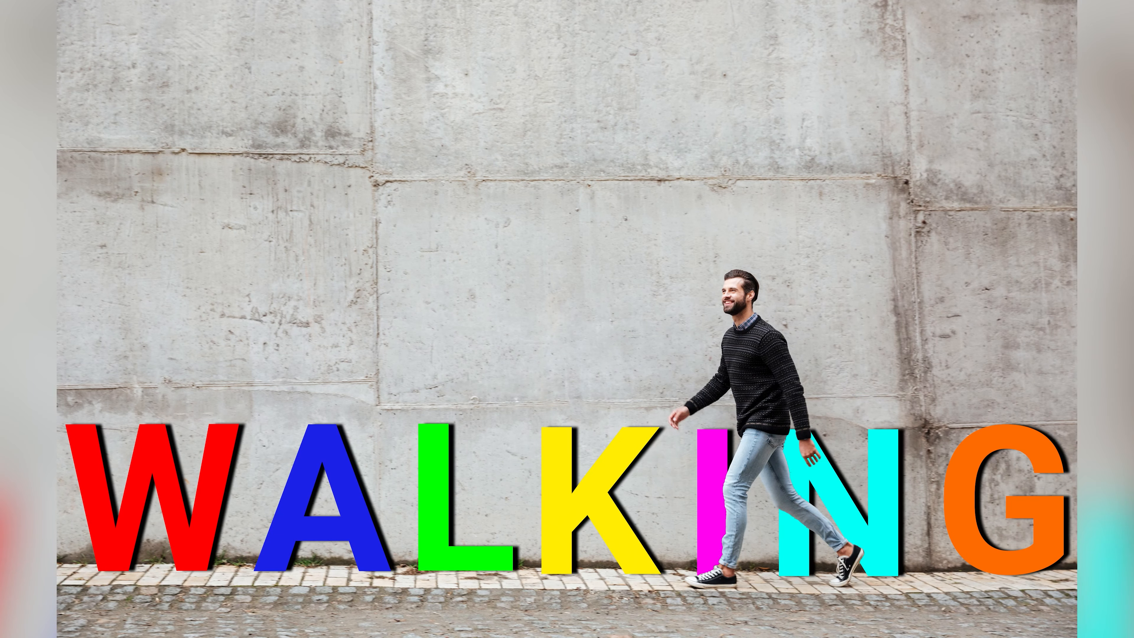